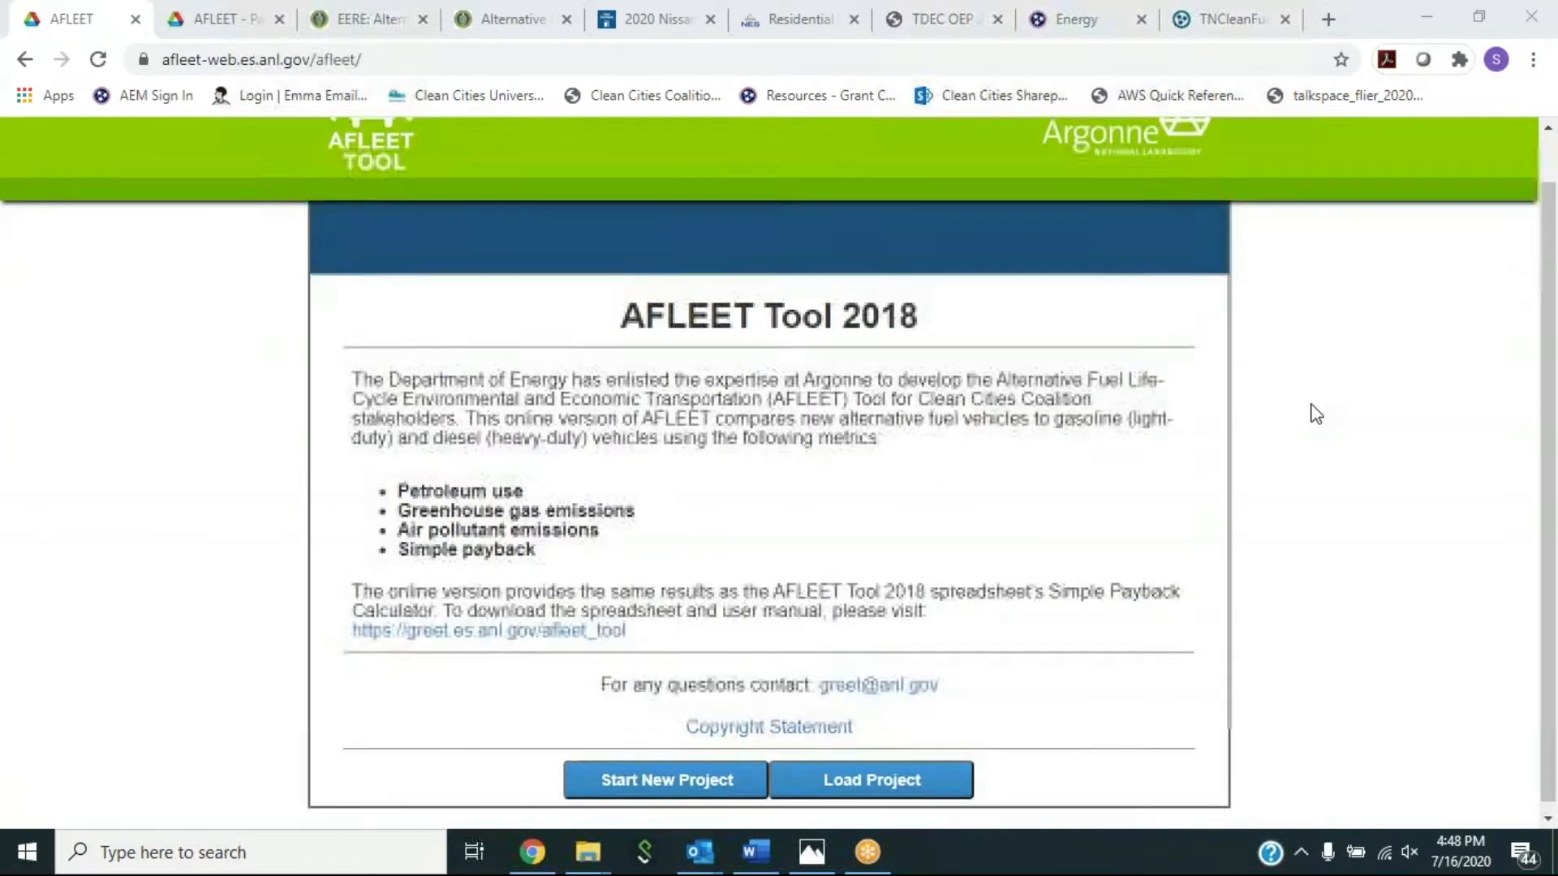
Read the AFLEET Tool introduction and examine the calculators, maps and data searches on the Alternative Fuels Data Center's Tools page
scroll(1316, 414, up, 3)
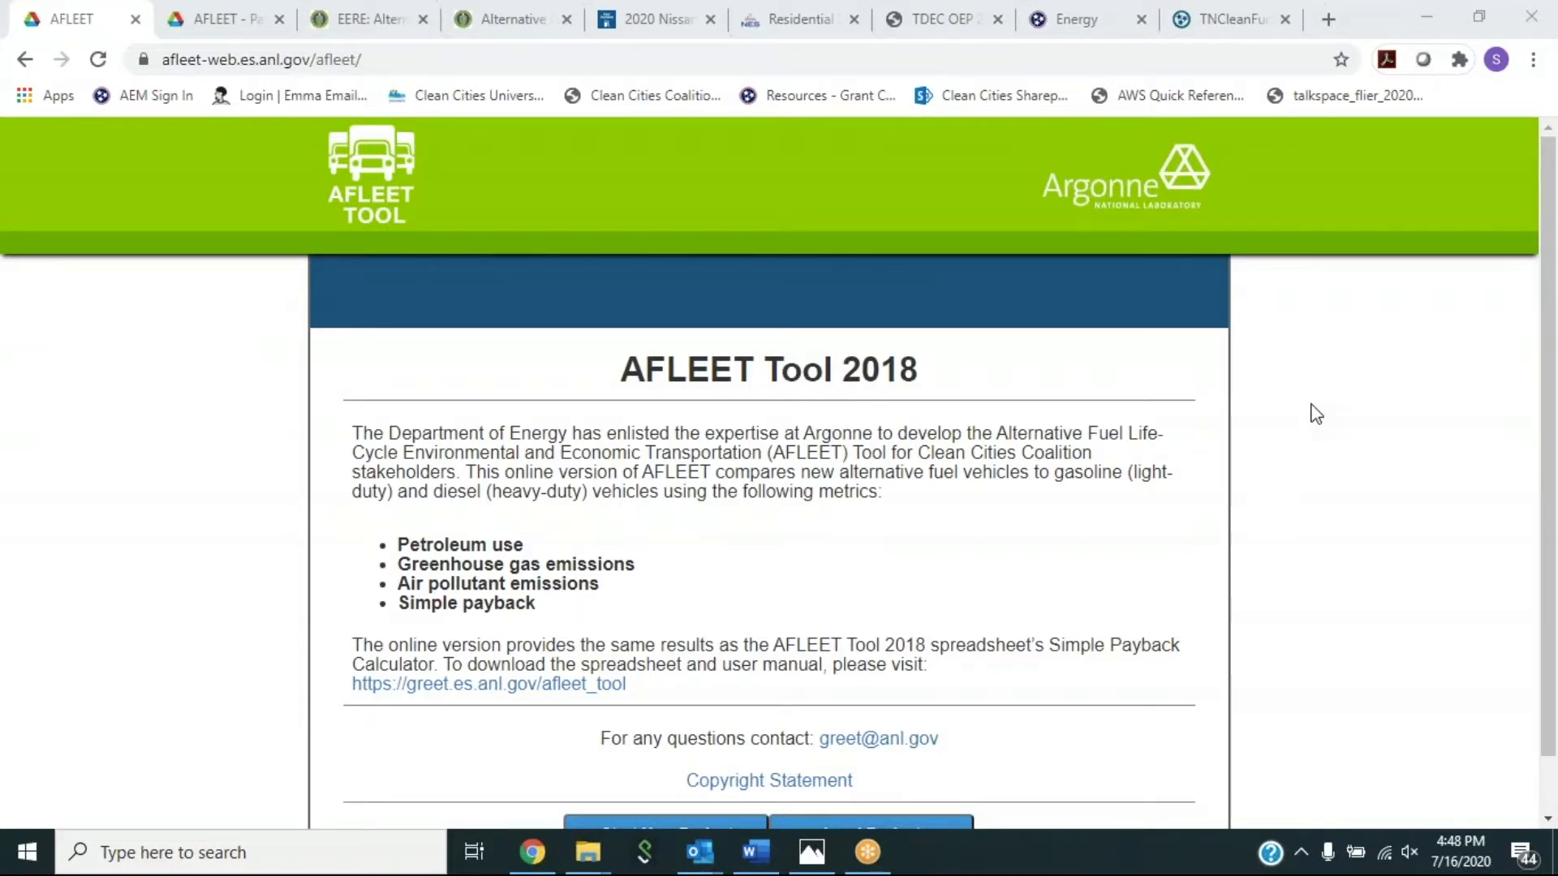
scroll(1316, 414, down, 1)
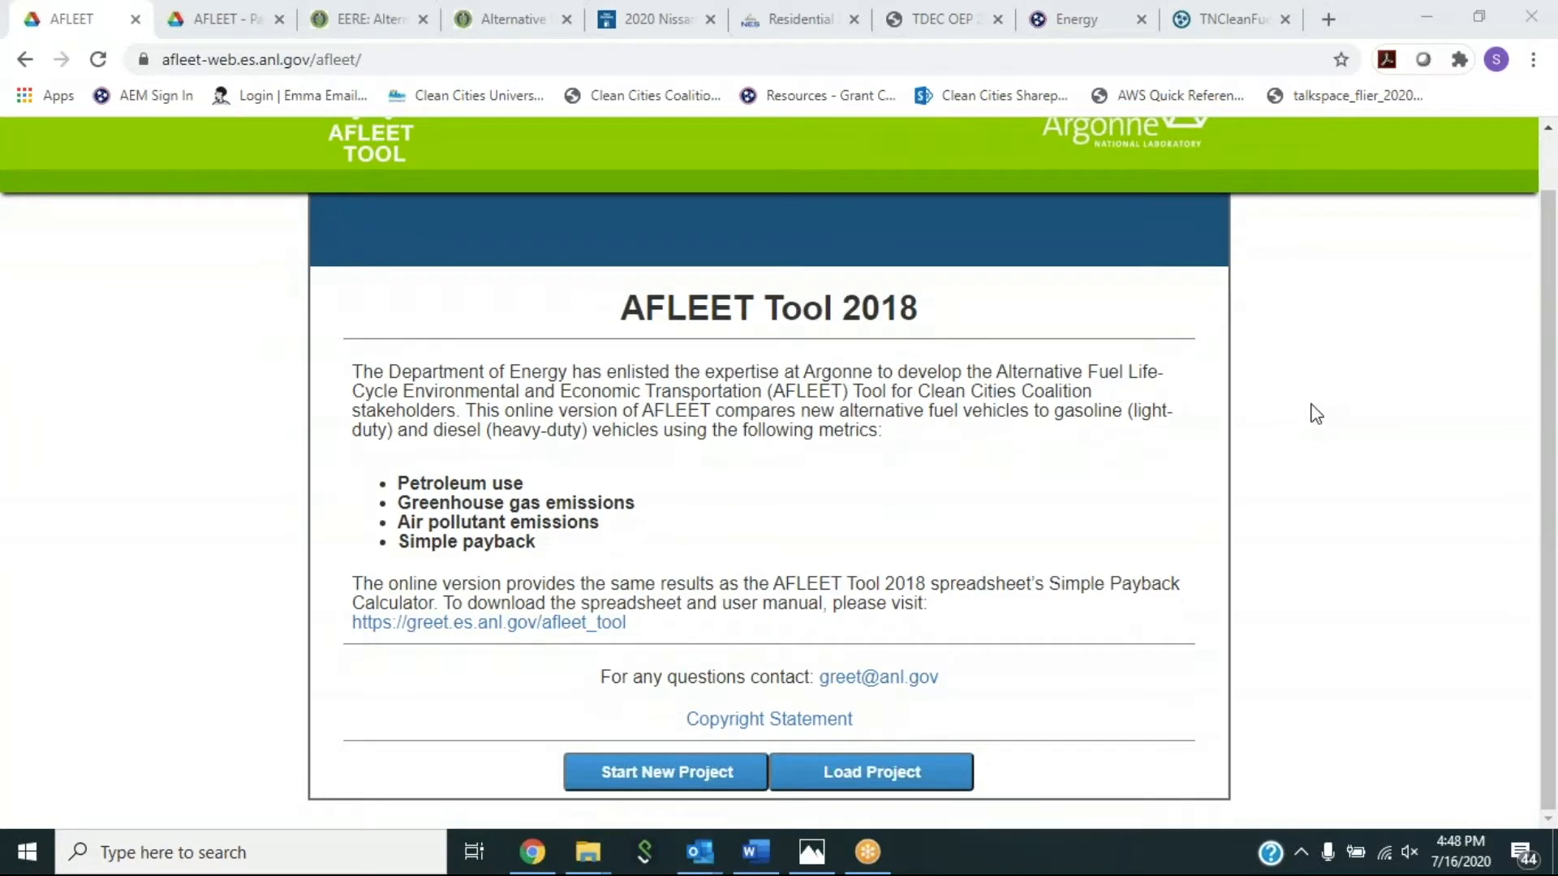
click(387, 19)
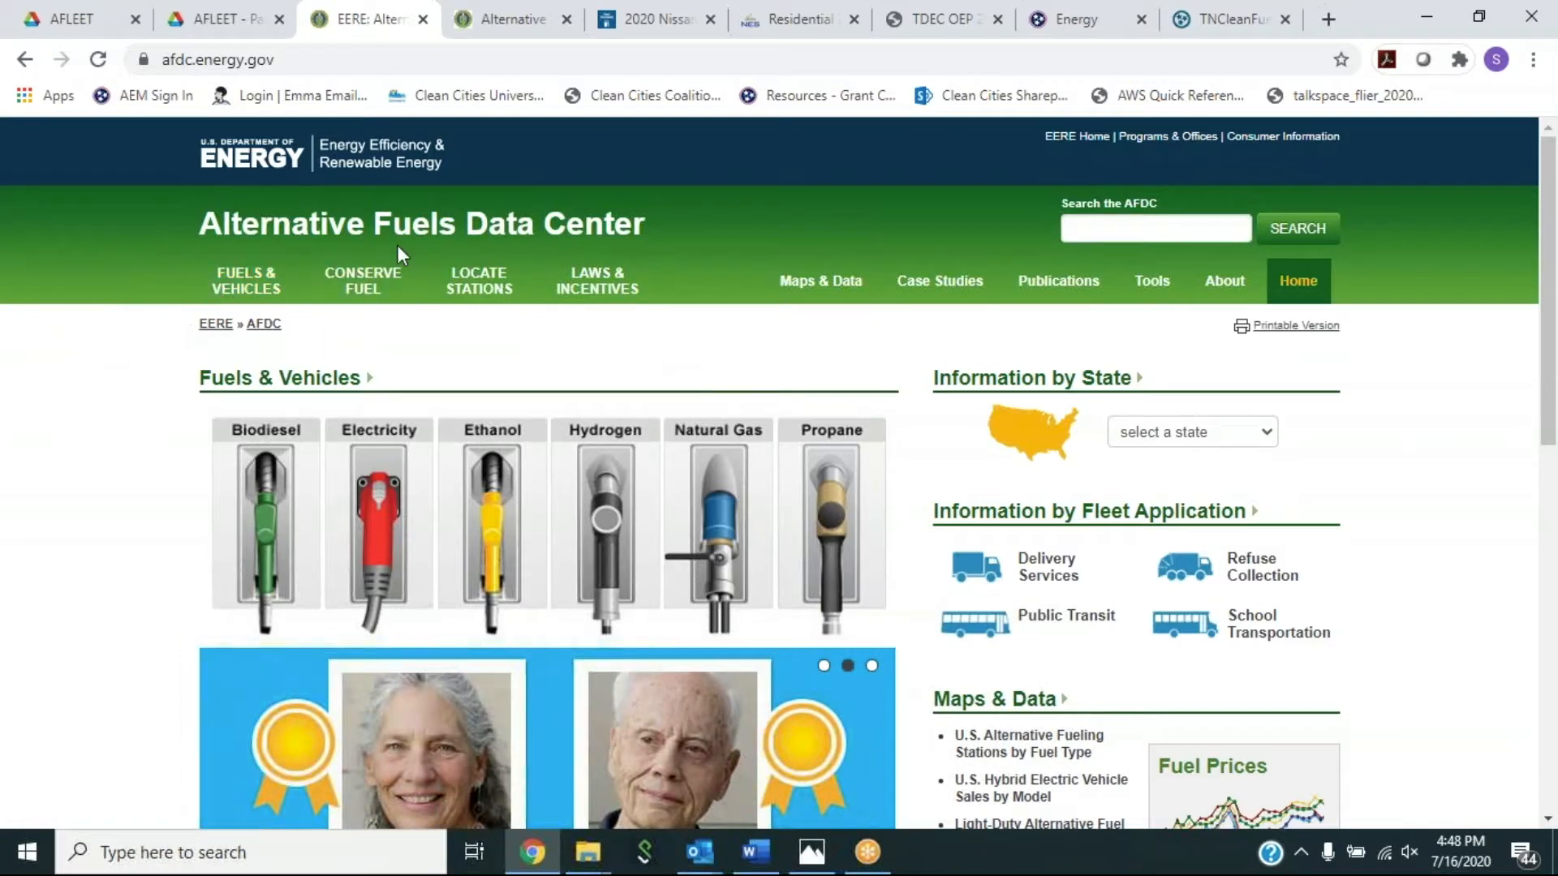
click(526, 19)
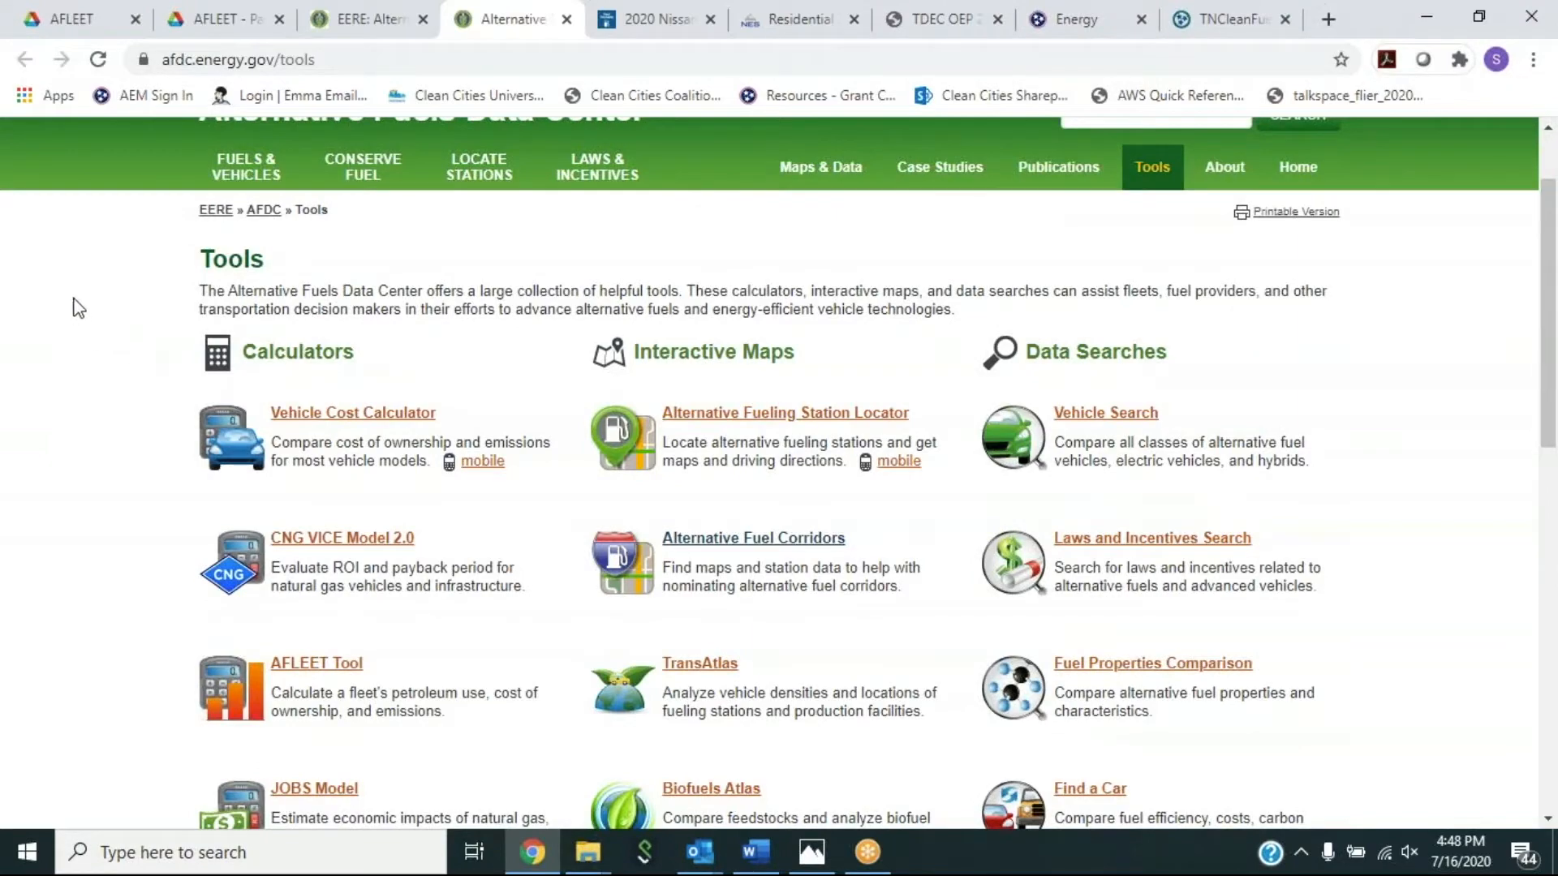
scroll(79, 308, down, 3)
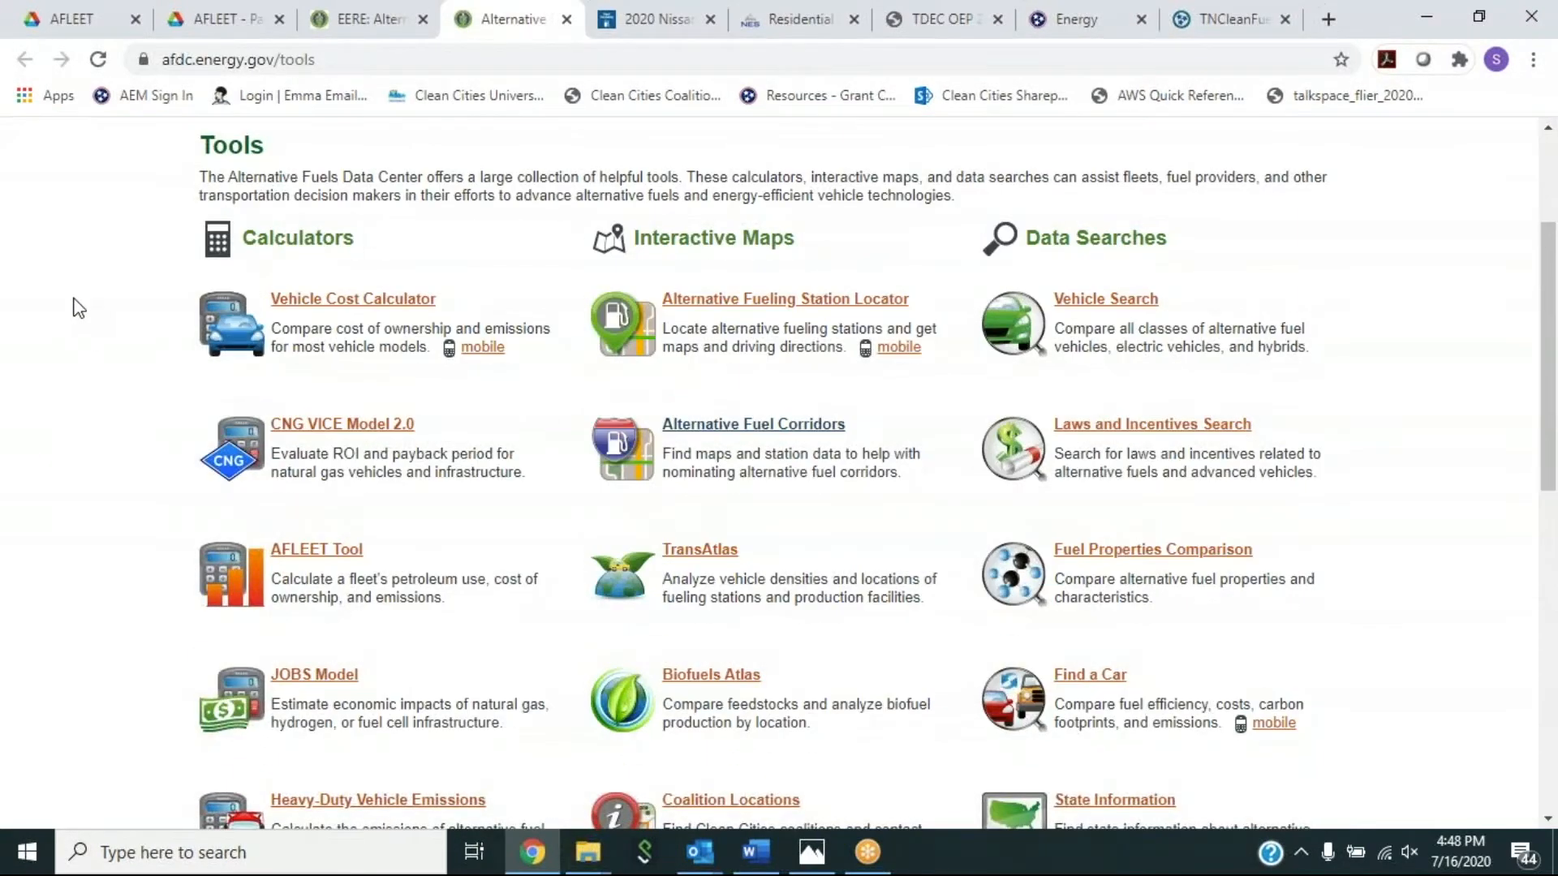
scroll(79, 309, down, 2)
scroll(79, 308, up, 2)
scroll(79, 308, up, 2)
scroll(78, 308, up, 4)
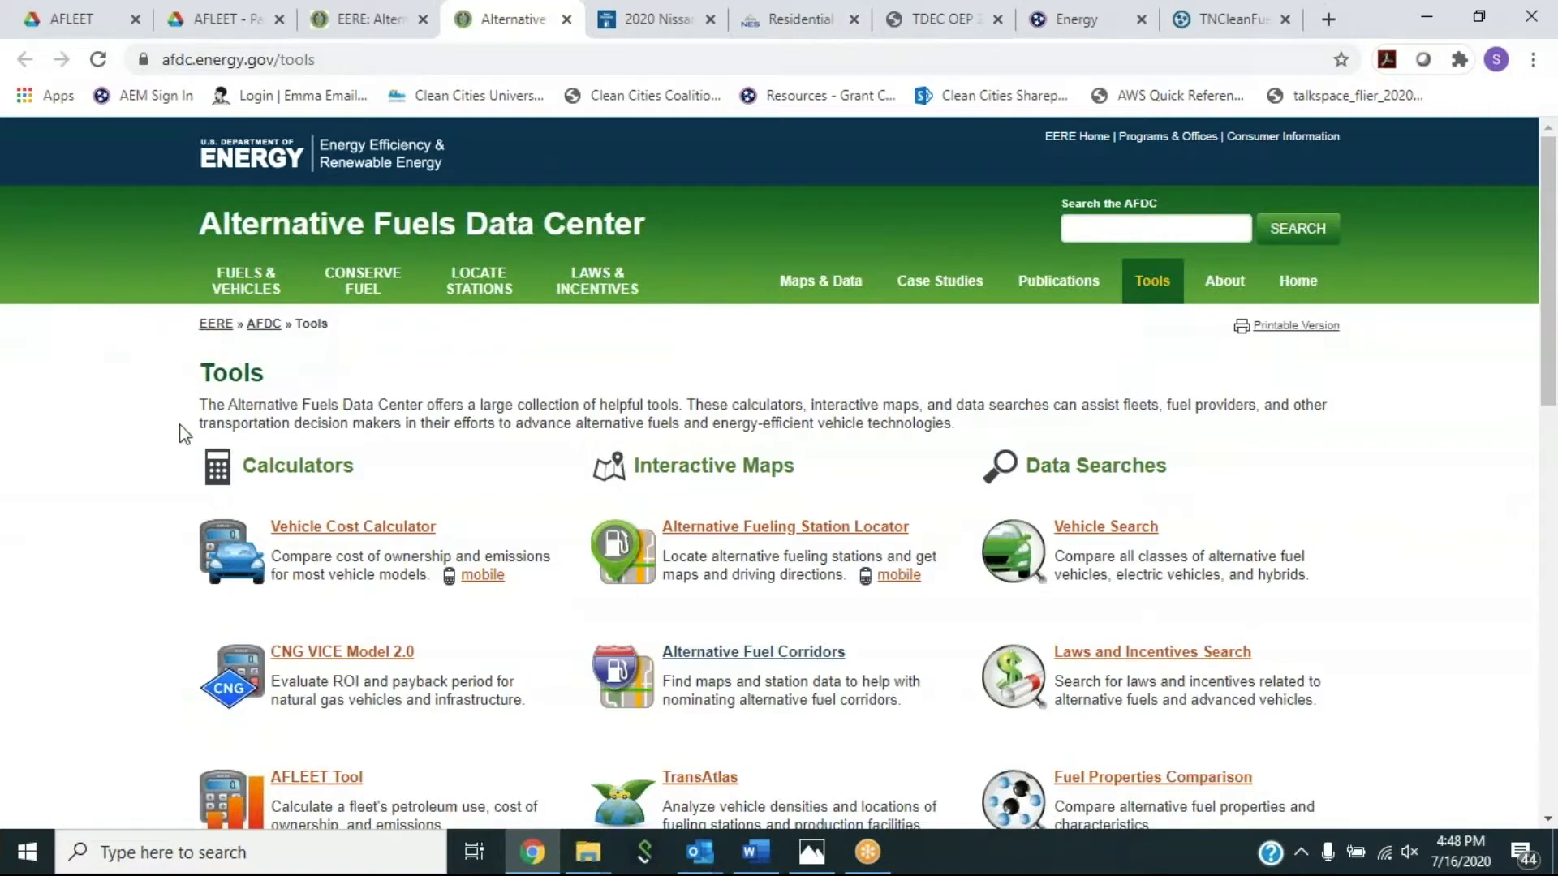
scroll(73, 391, down, 3)
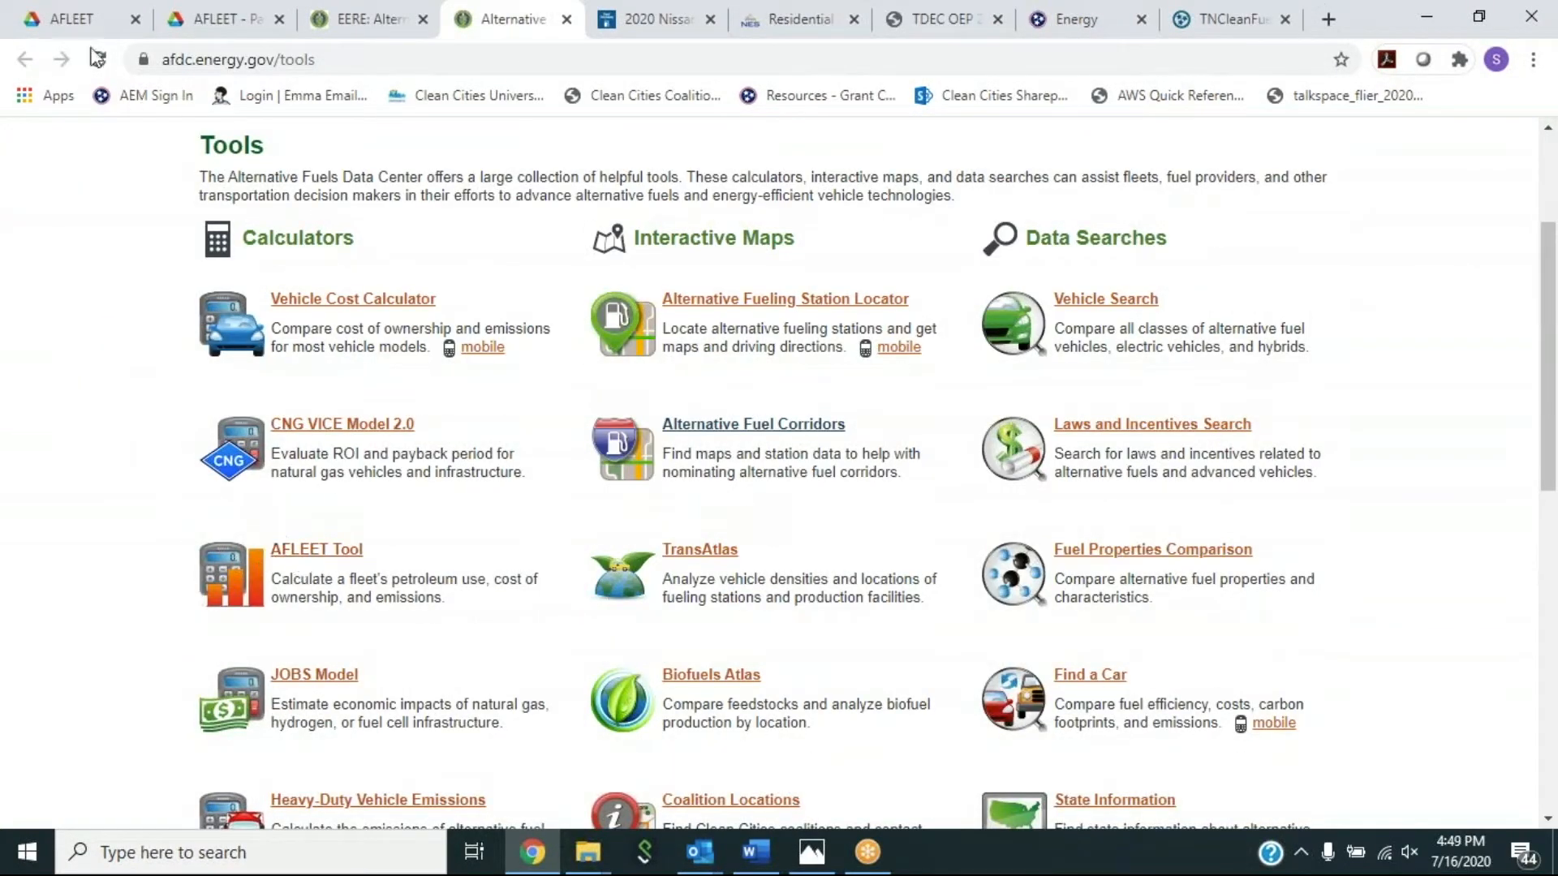
Return to the AFLEET Tool and start a new project for the Passenger Car vehicle type
click(58, 7)
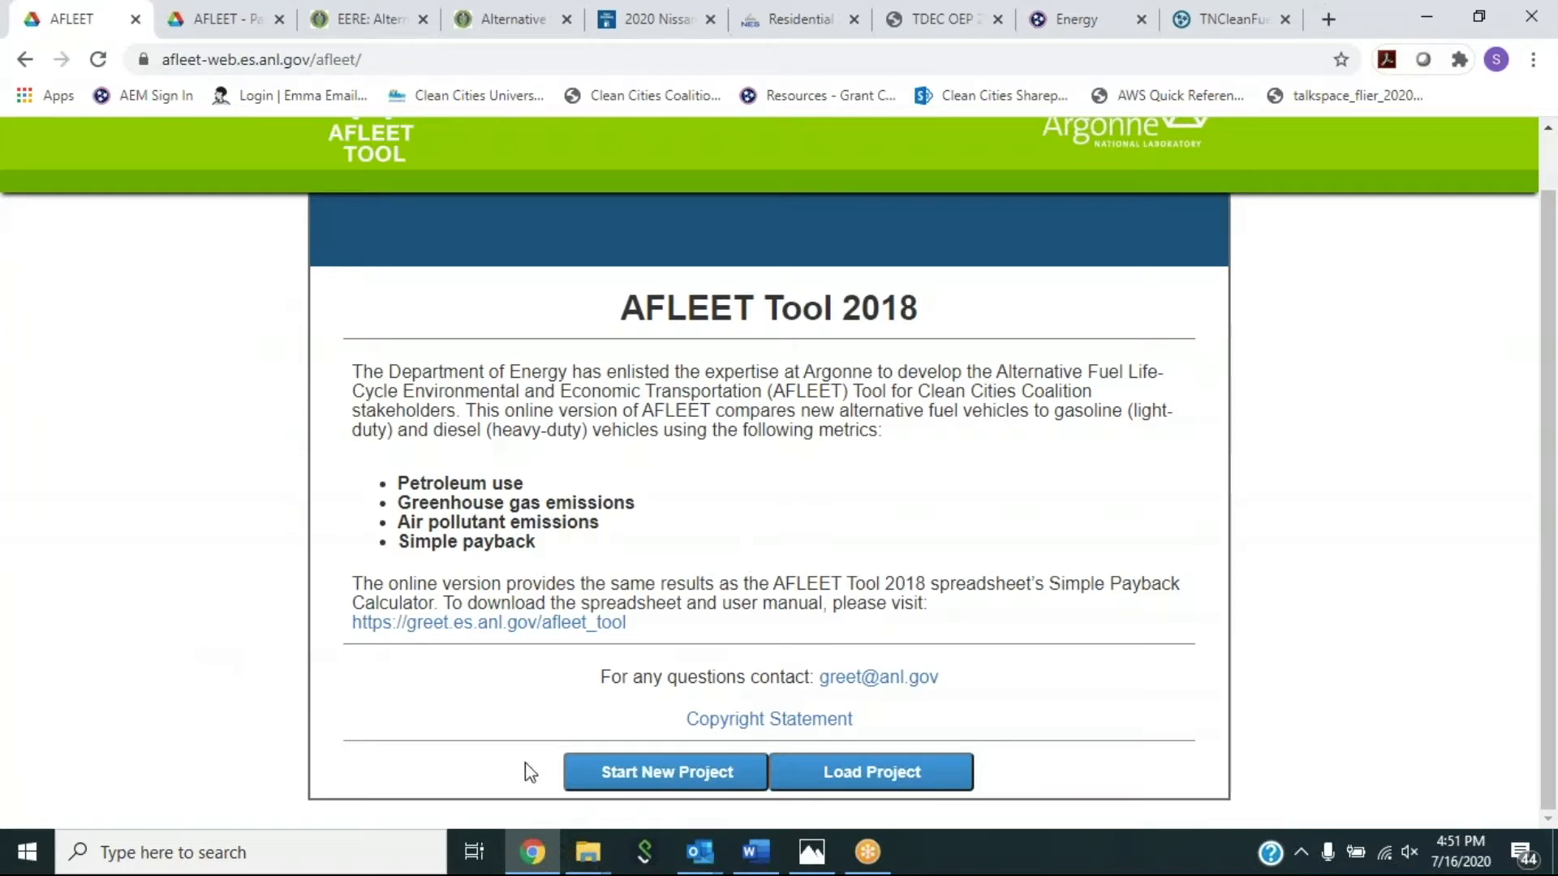
click(653, 775)
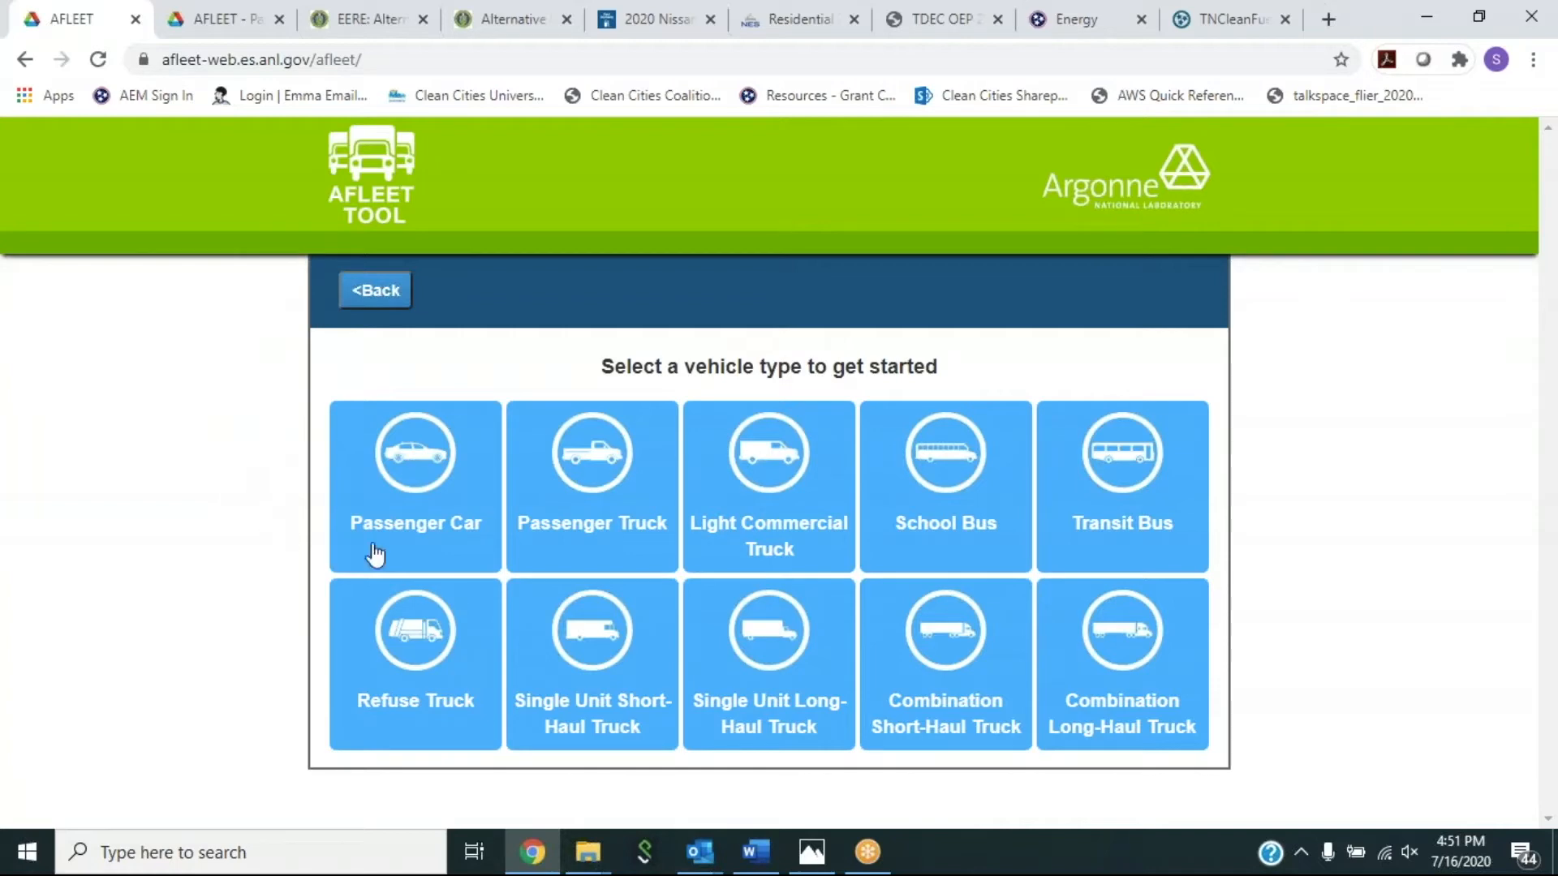
click(414, 491)
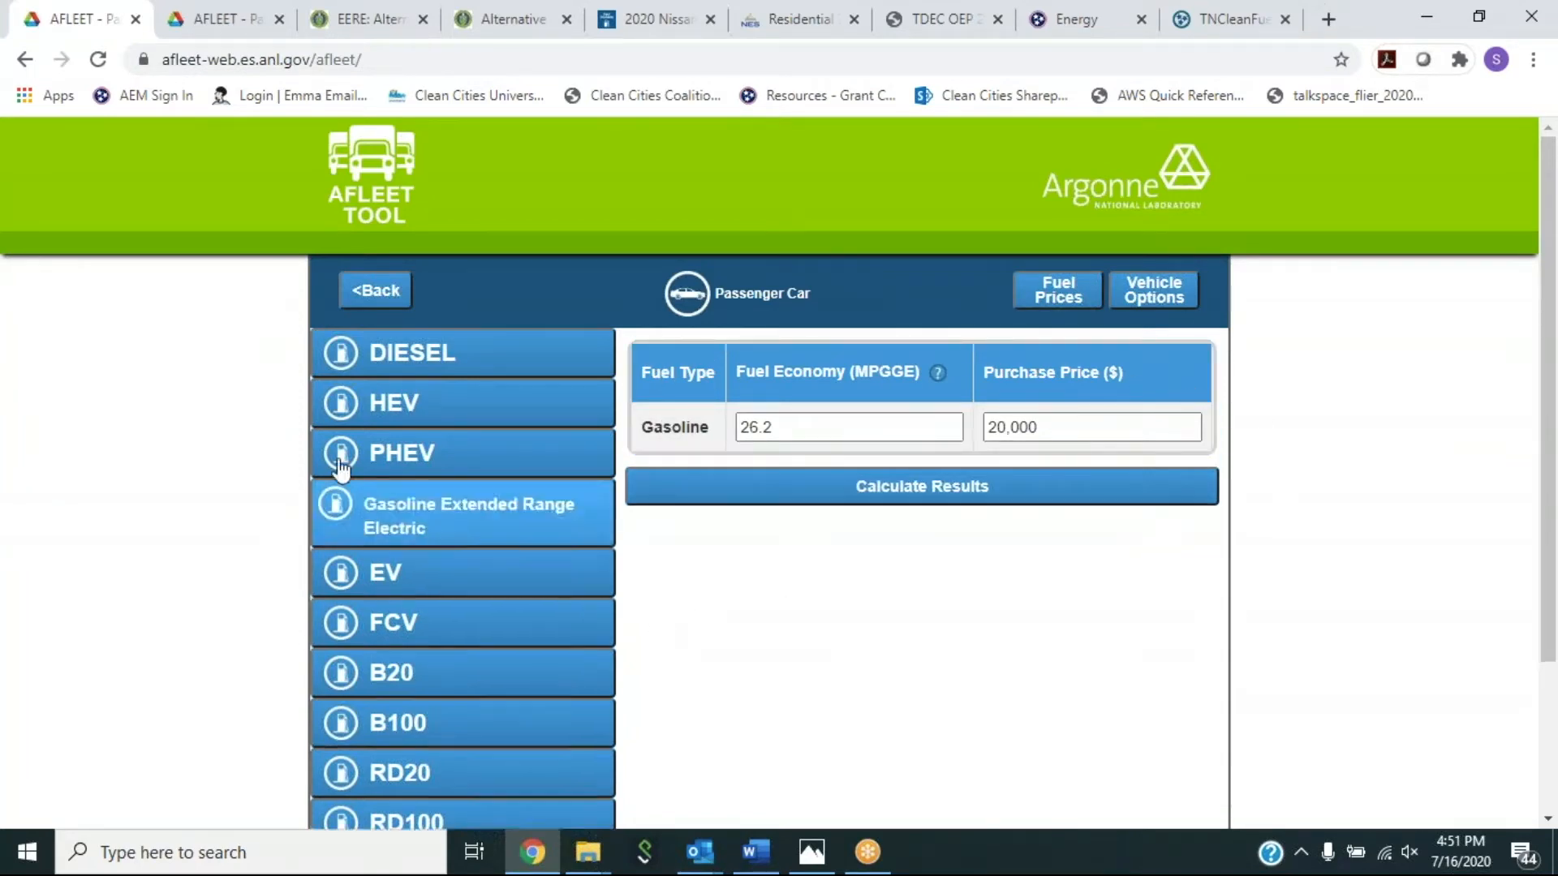
Add the HEV, EV and E85 fuel types to the passenger car comparison with gasoline
scroll(332, 290, down, 1)
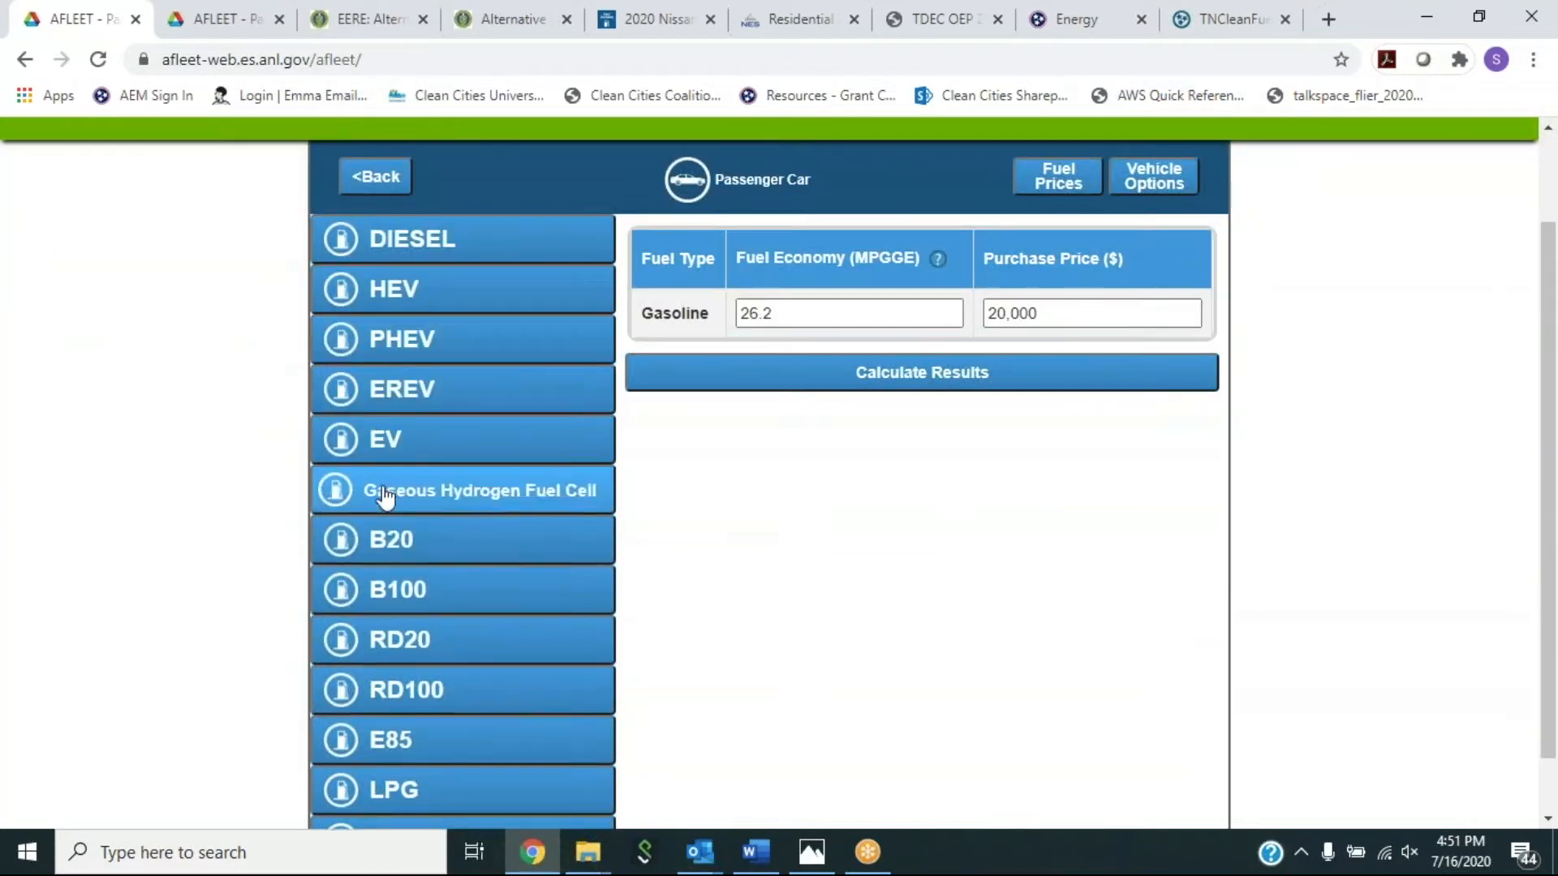
scroll(208, 643, down, 1)
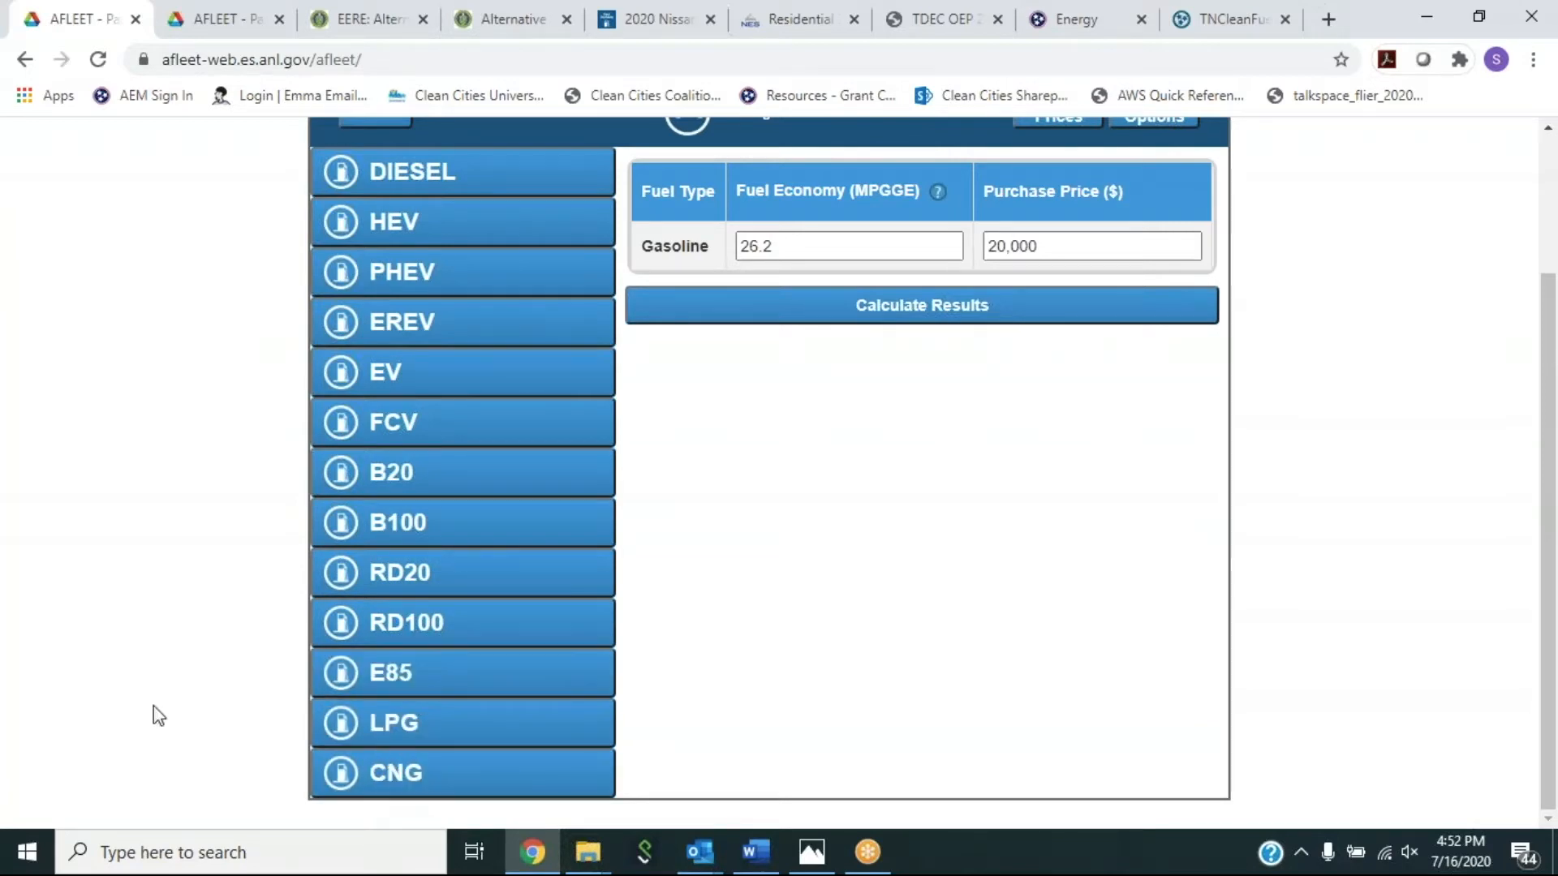
scroll(171, 405, up, 1)
scroll(170, 405, up, 1)
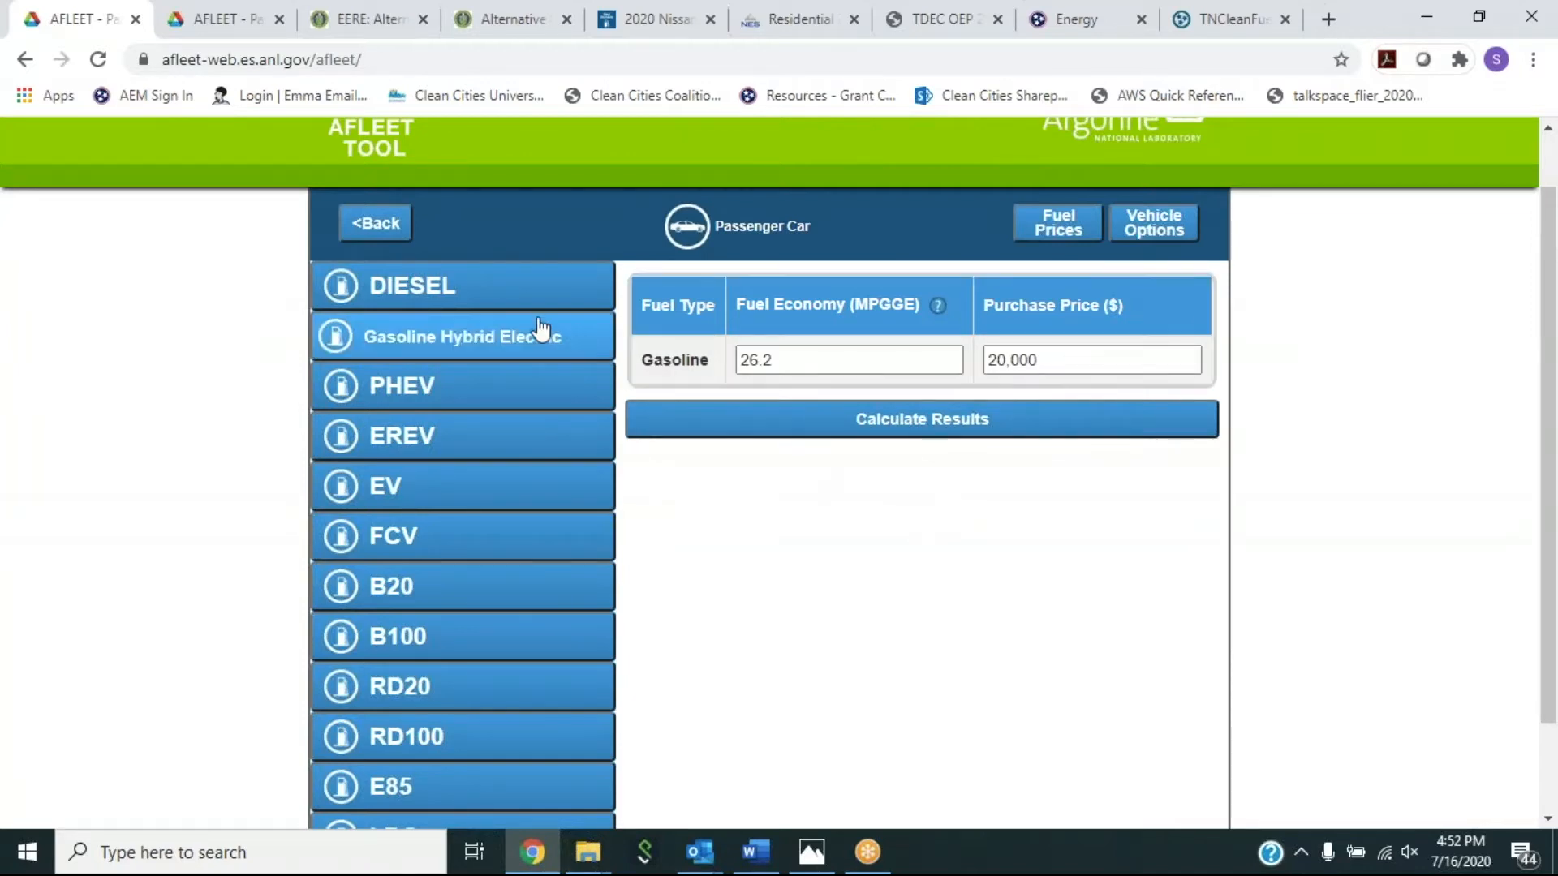
click(381, 350)
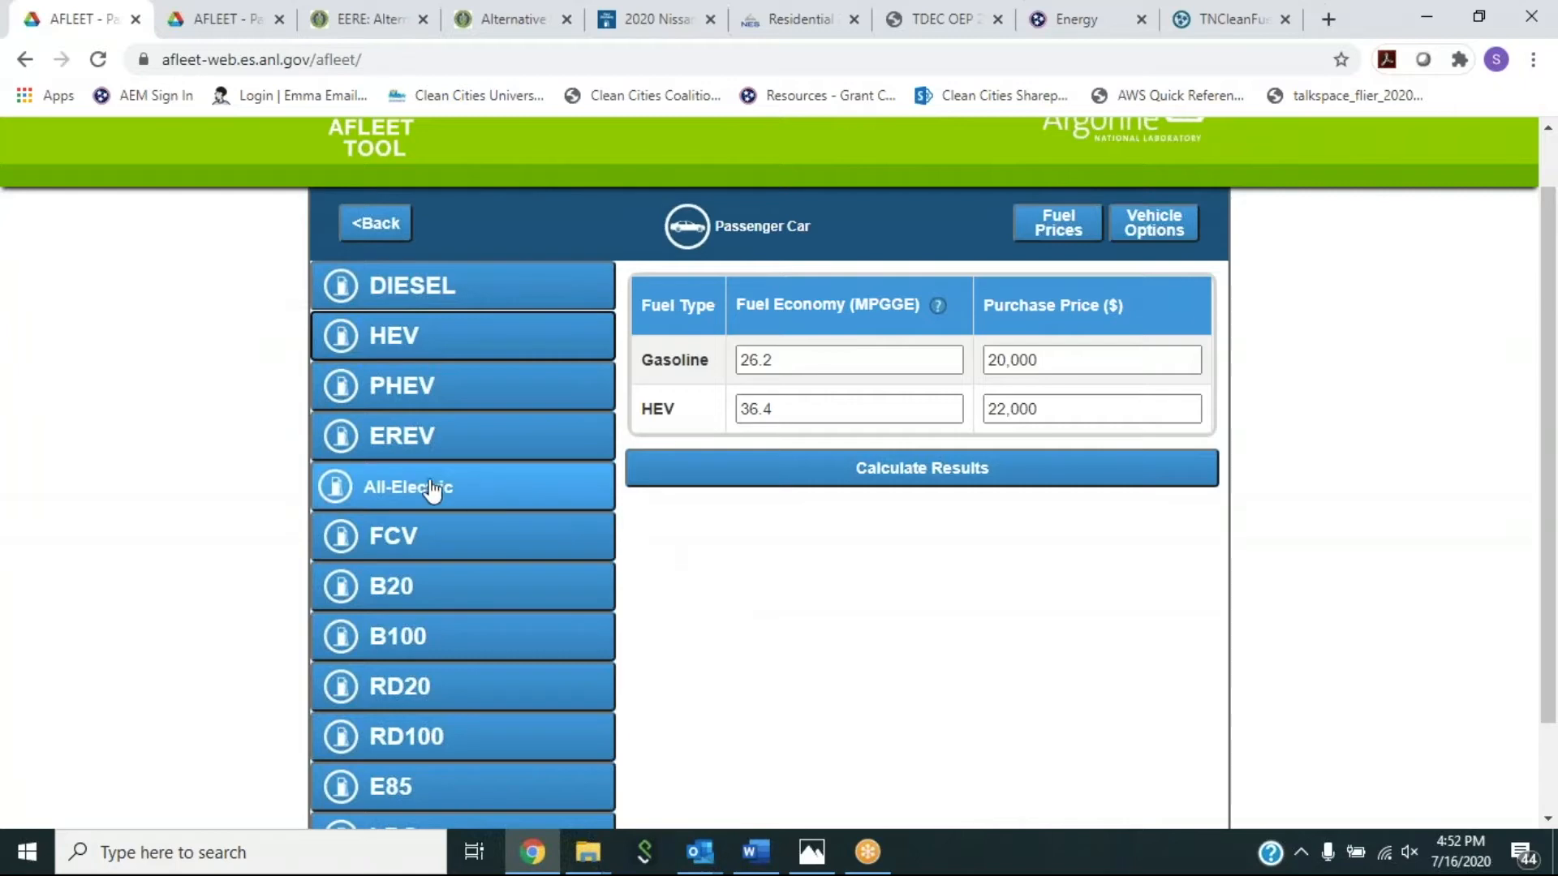
click(390, 499)
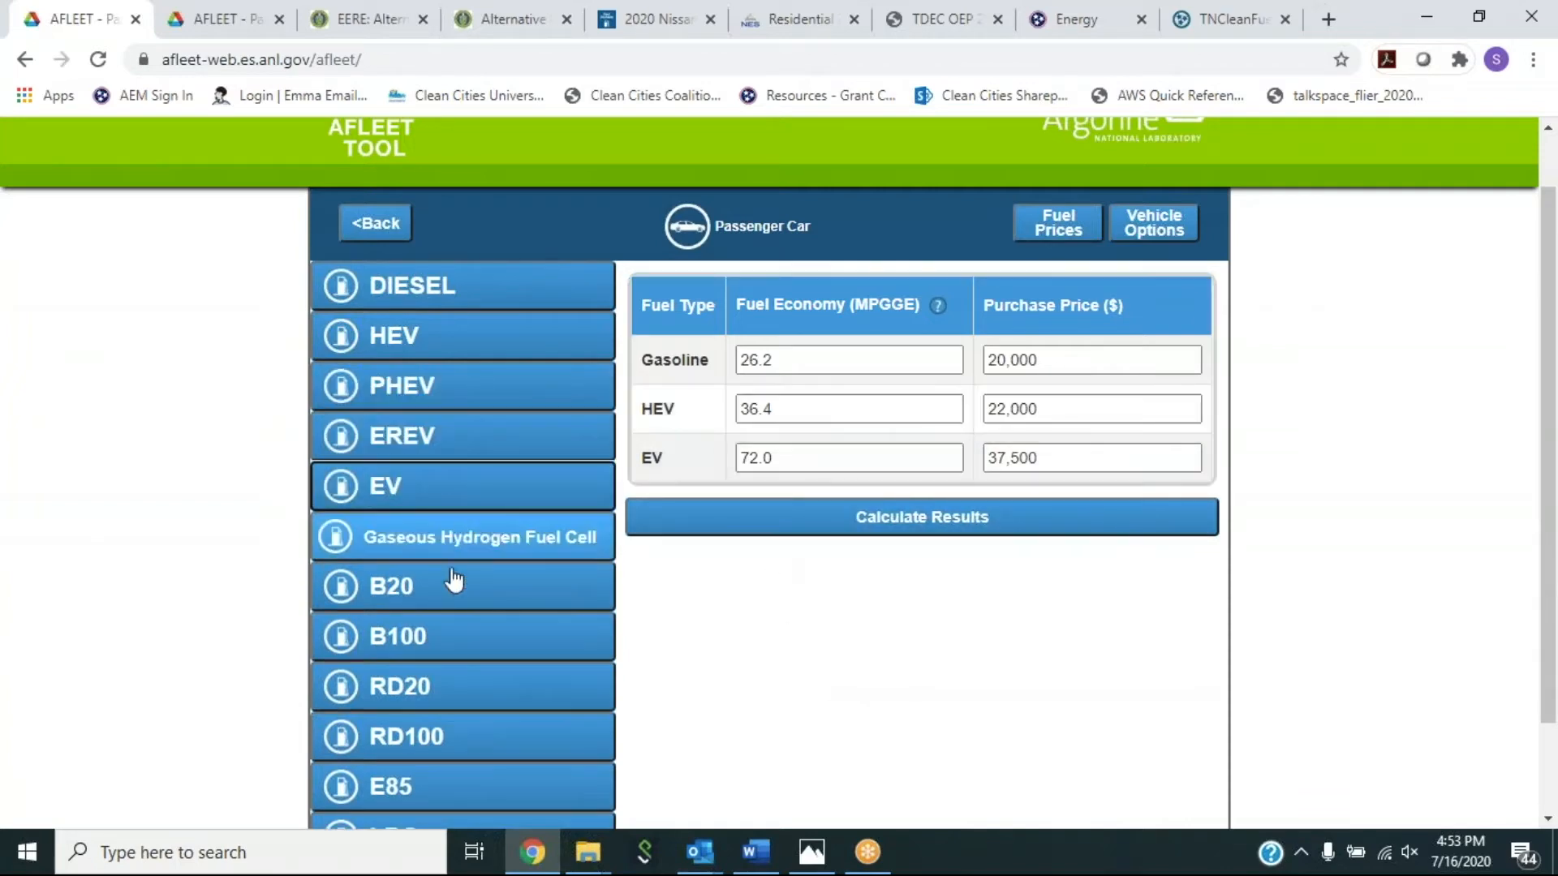
click(373, 801)
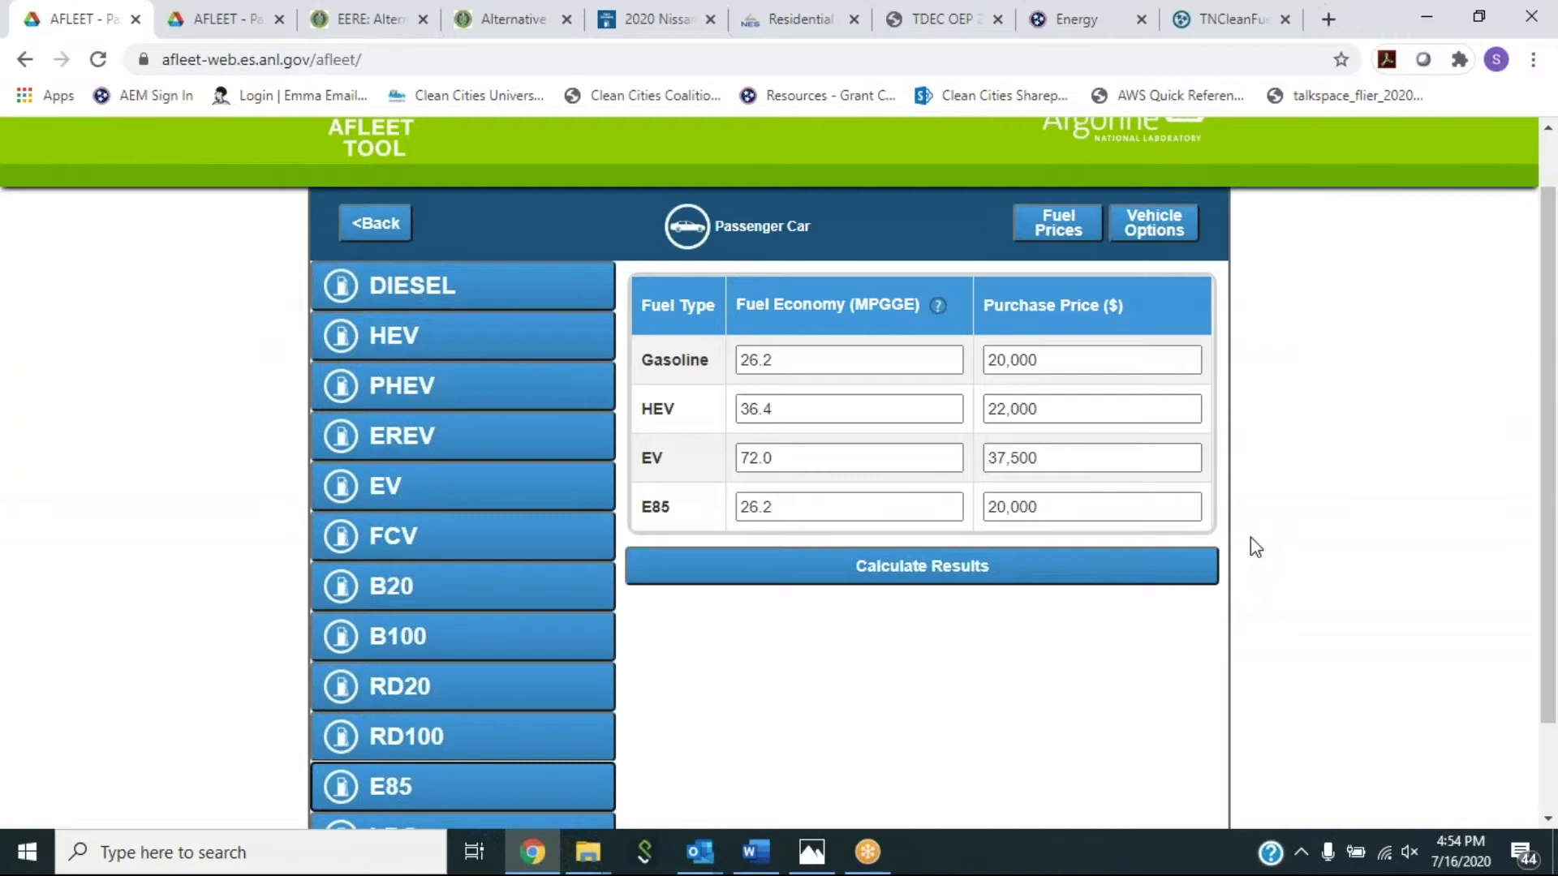
Open the vehicle options, review the fleet details and choose Corn as the ethanol feedstock source
click(1166, 234)
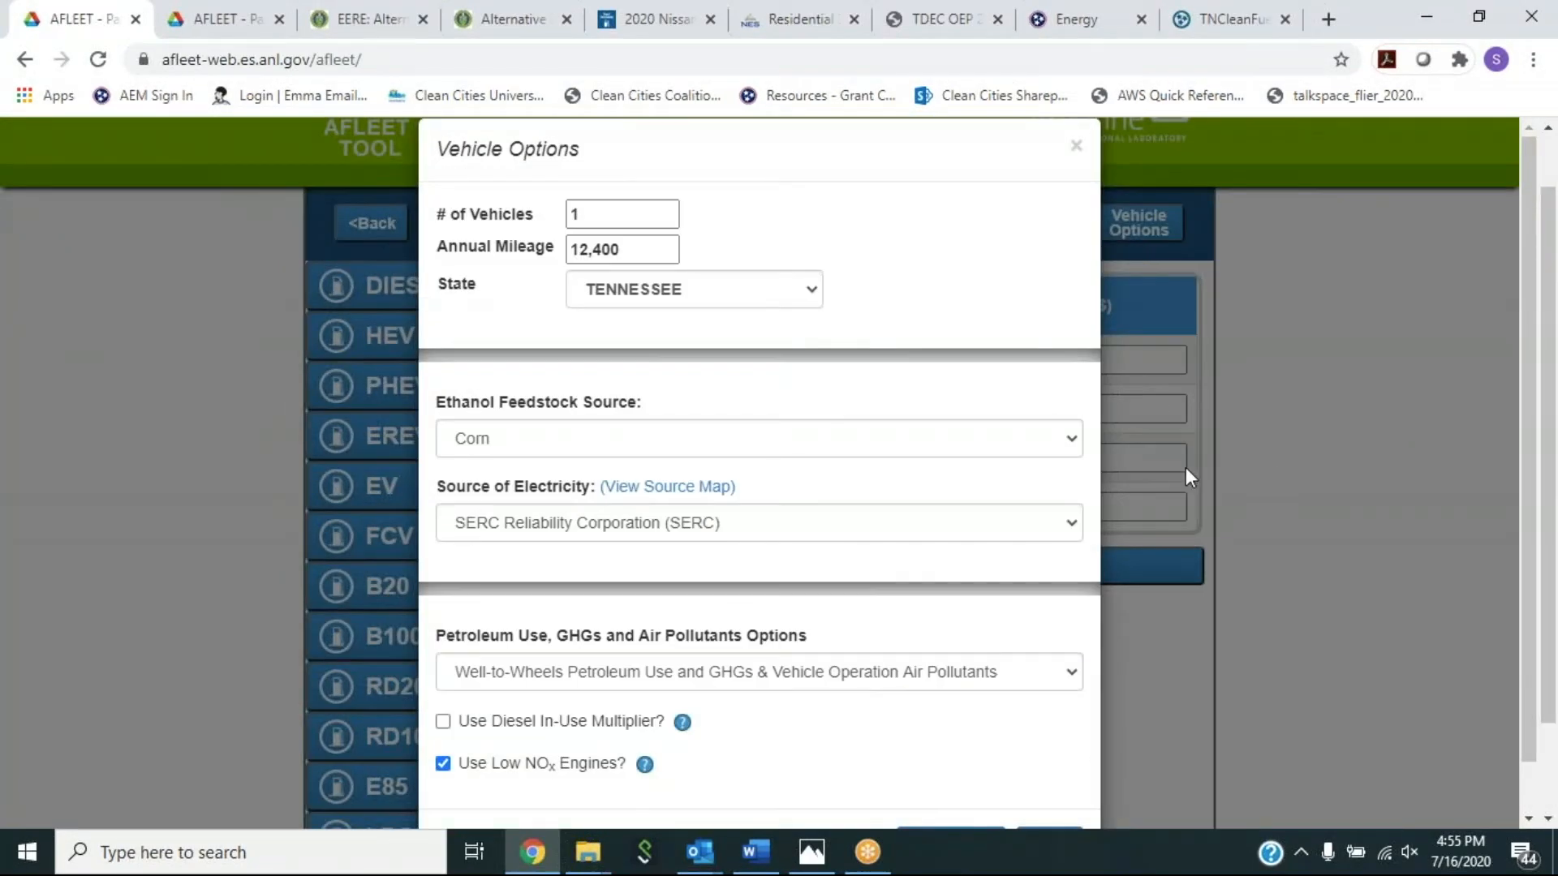
scroll(874, 310, down, 1)
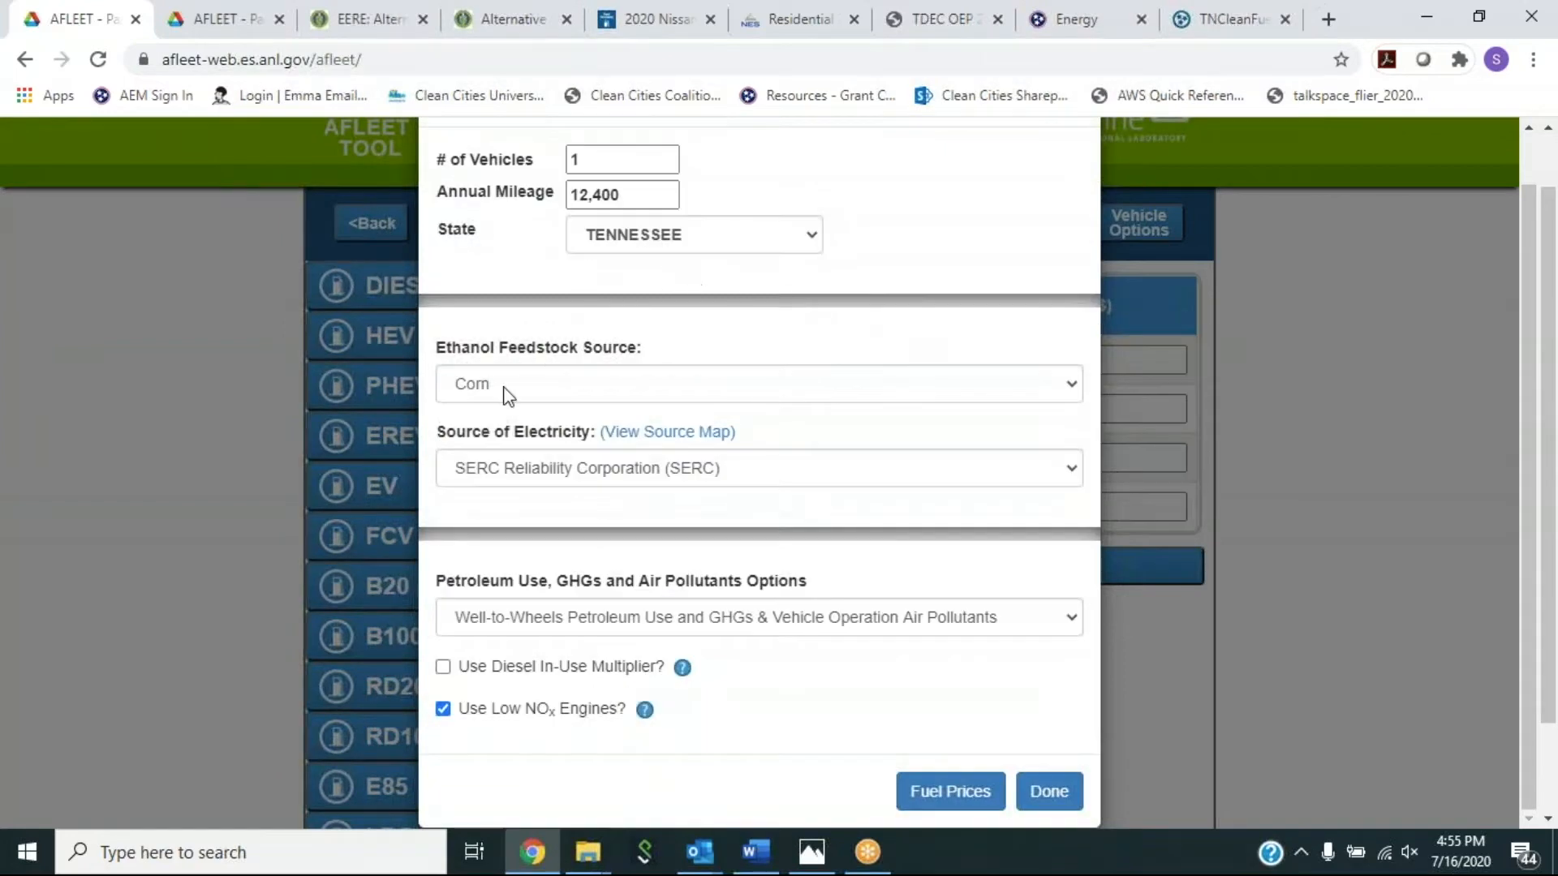
scroll(820, 581, up, 1)
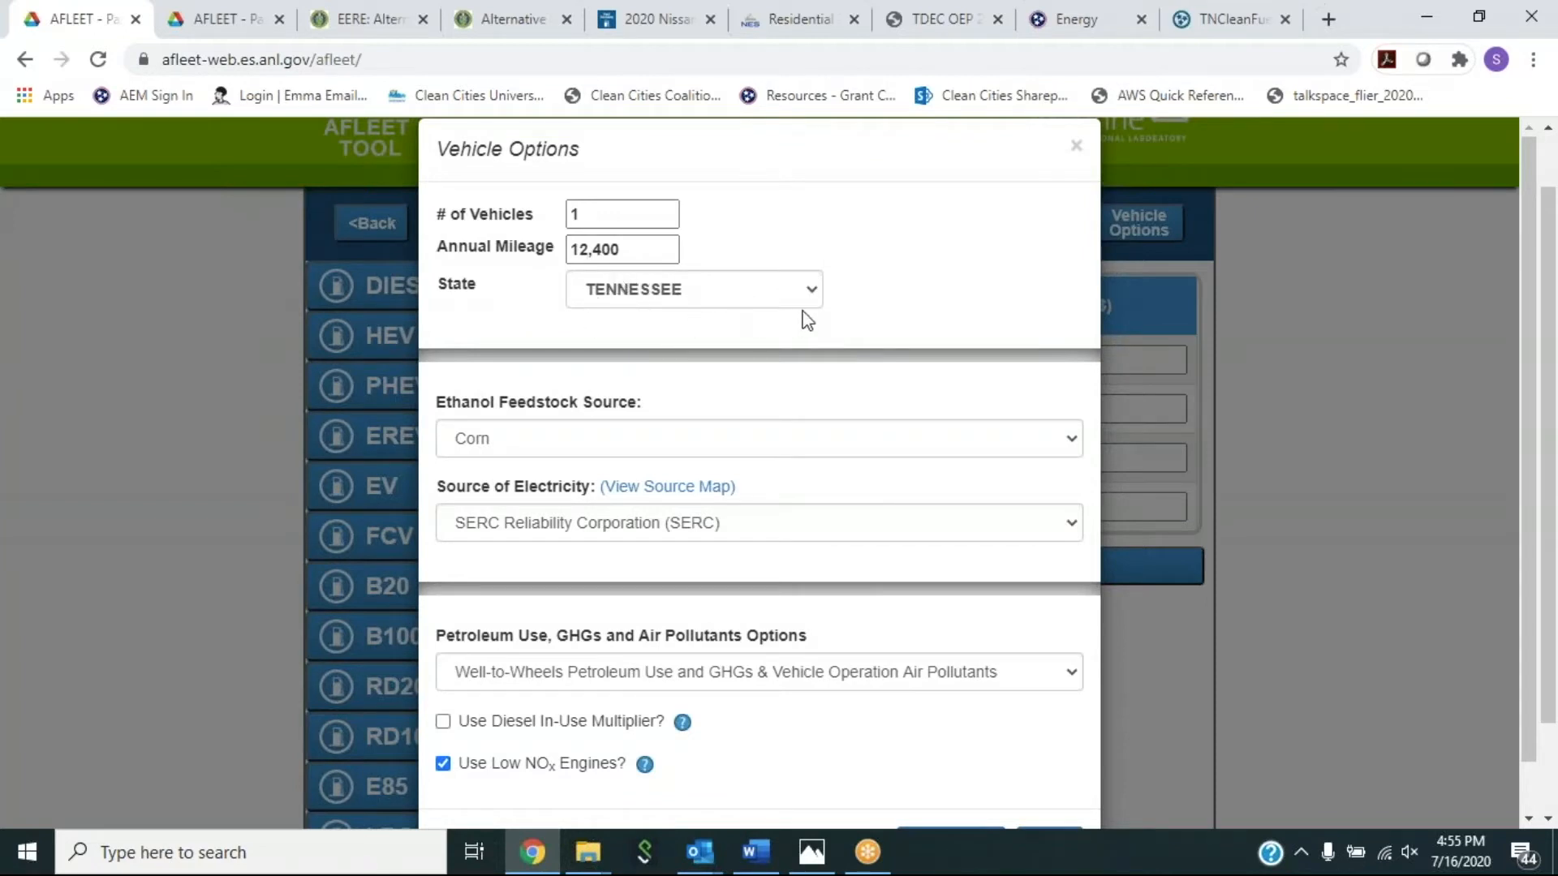
scroll(704, 472, down, 1)
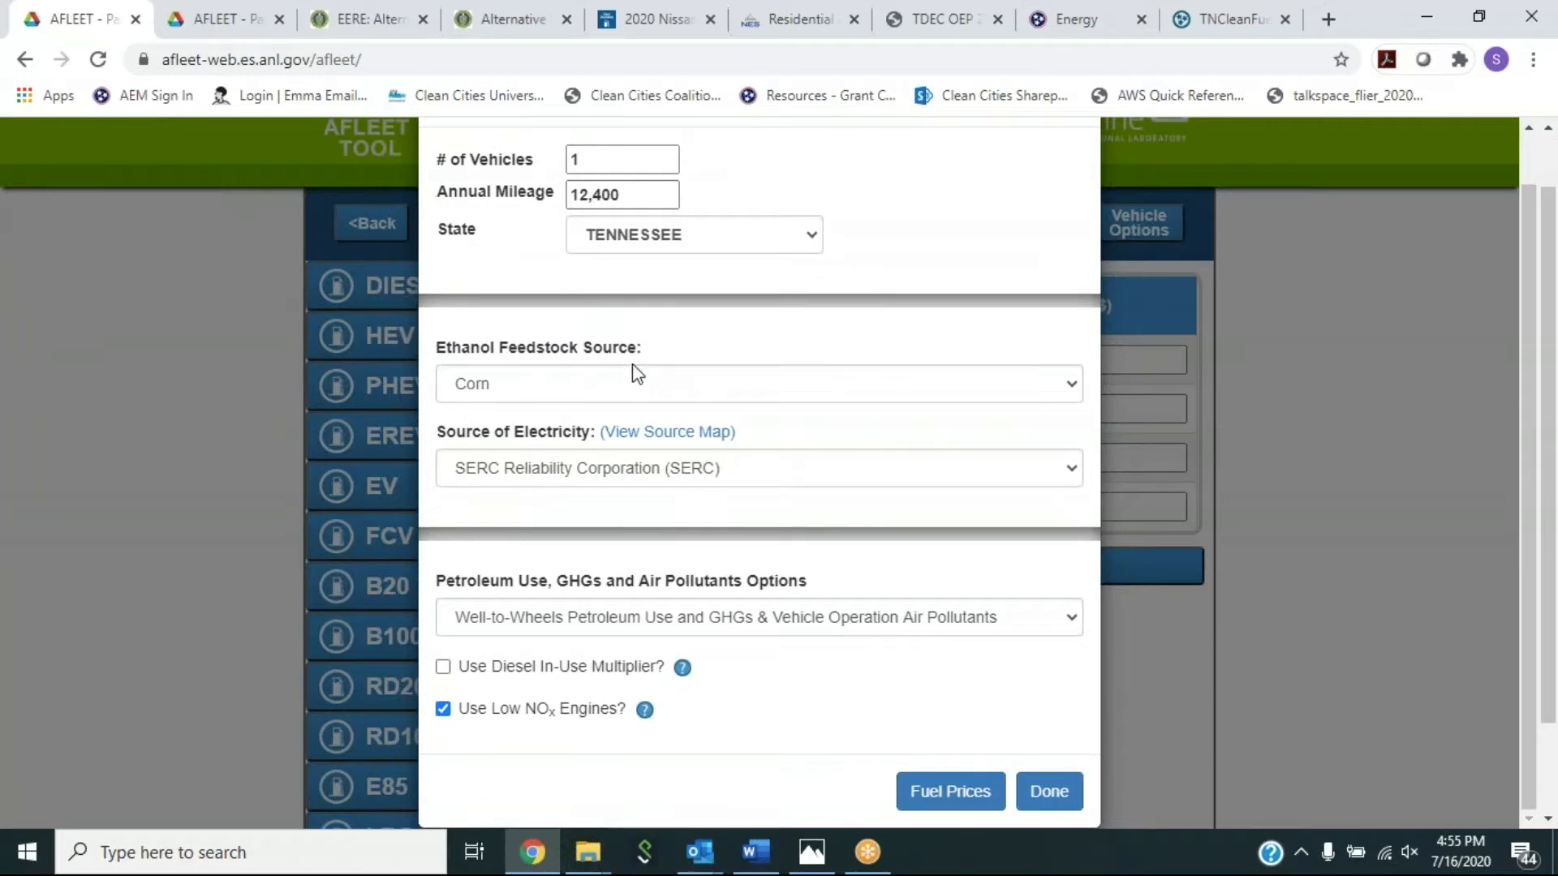
click(510, 388)
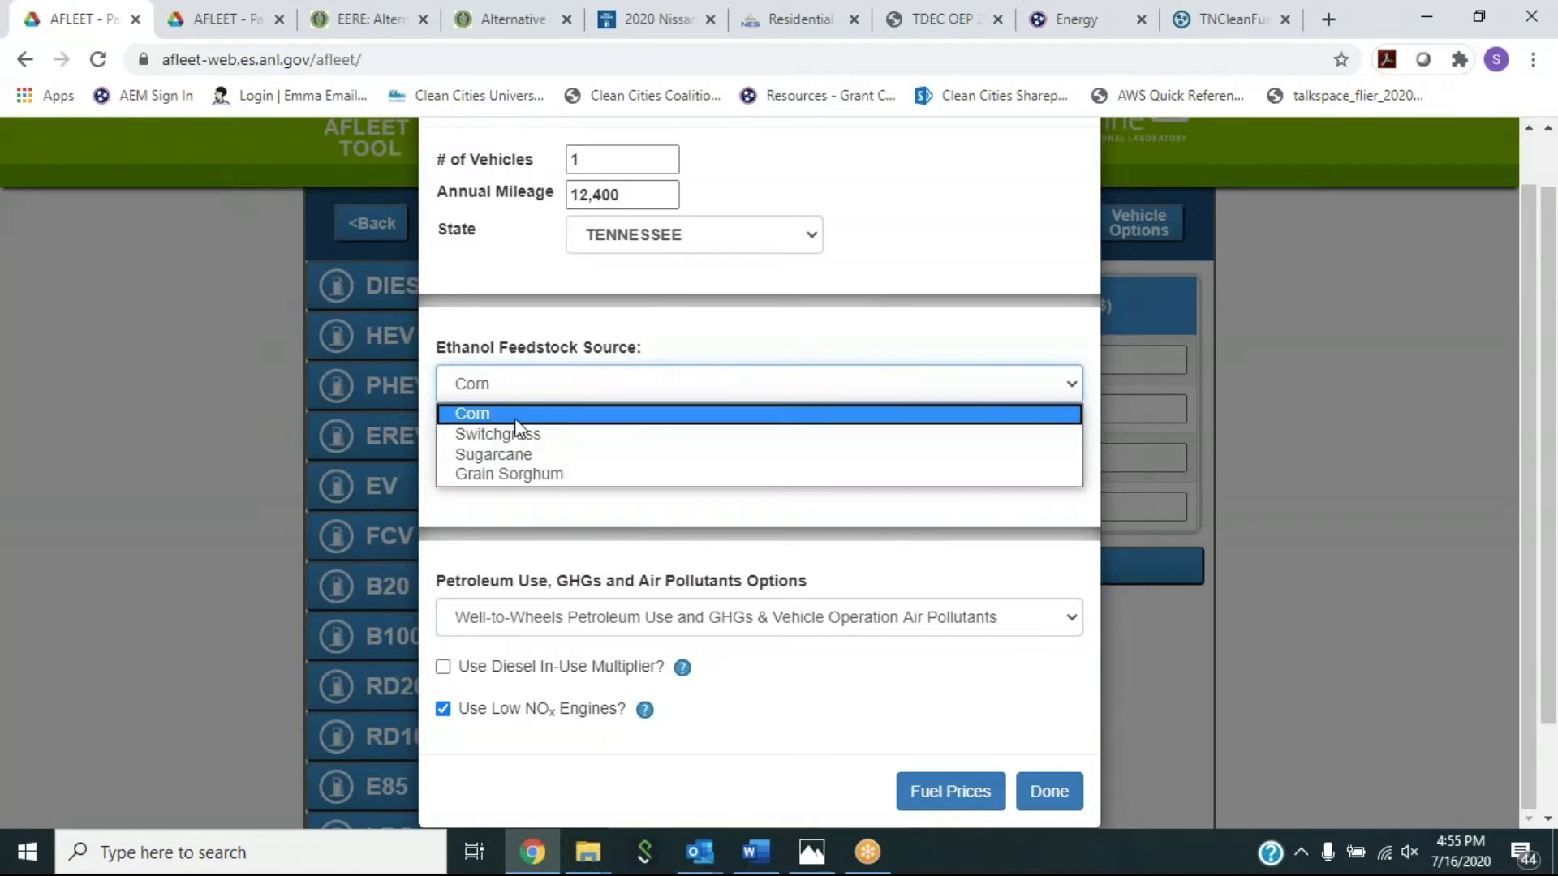
click(515, 419)
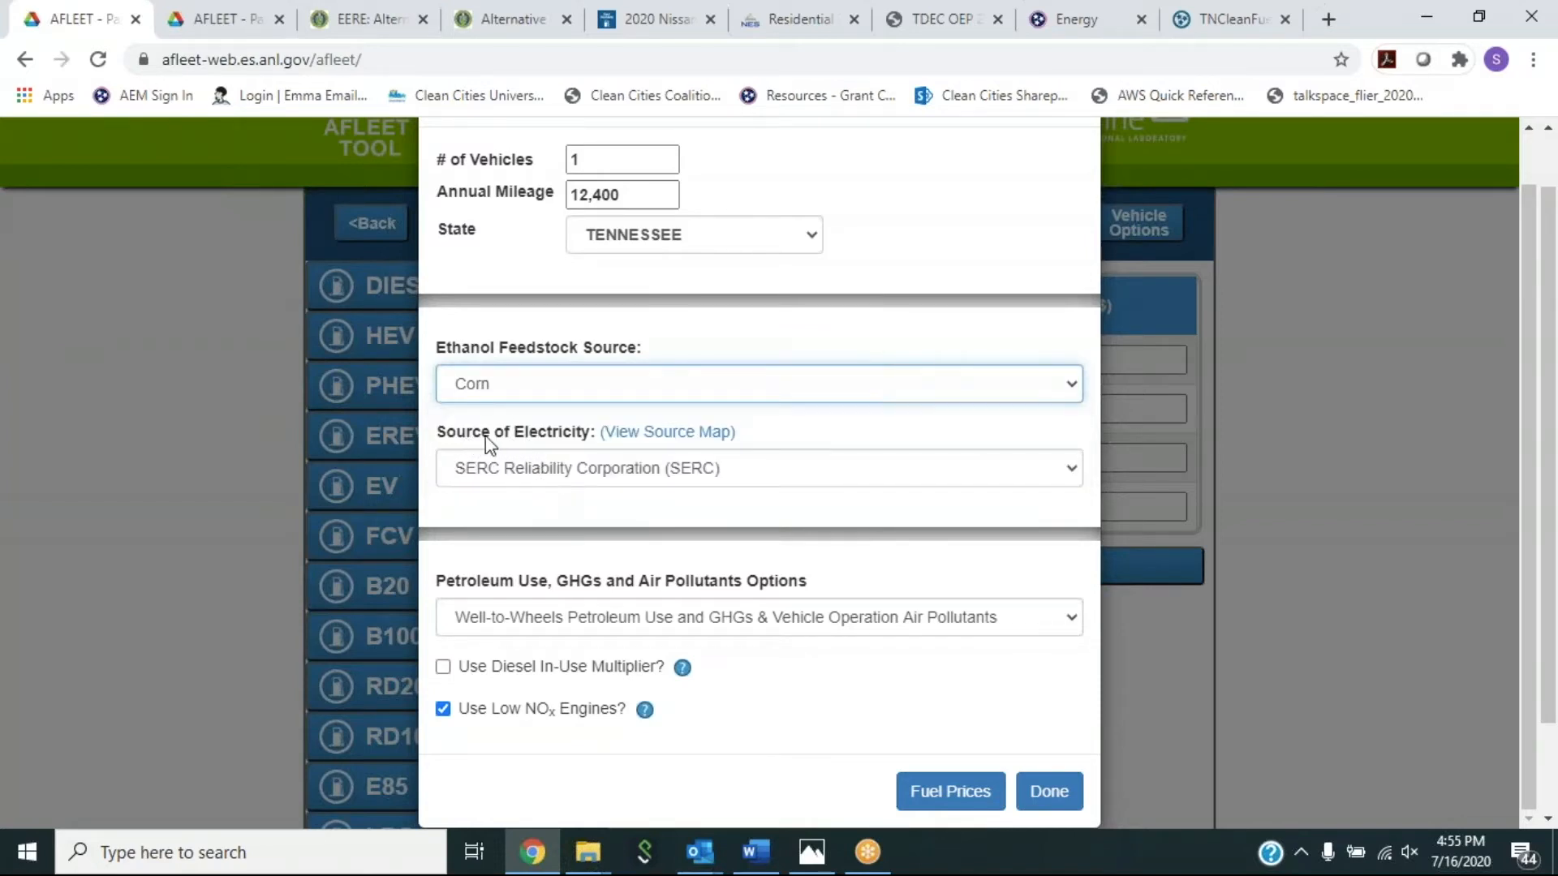
Show the electricity source map in the vehicle options and examine its regions, including SERC
scroll(674, 488, down, 2)
scroll(552, 485, up, 1)
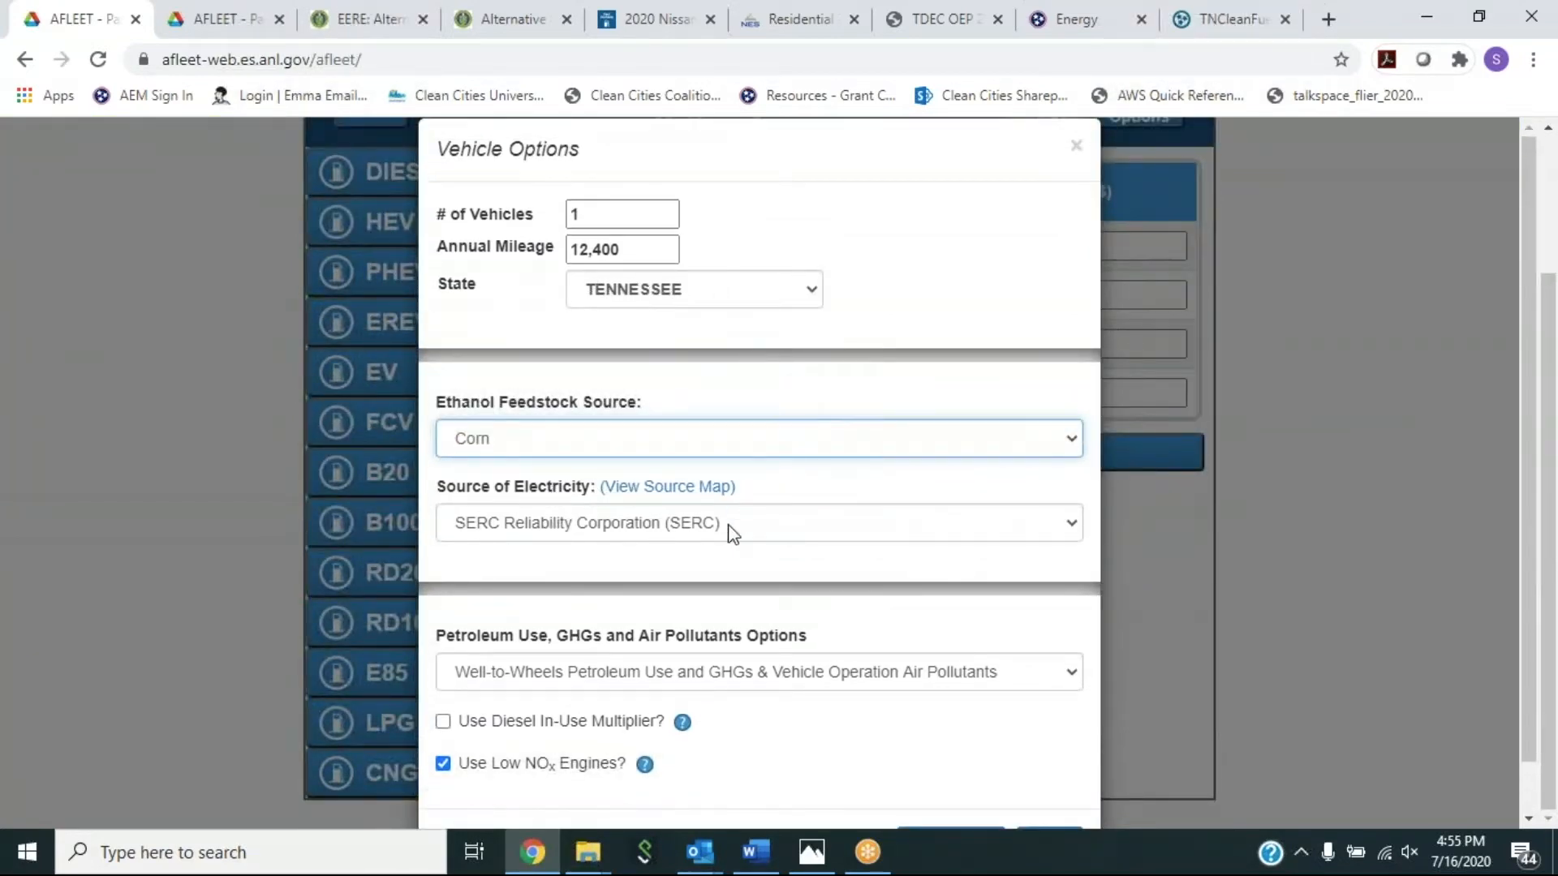
click(695, 486)
scroll(865, 544, down, 1)
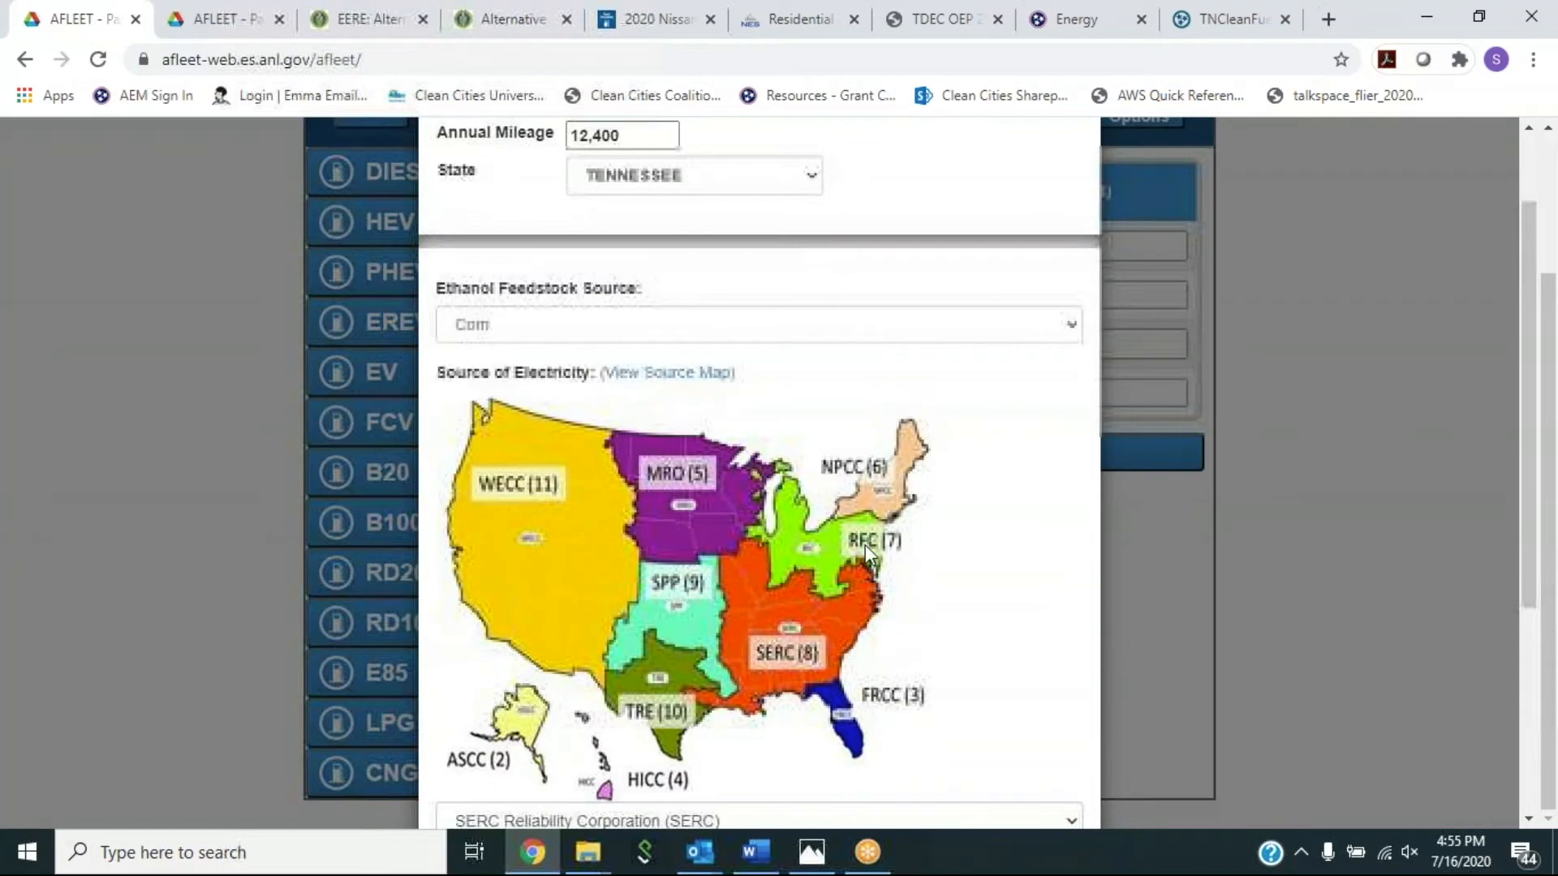
scroll(866, 543, down, 3)
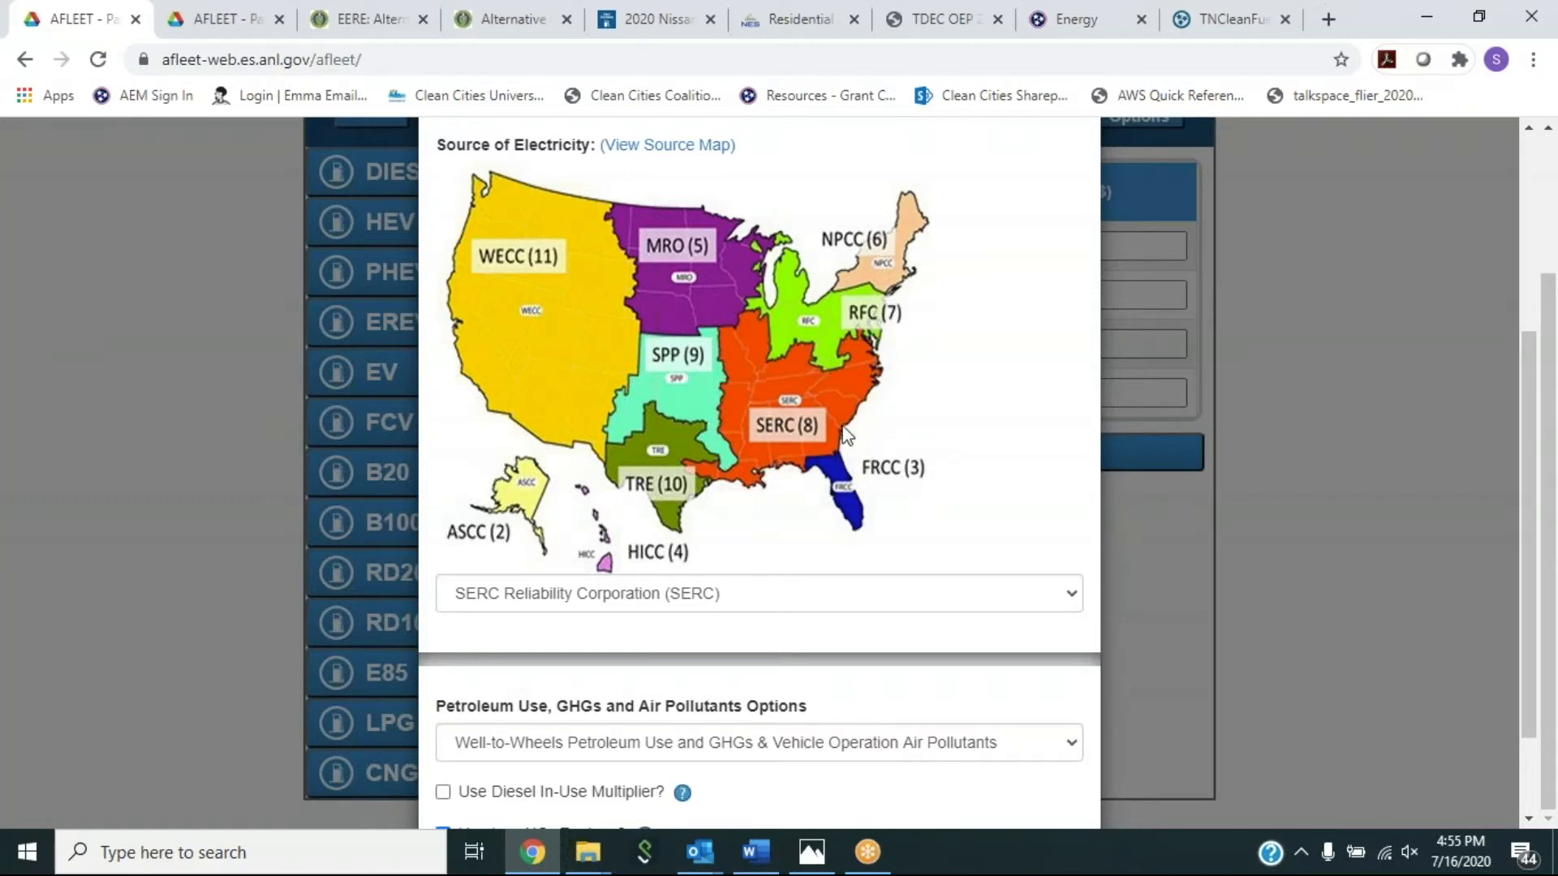
scroll(845, 431, down, 2)
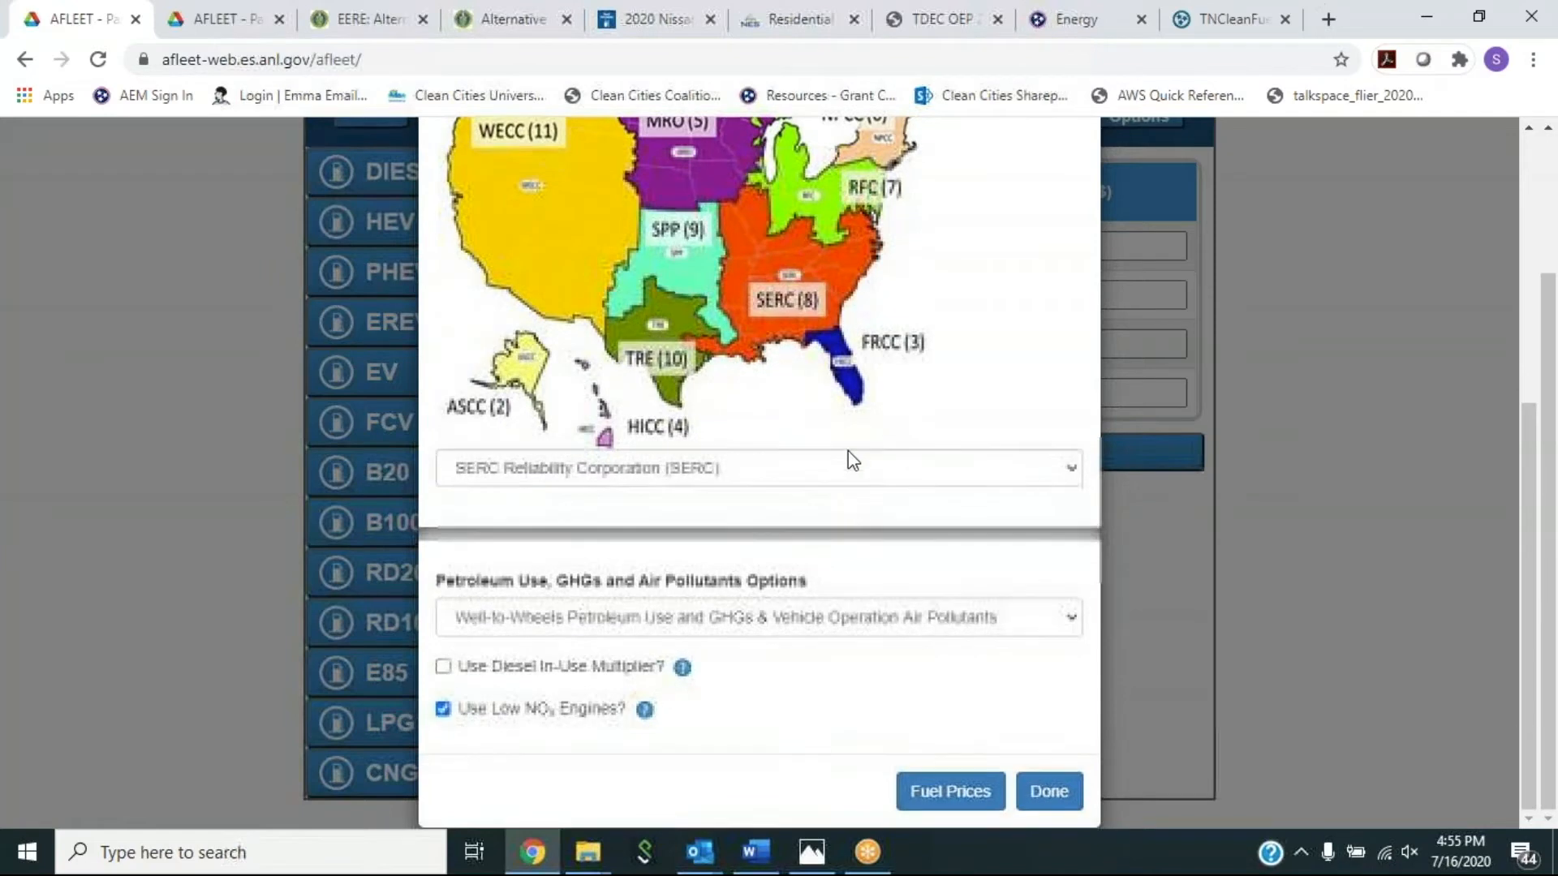
Choose Well-to-Wheels Petroleum Use and GHGs & Vehicle Operation Air Pollutants as the emissions option and accept the vehicle options
click(499, 624)
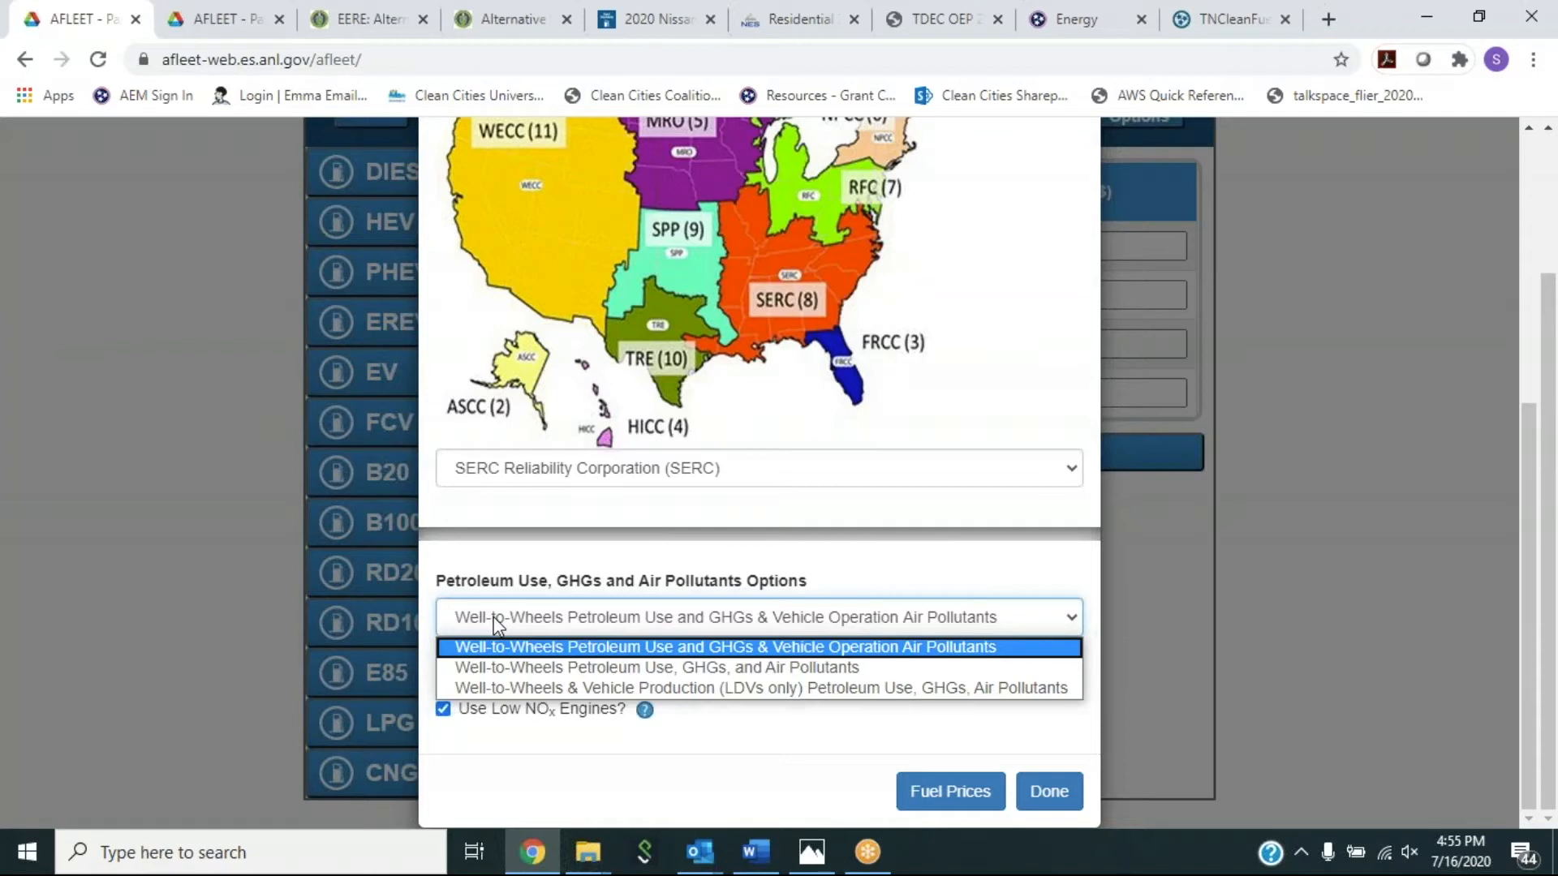
click(691, 648)
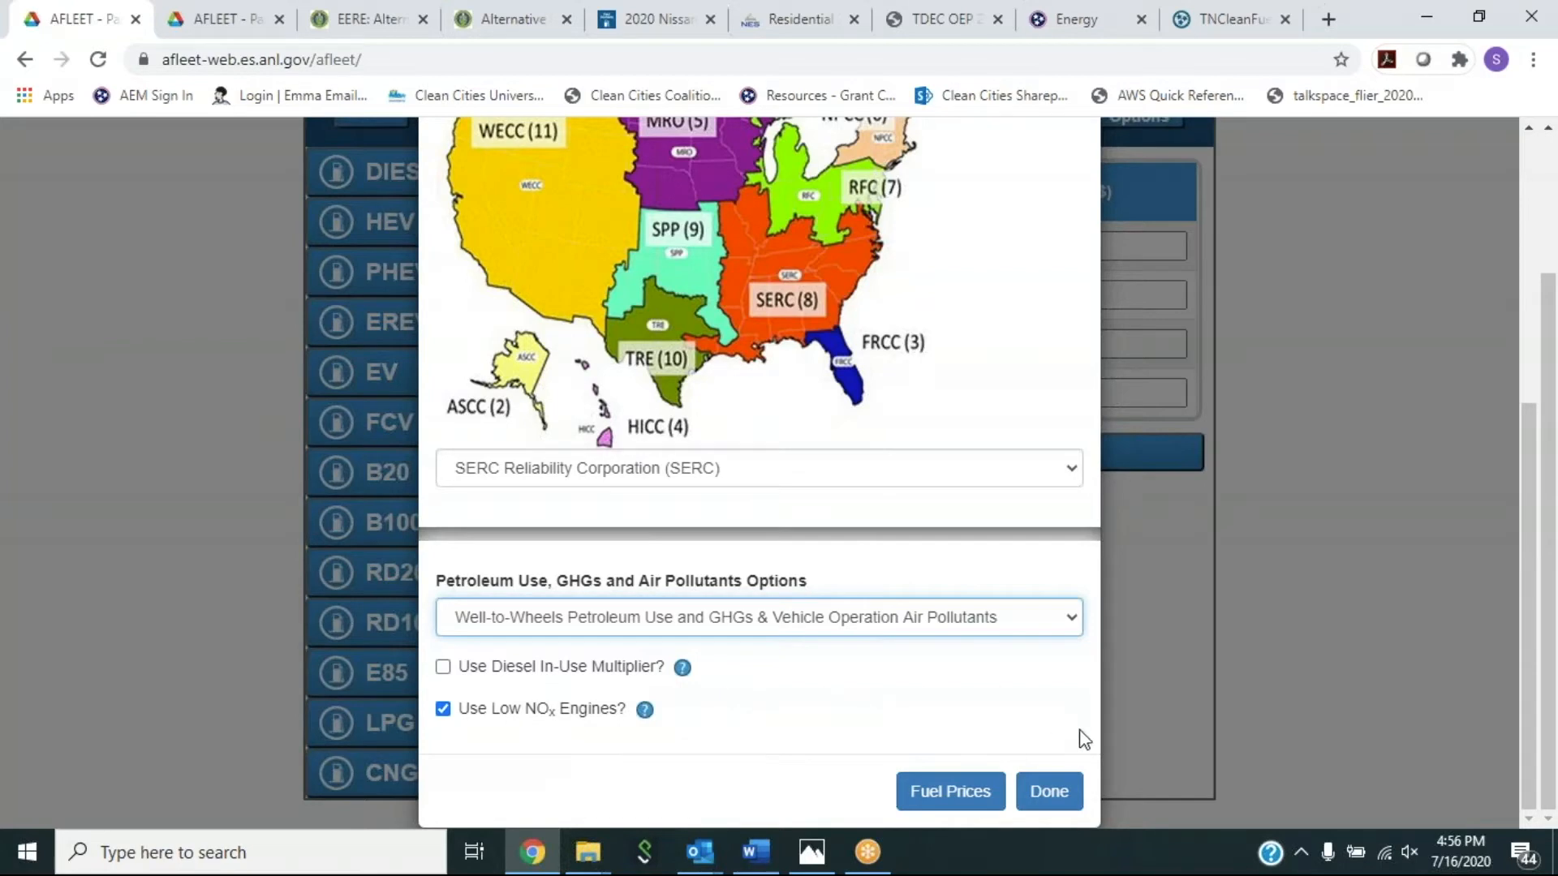
click(1055, 800)
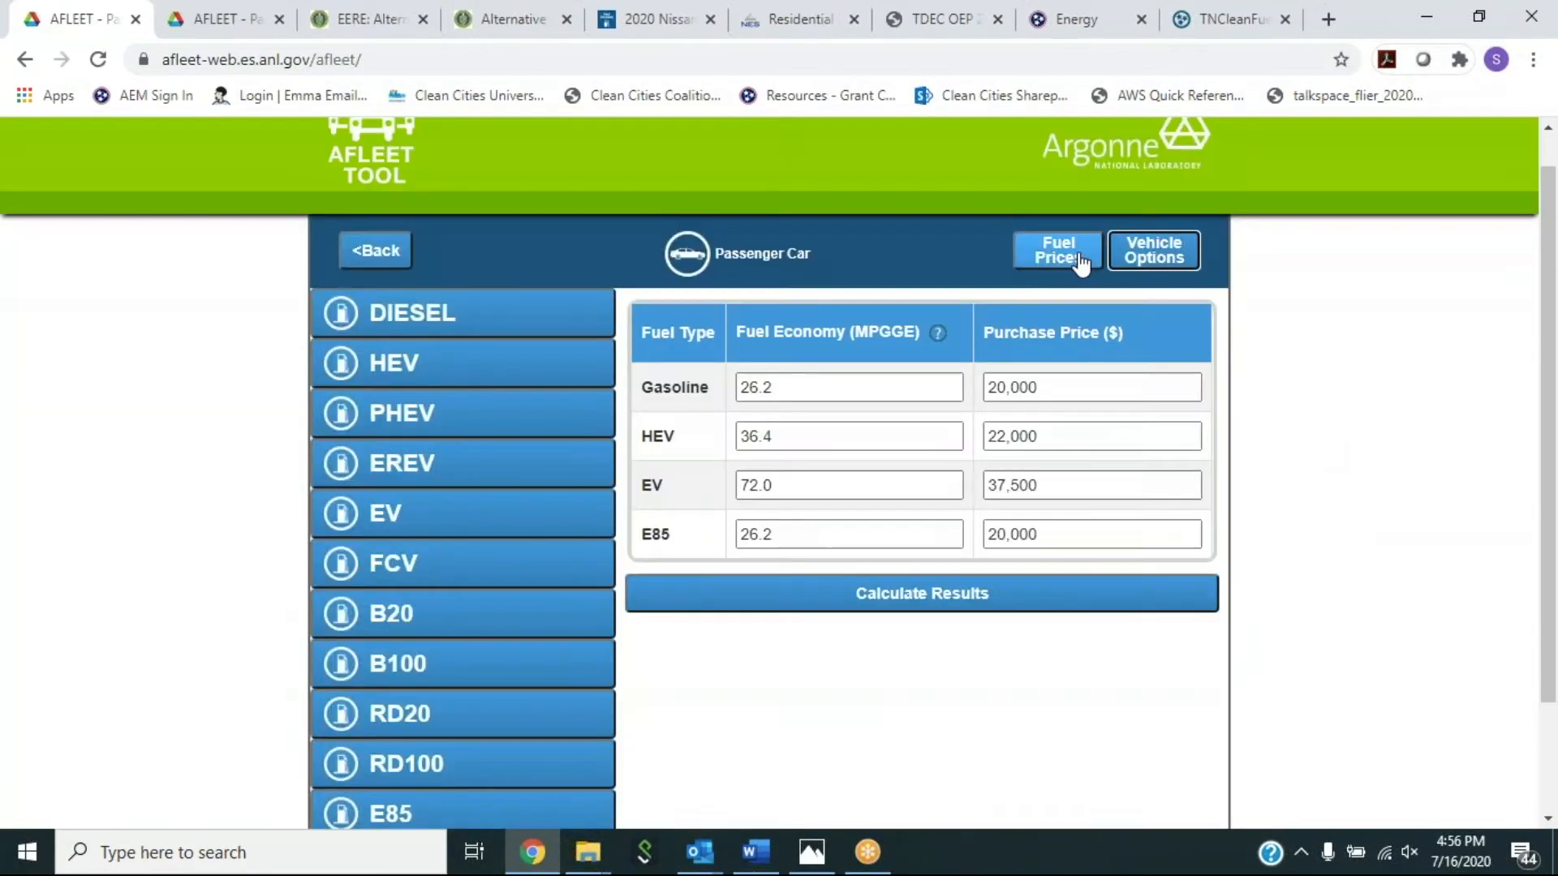
Review the fuel prices for the chosen fuels, the MPGGE fuel economy explanation and the EV's fuel economy entry
click(1064, 256)
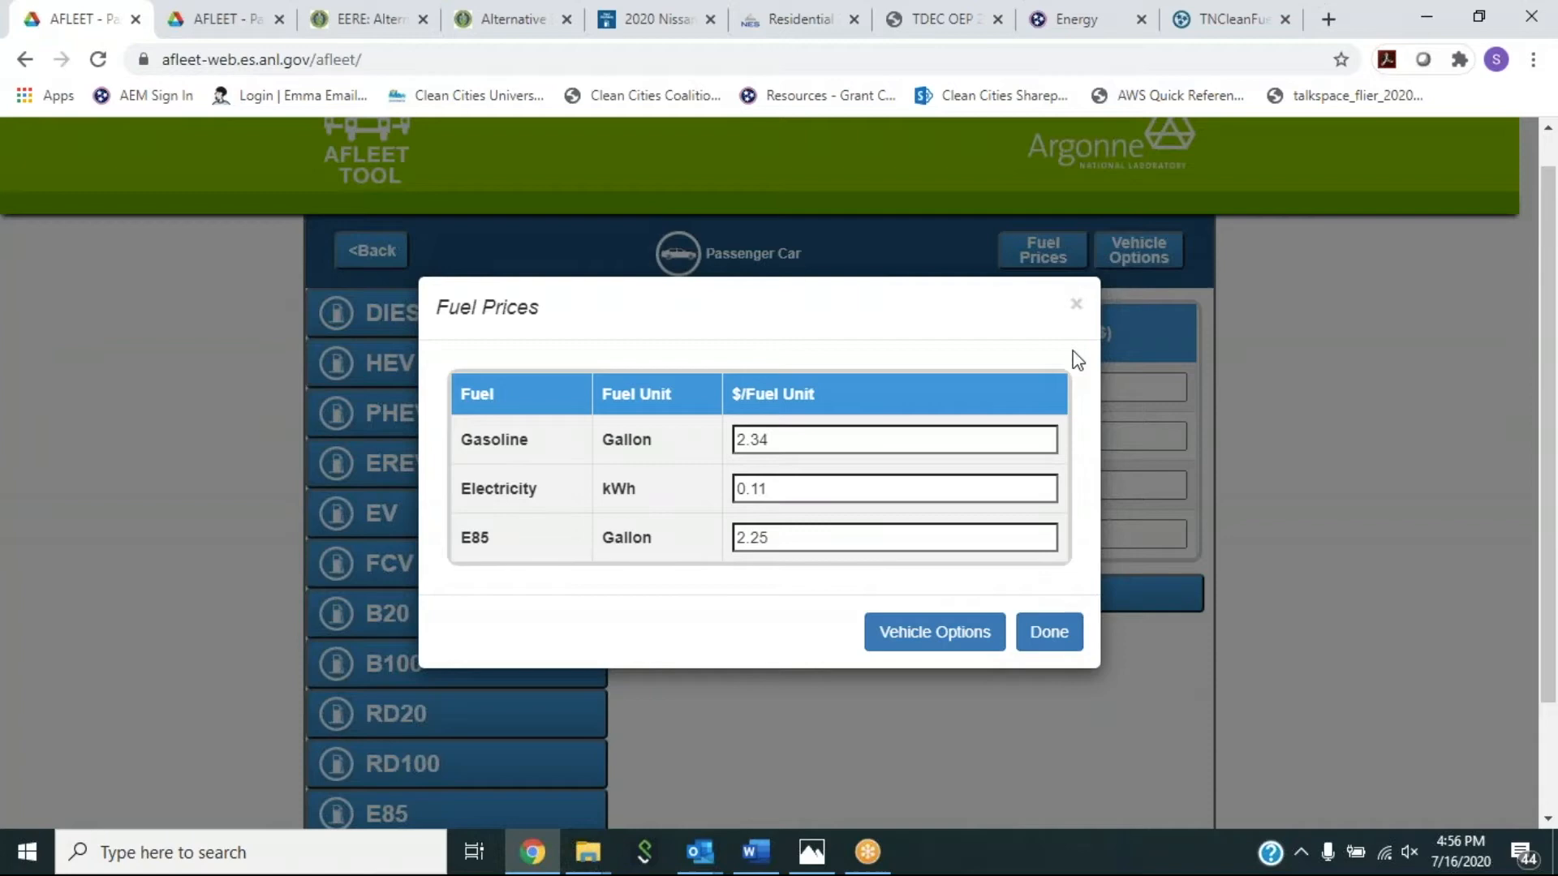
click(1077, 306)
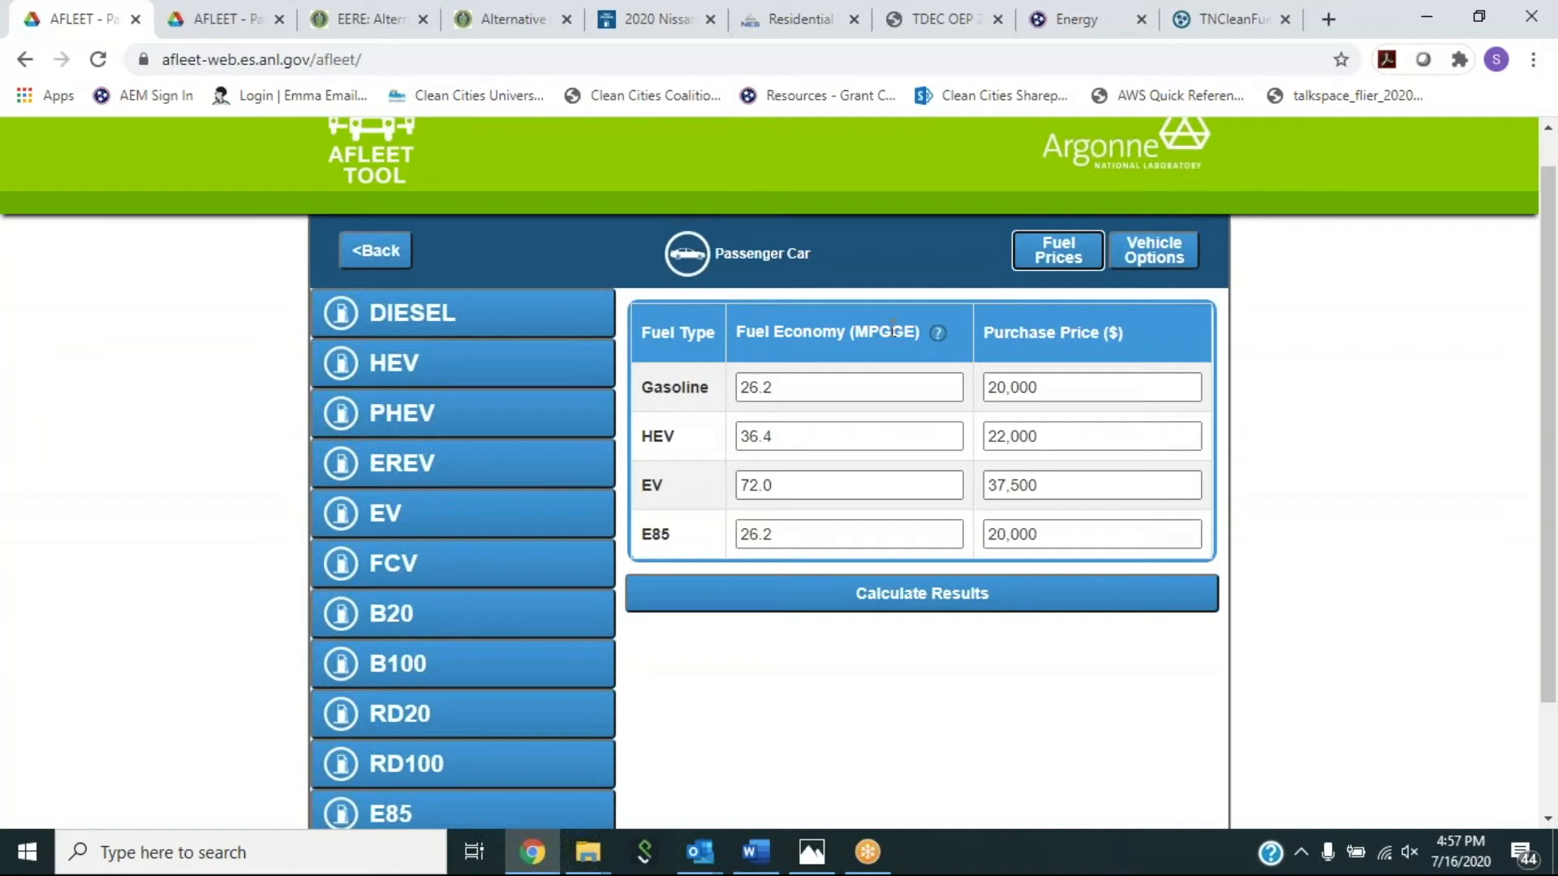
mouse_move(940, 334)
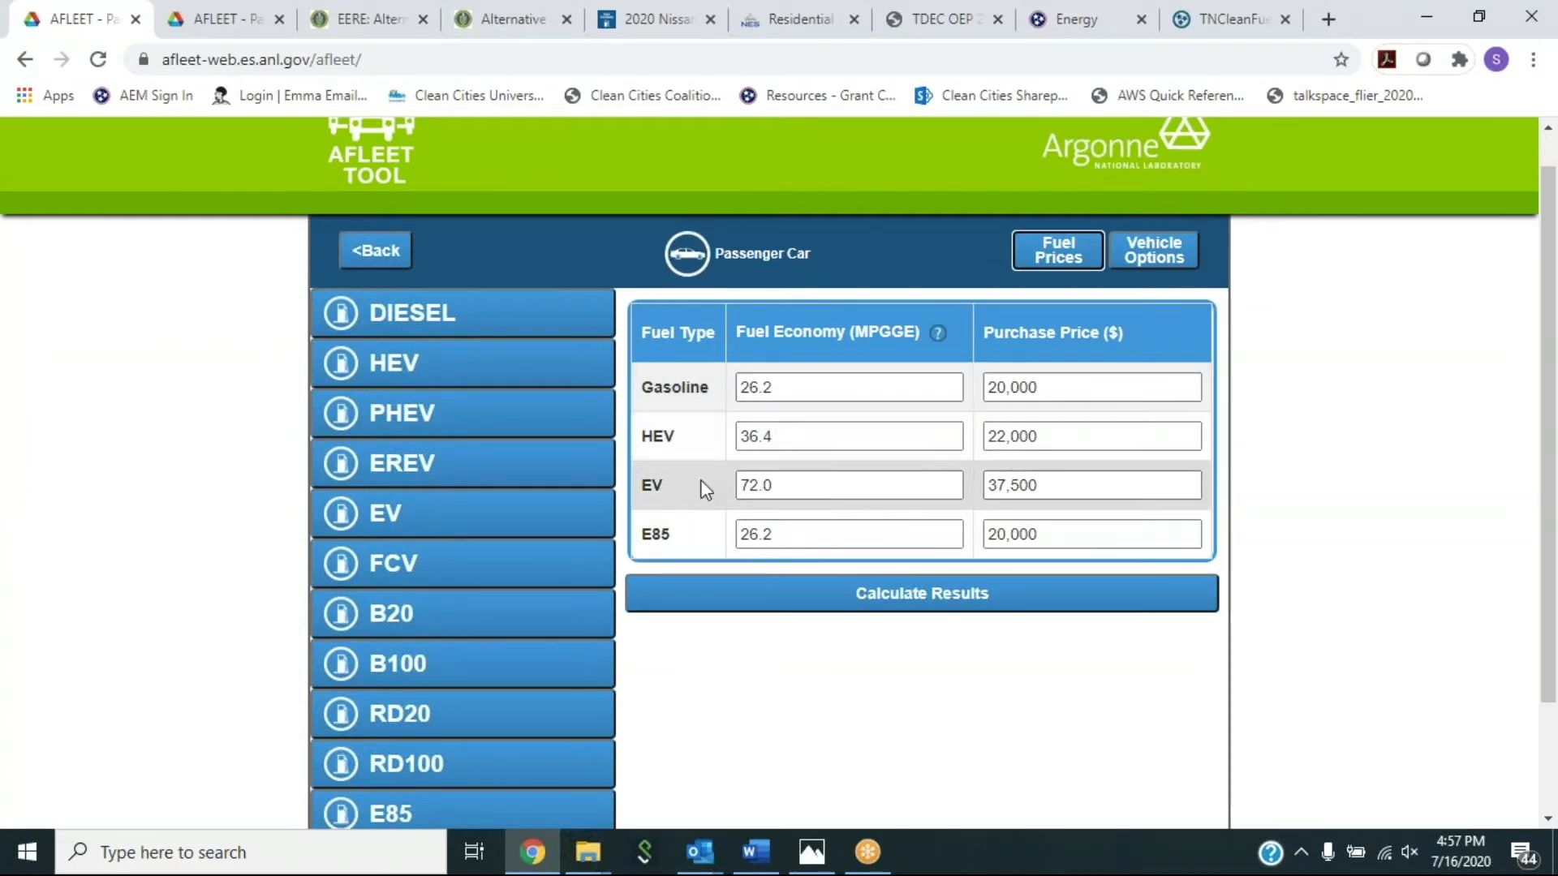
click(767, 487)
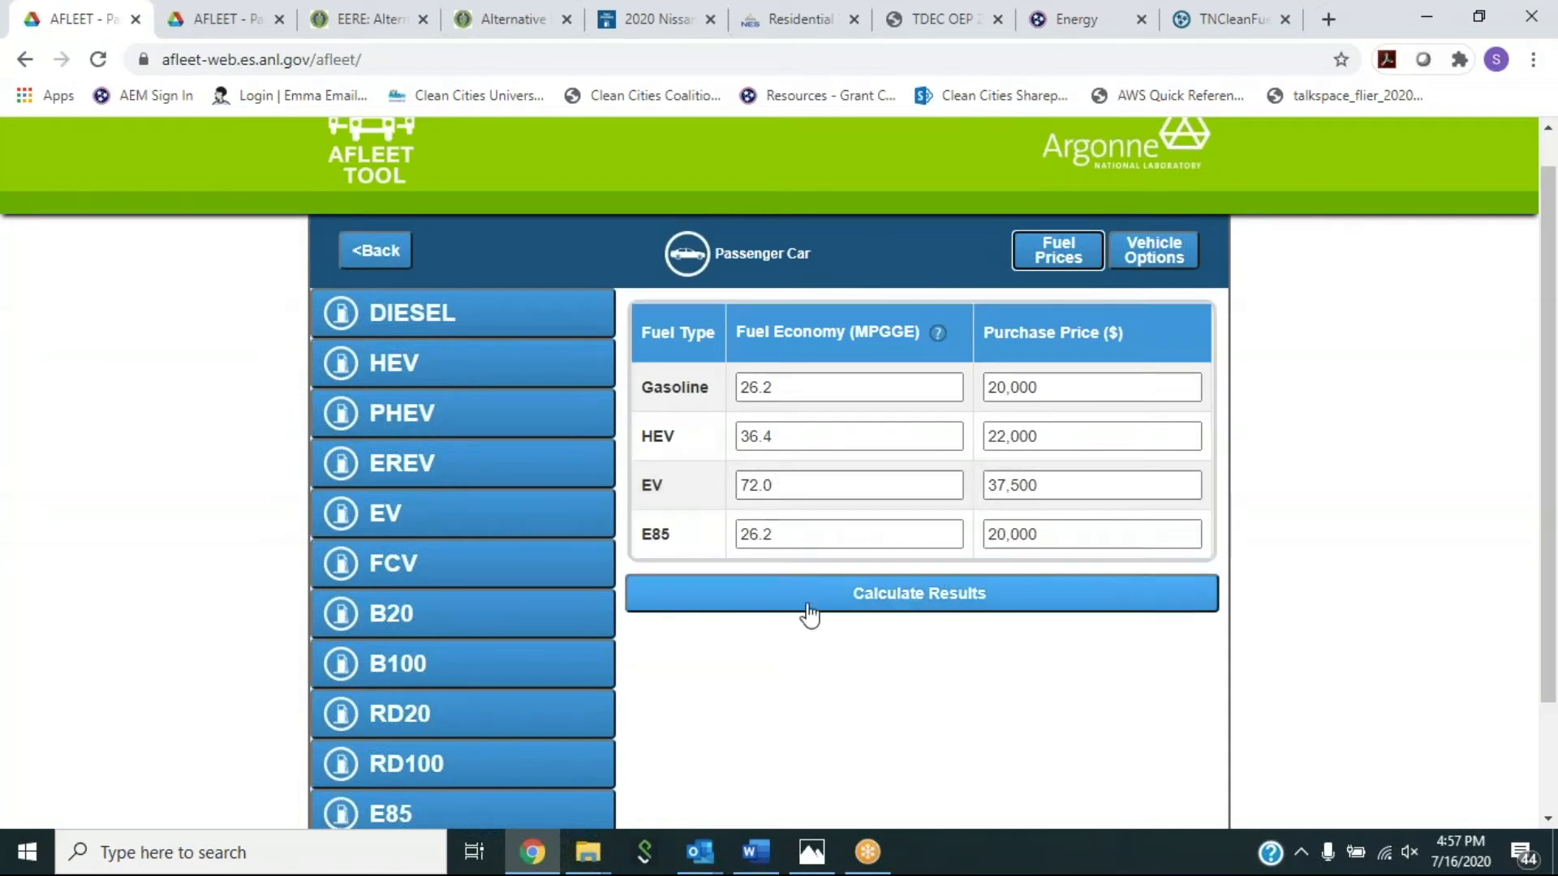
Calculate the comparison results, examine the Simple Payback chart and return to the passenger car inputs
click(961, 610)
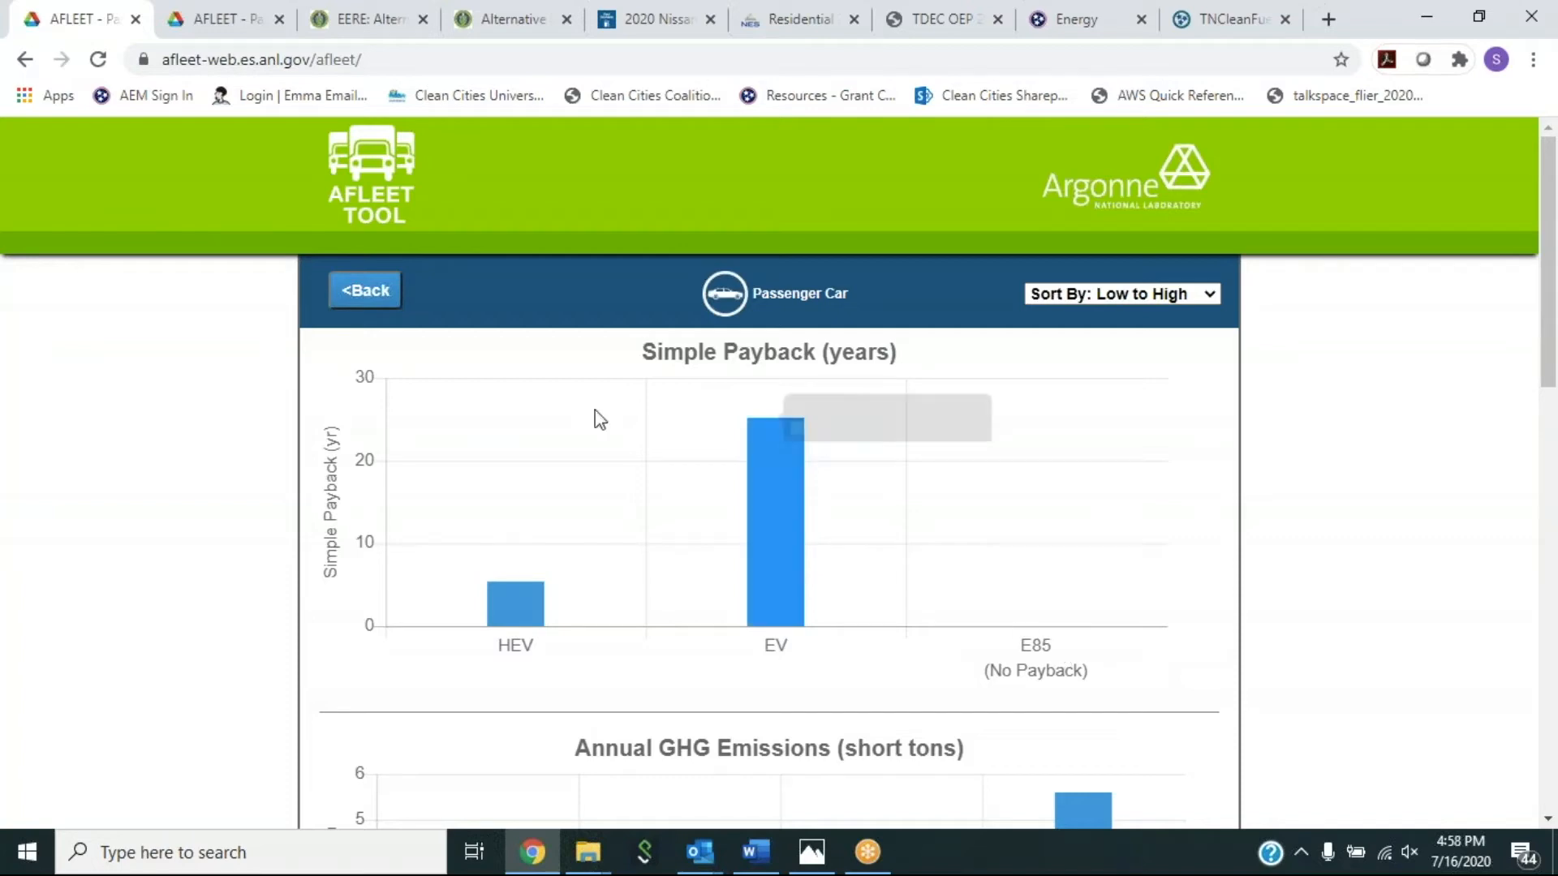
click(372, 300)
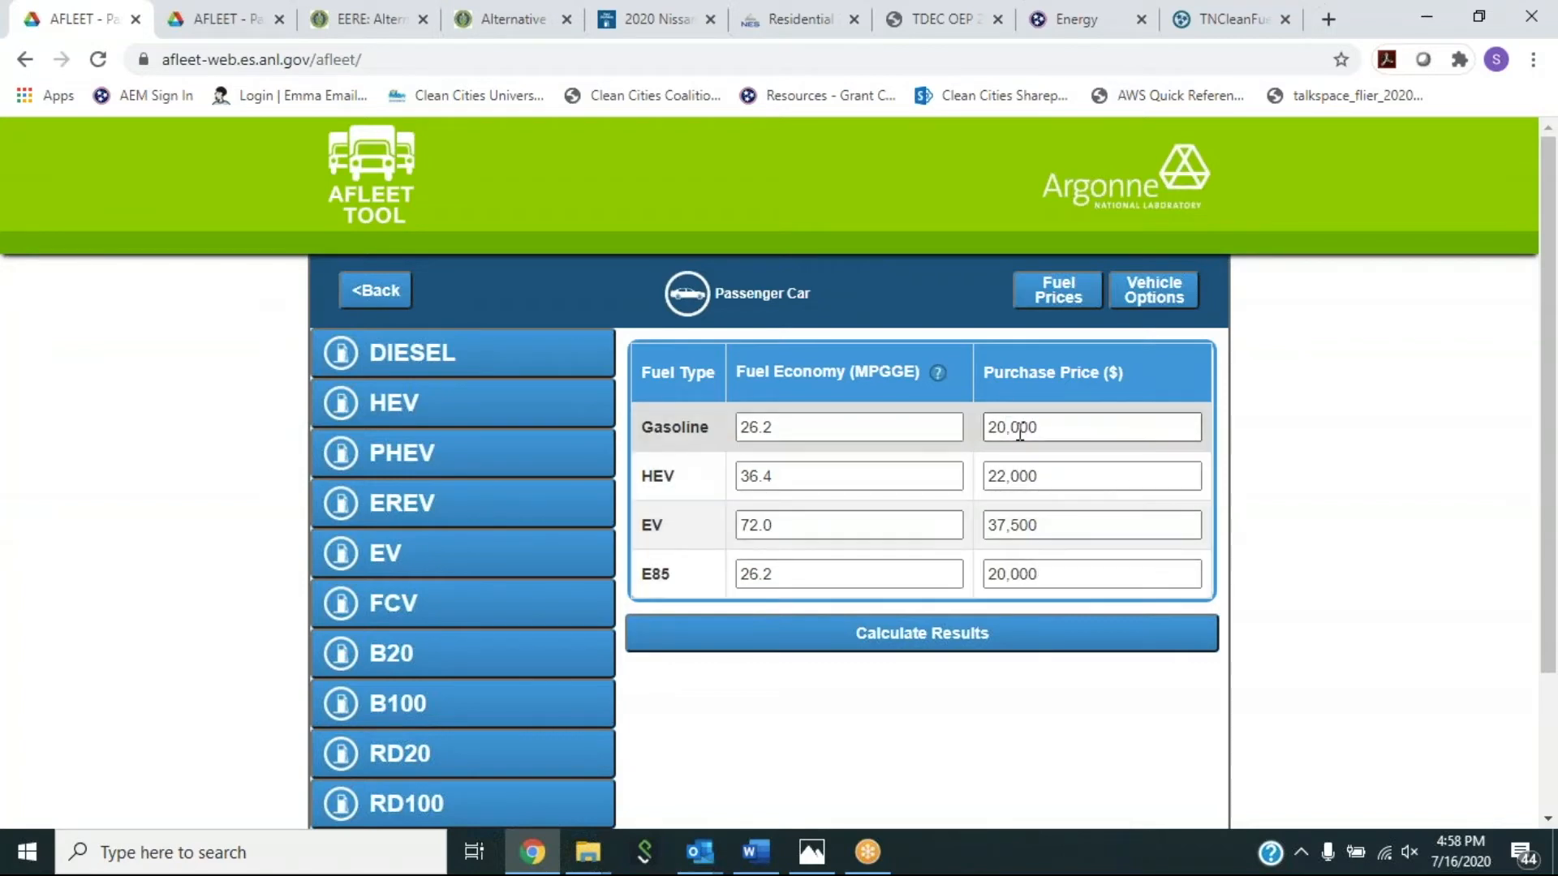
Calculate the passenger car results and examine the payback, annual GHG emissions, petroleum use and air pollutant charts
click(932, 643)
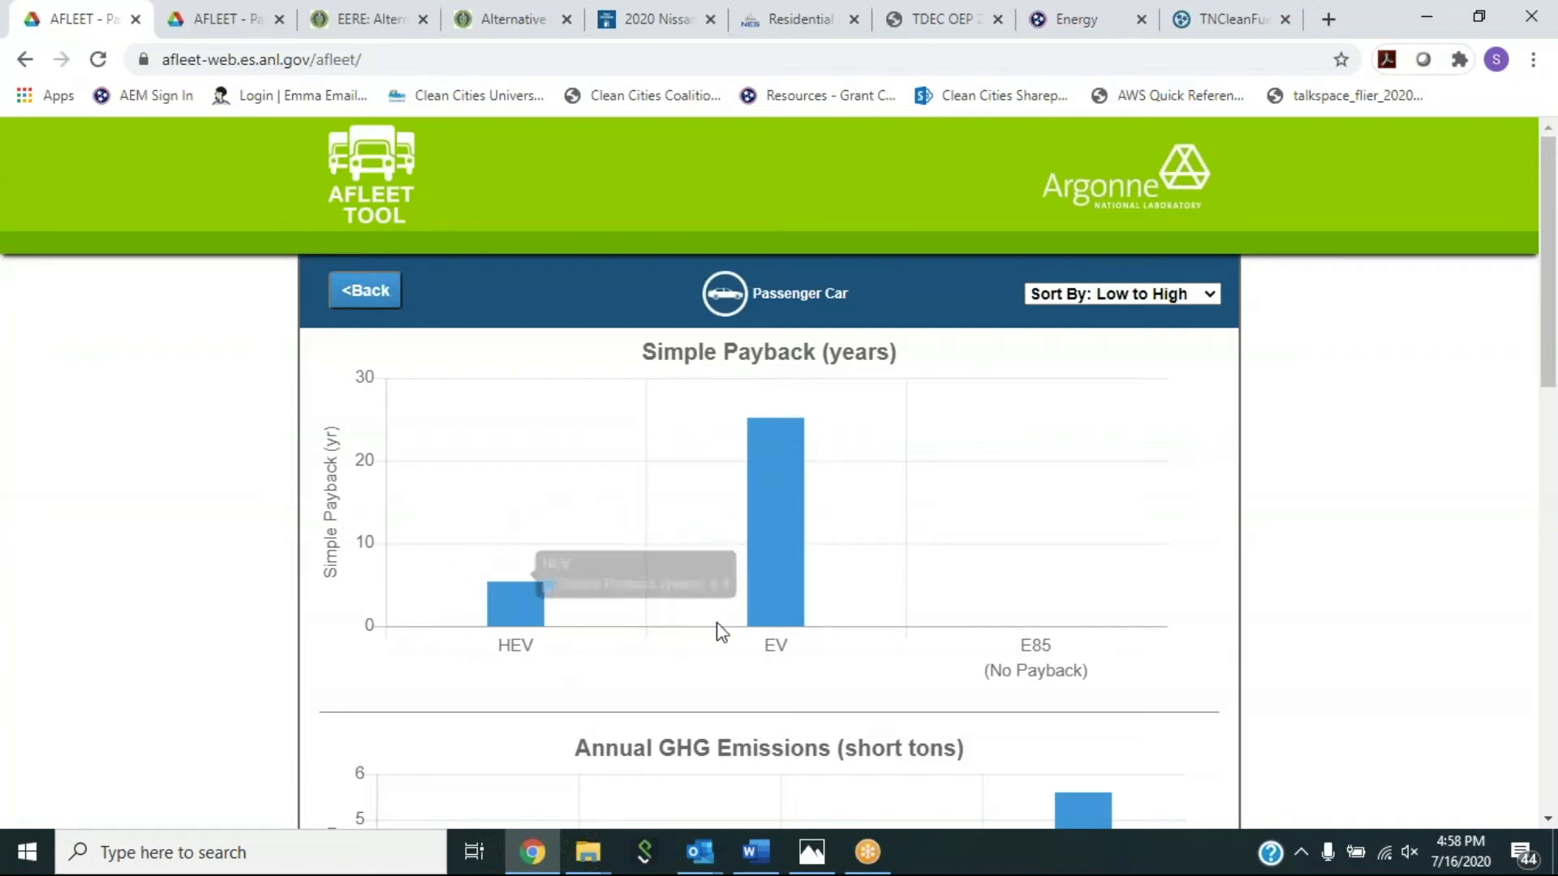
scroll(1331, 514, down, 5)
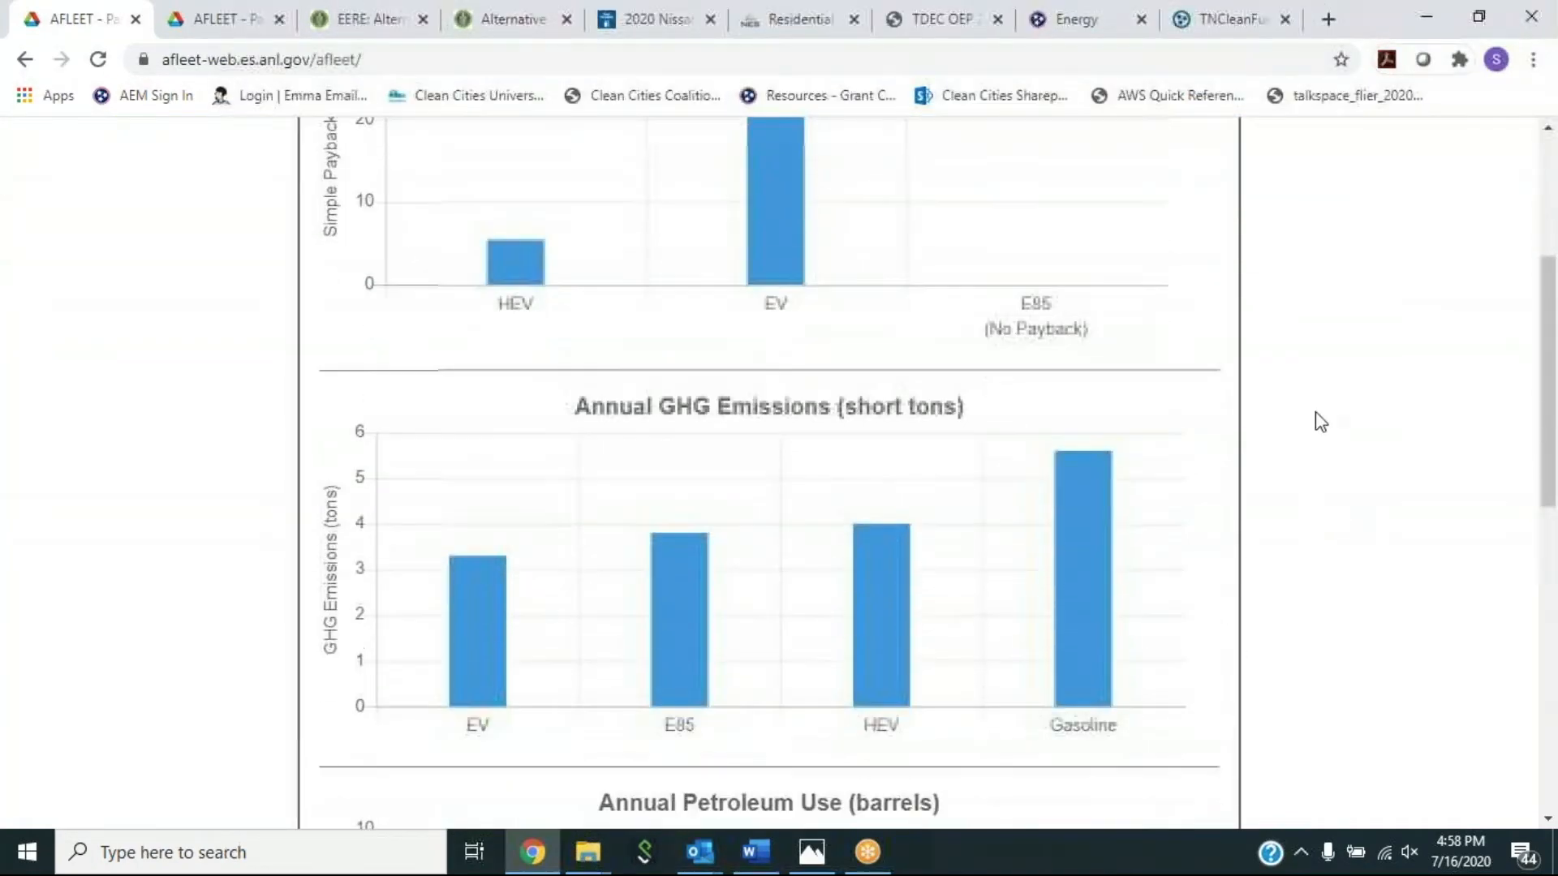
scroll(1312, 293, down, 1)
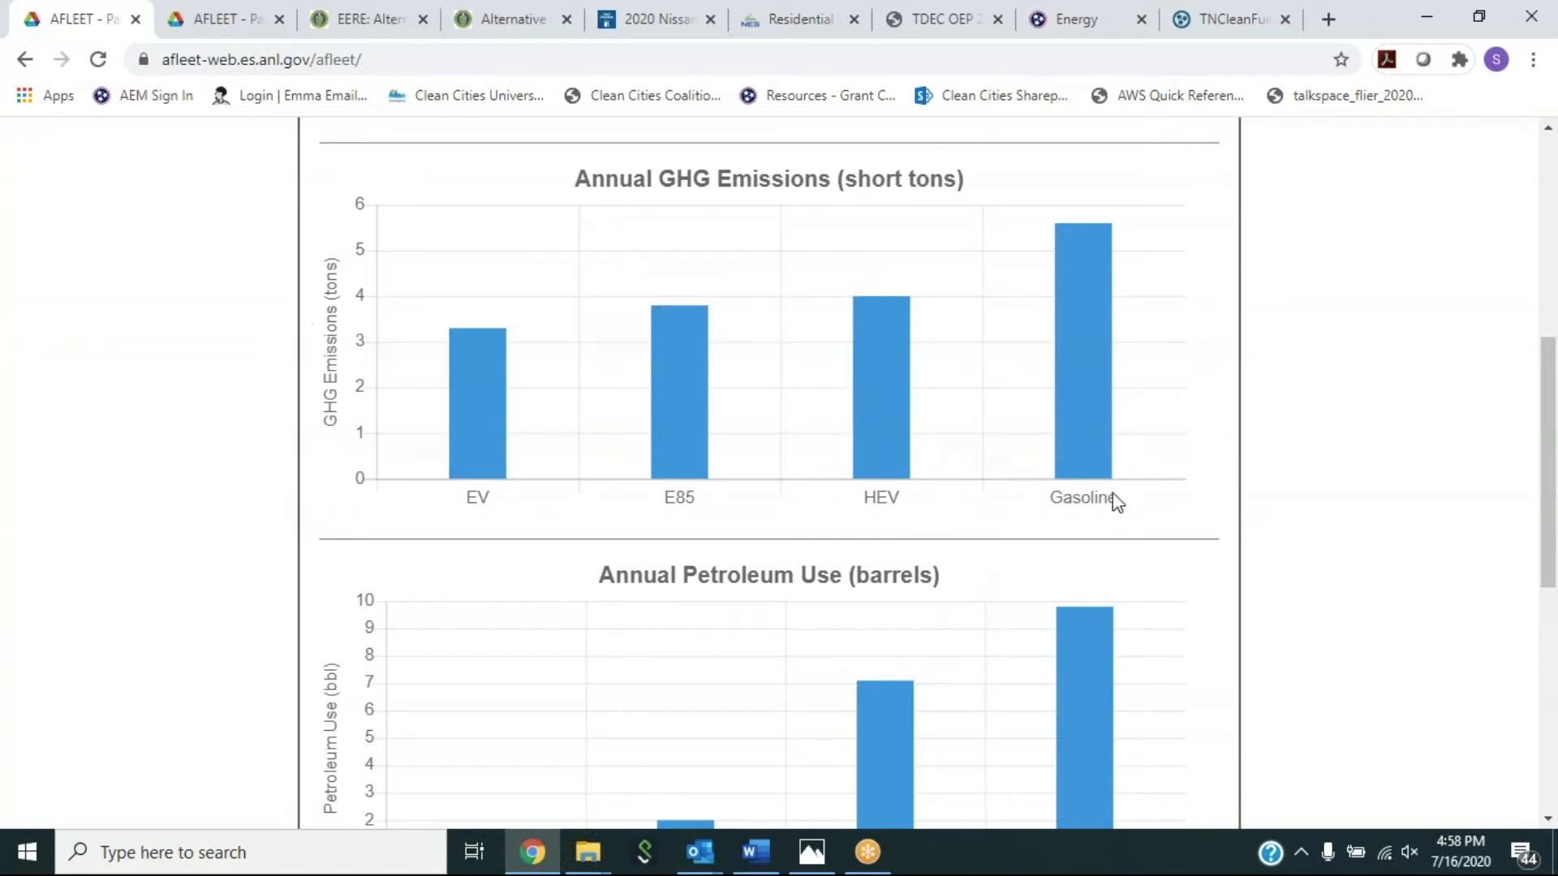
scroll(1124, 509, down, 4)
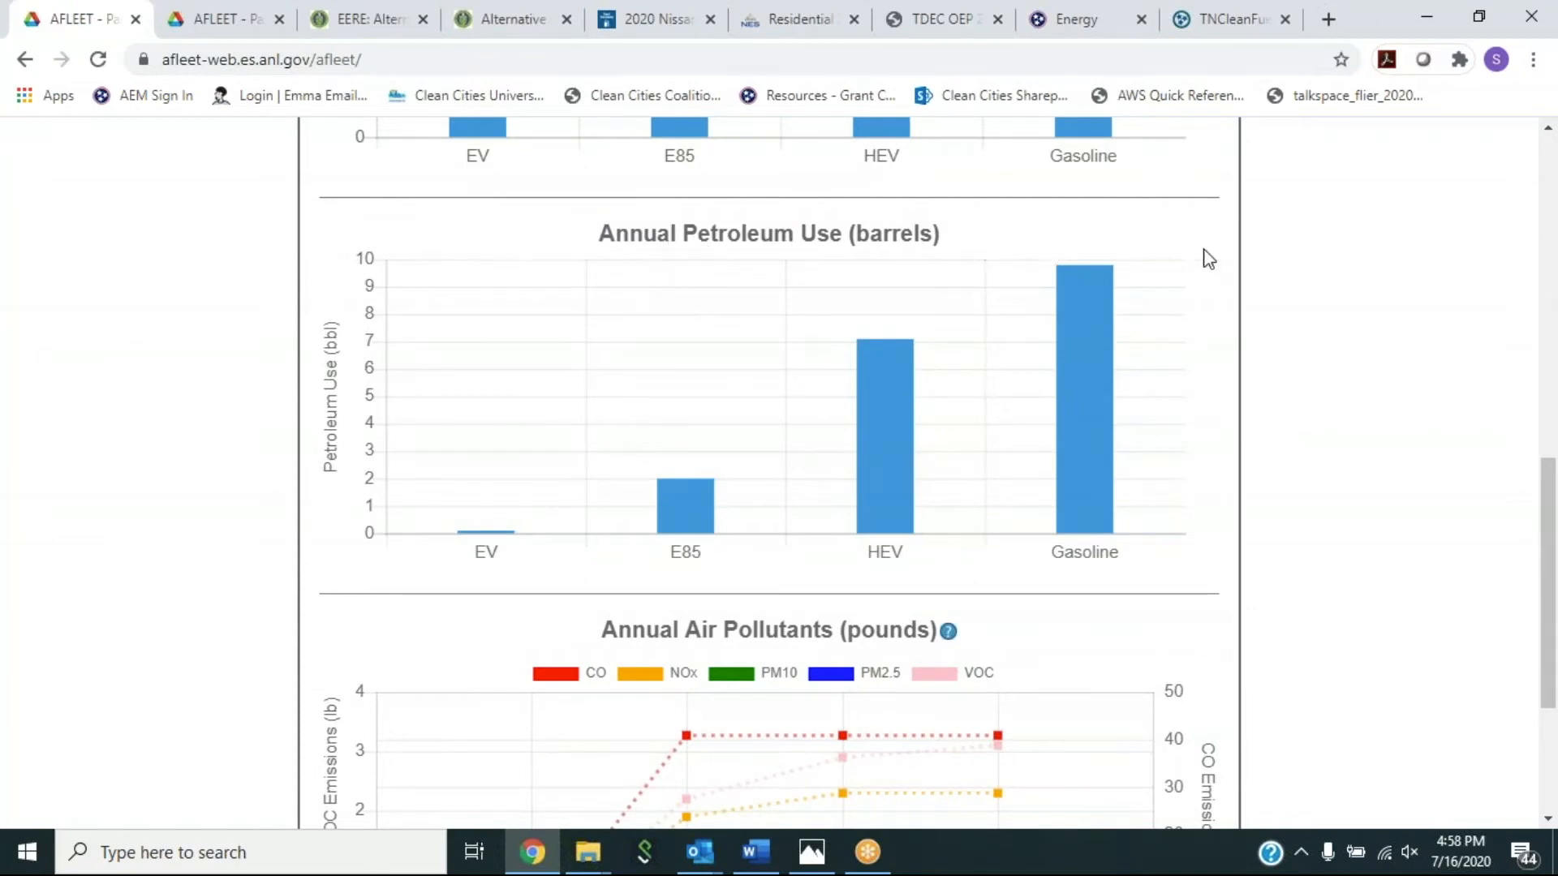
scroll(1371, 275, down, 3)
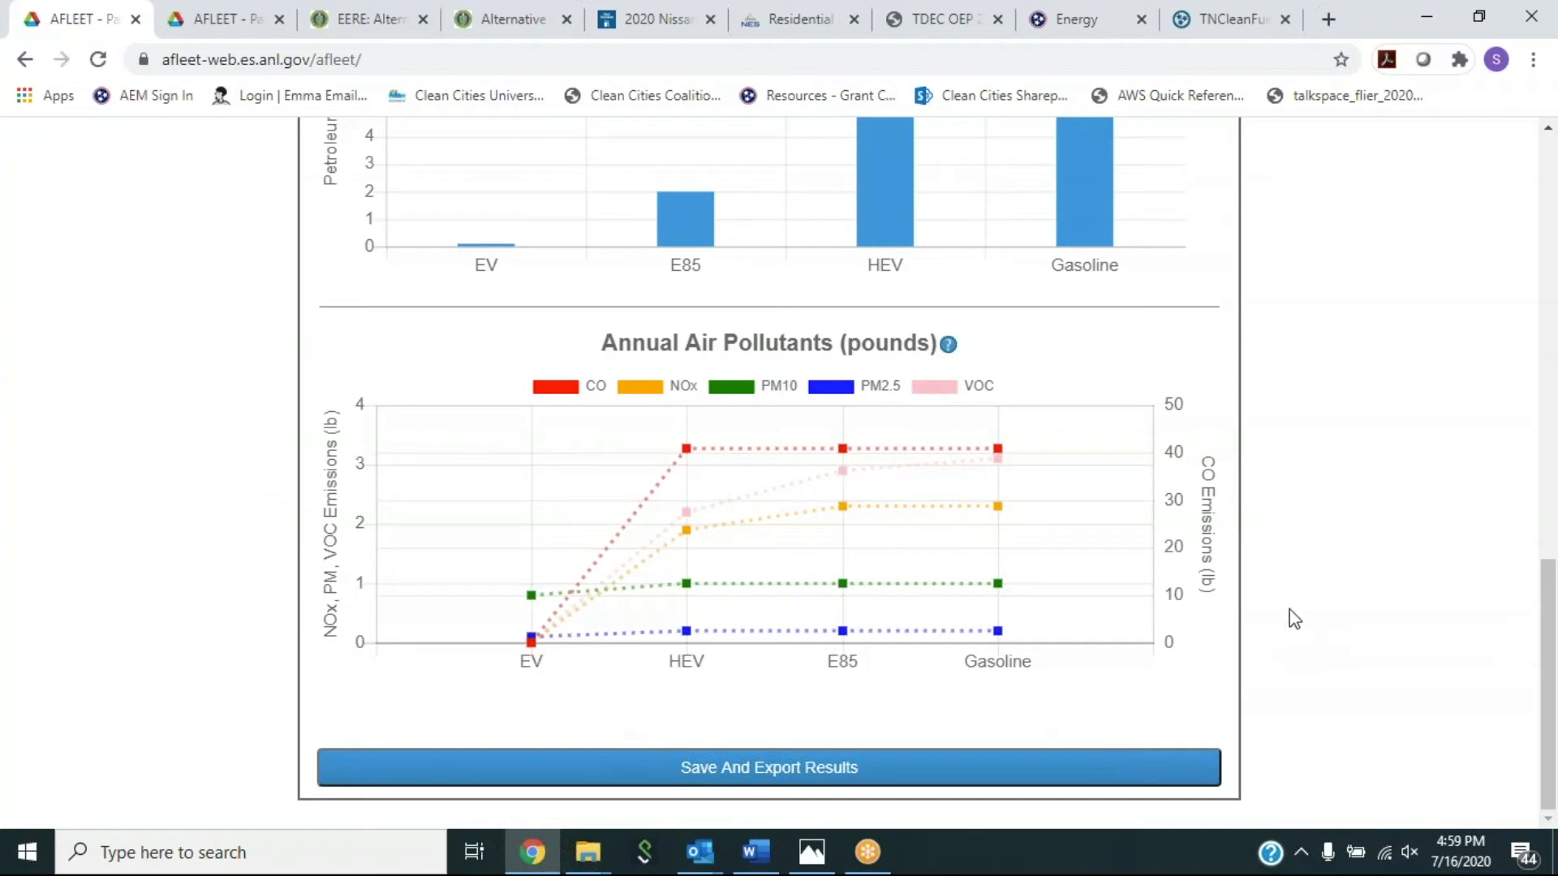
scroll(1310, 600, up, 10)
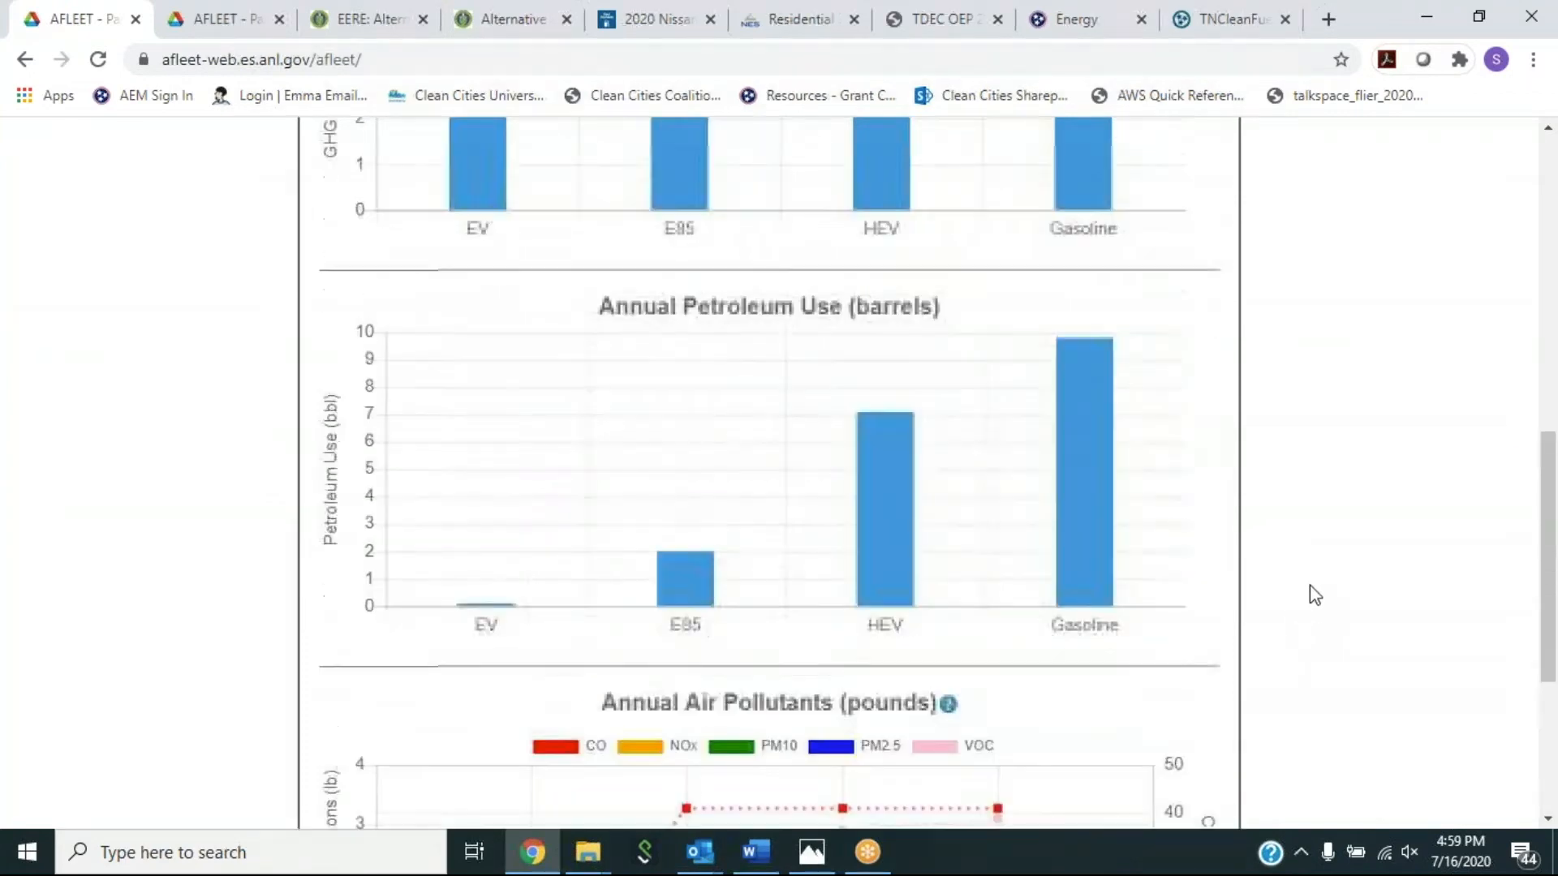
scroll(1310, 584, down, 6)
scroll(1316, 586, down, 5)
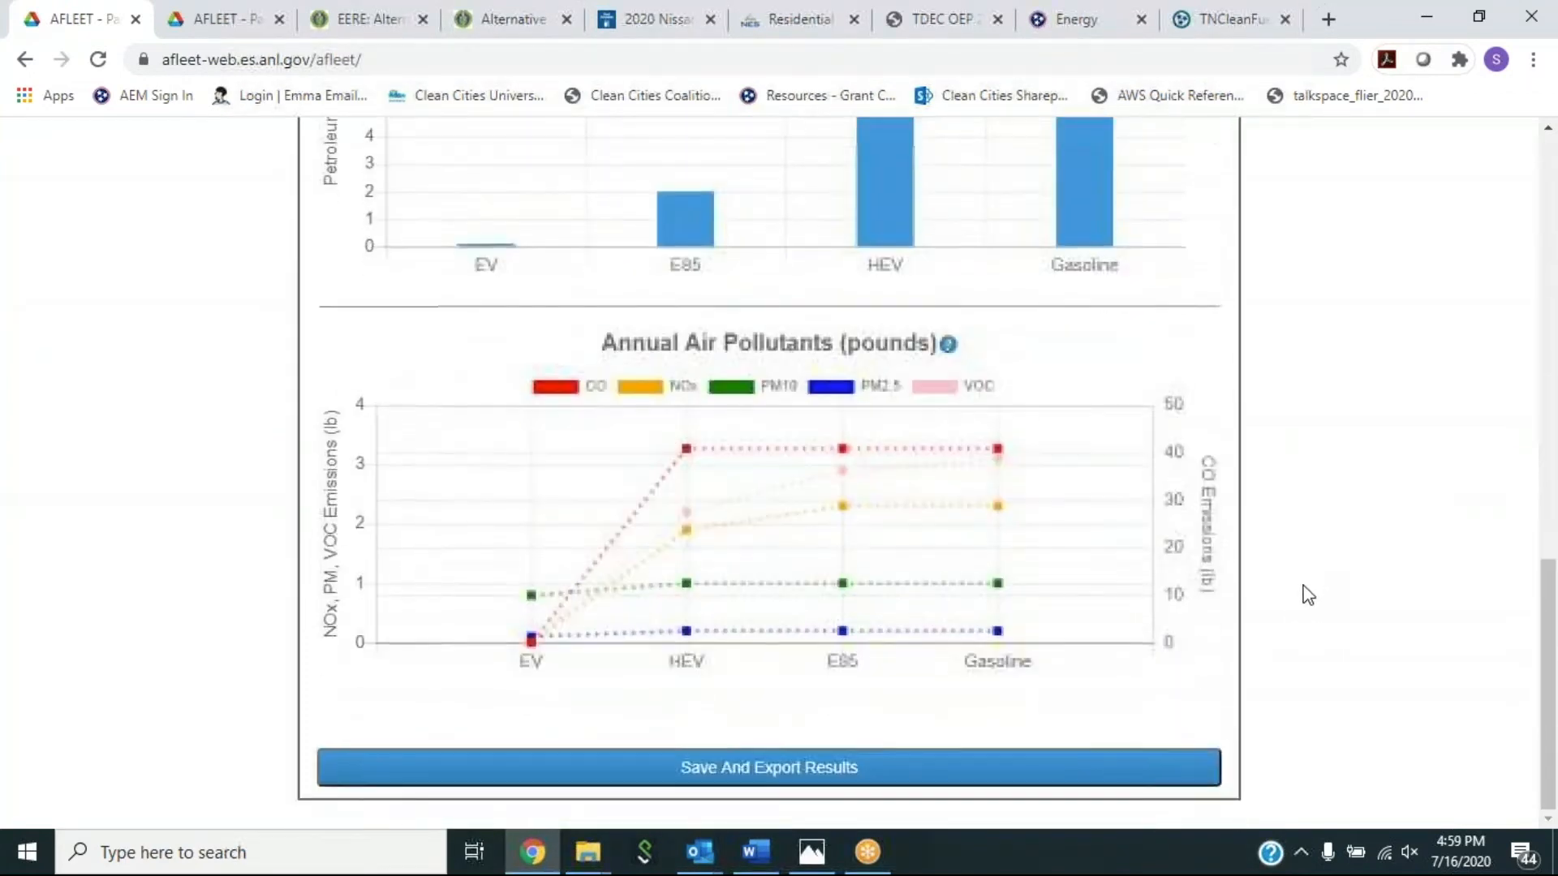
Name the project Project 1 and export its results to a spreadsheet
click(863, 771)
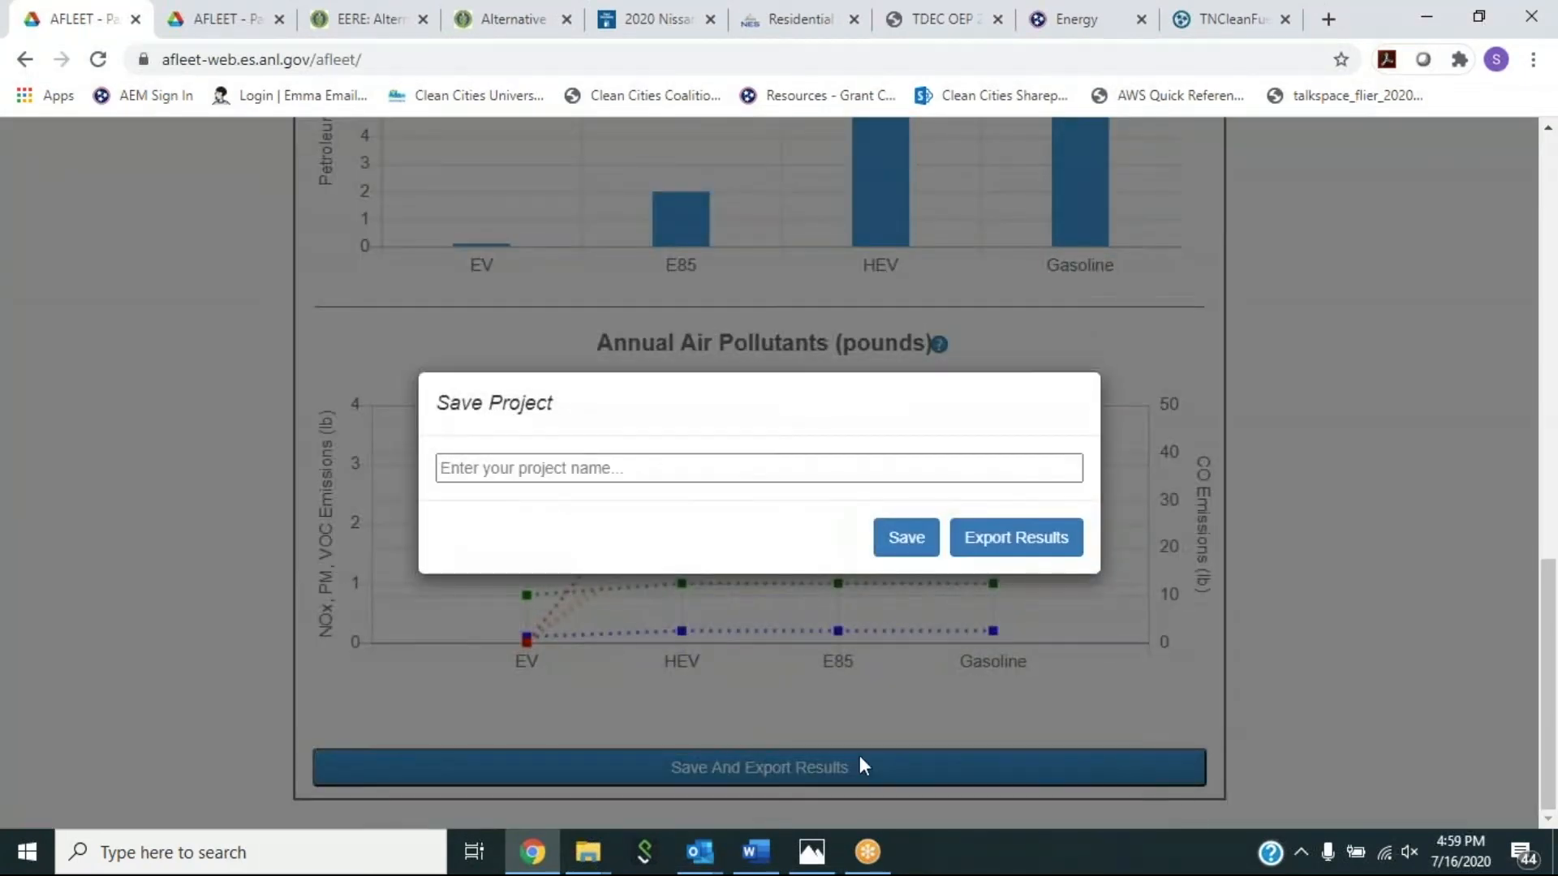
click(659, 469)
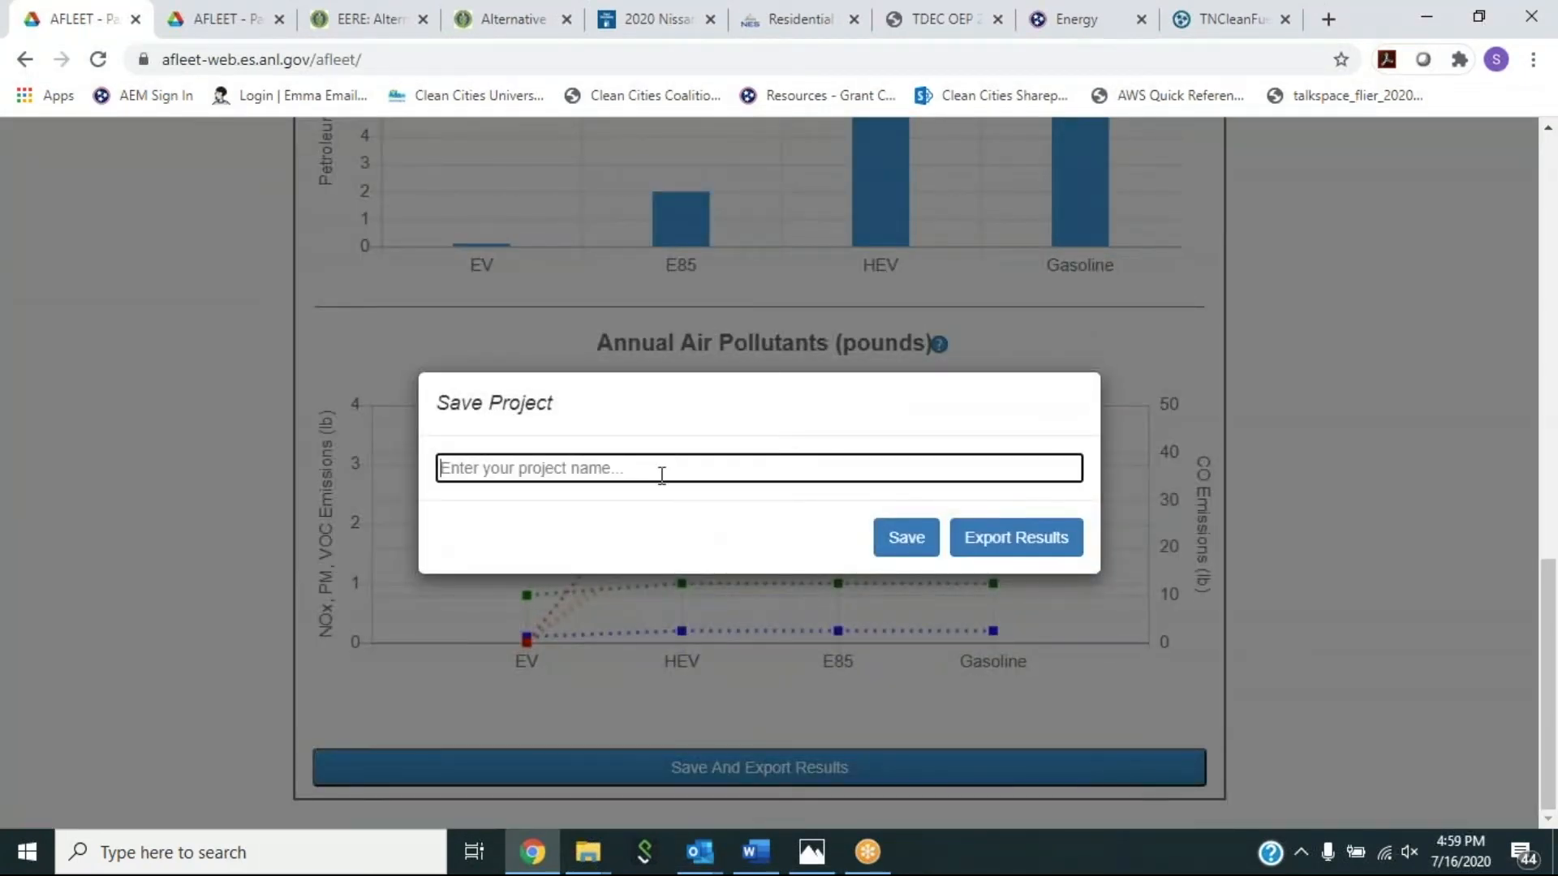
text(Project 1)
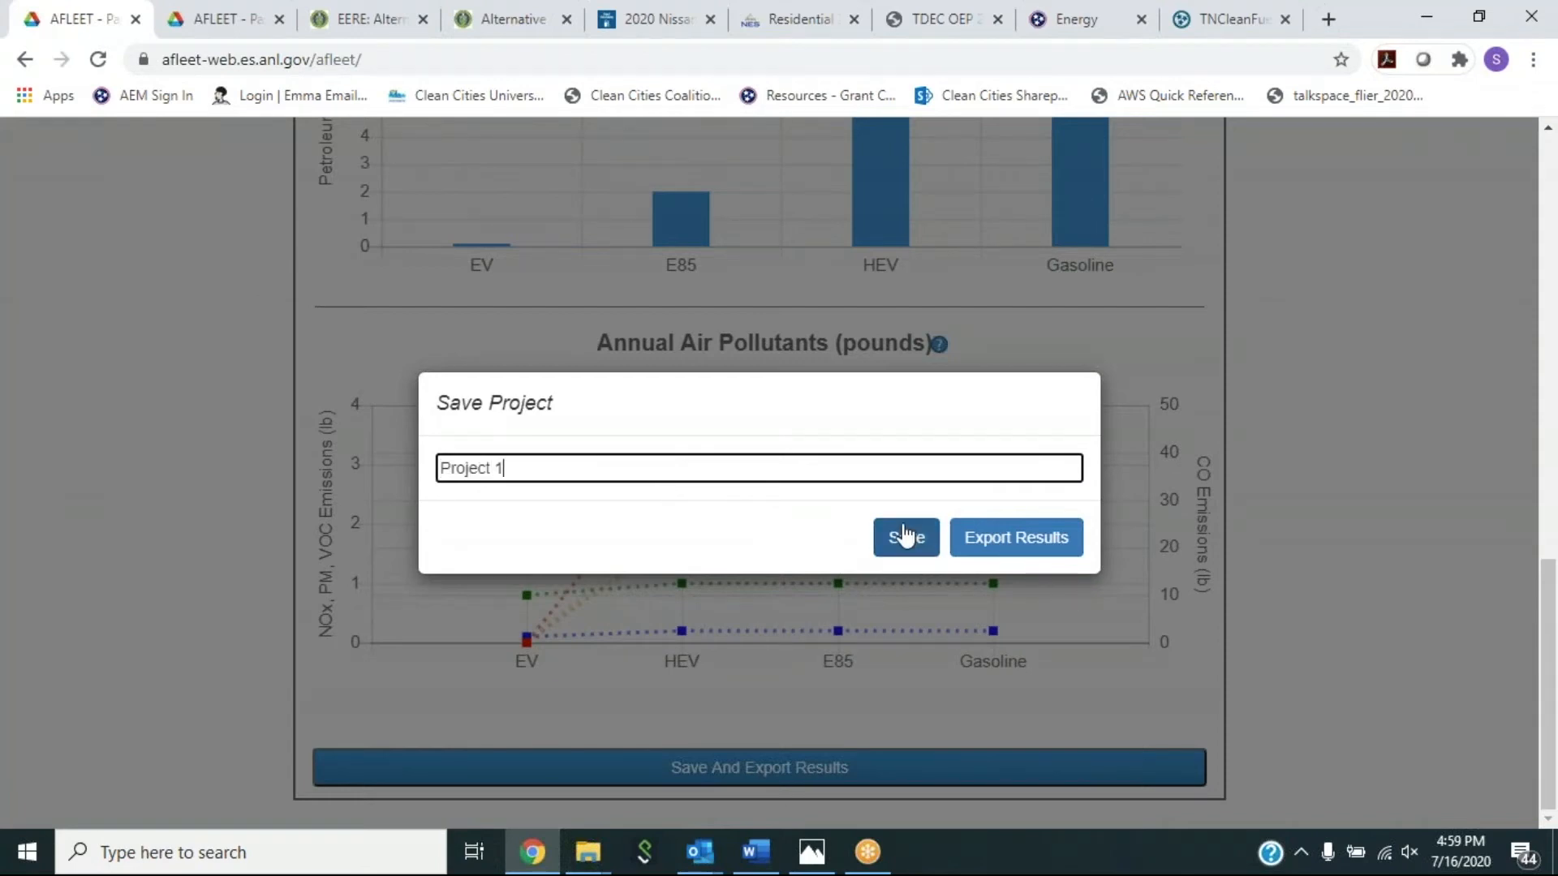
click(1015, 545)
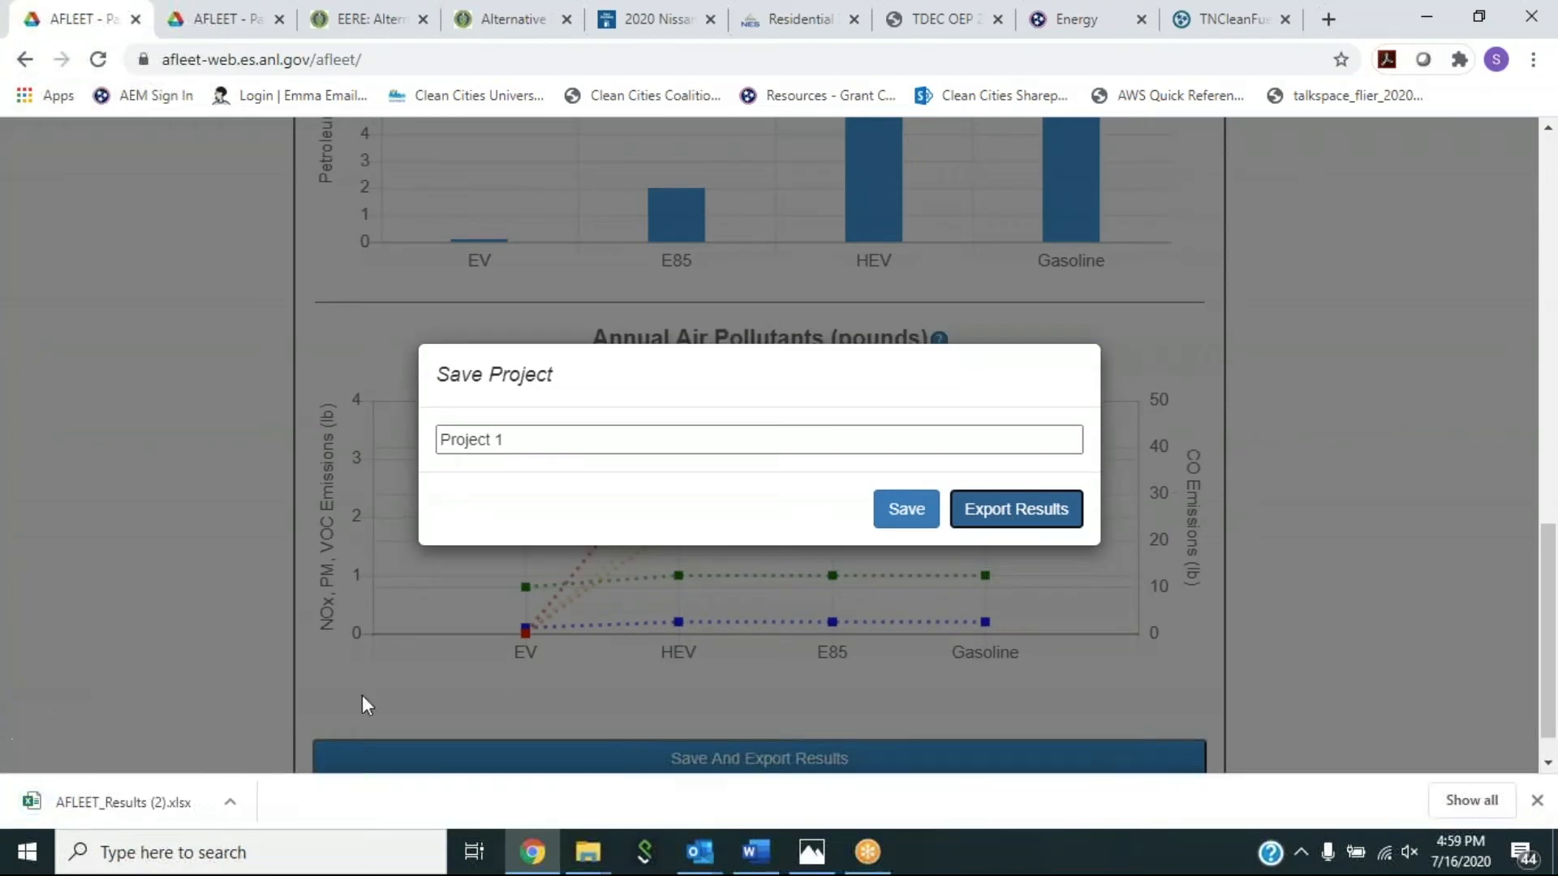
Open the exported AFLEET results workbook in Excel and review its Fuels, Fuel Prices and Vehicle Options sheets
click(139, 808)
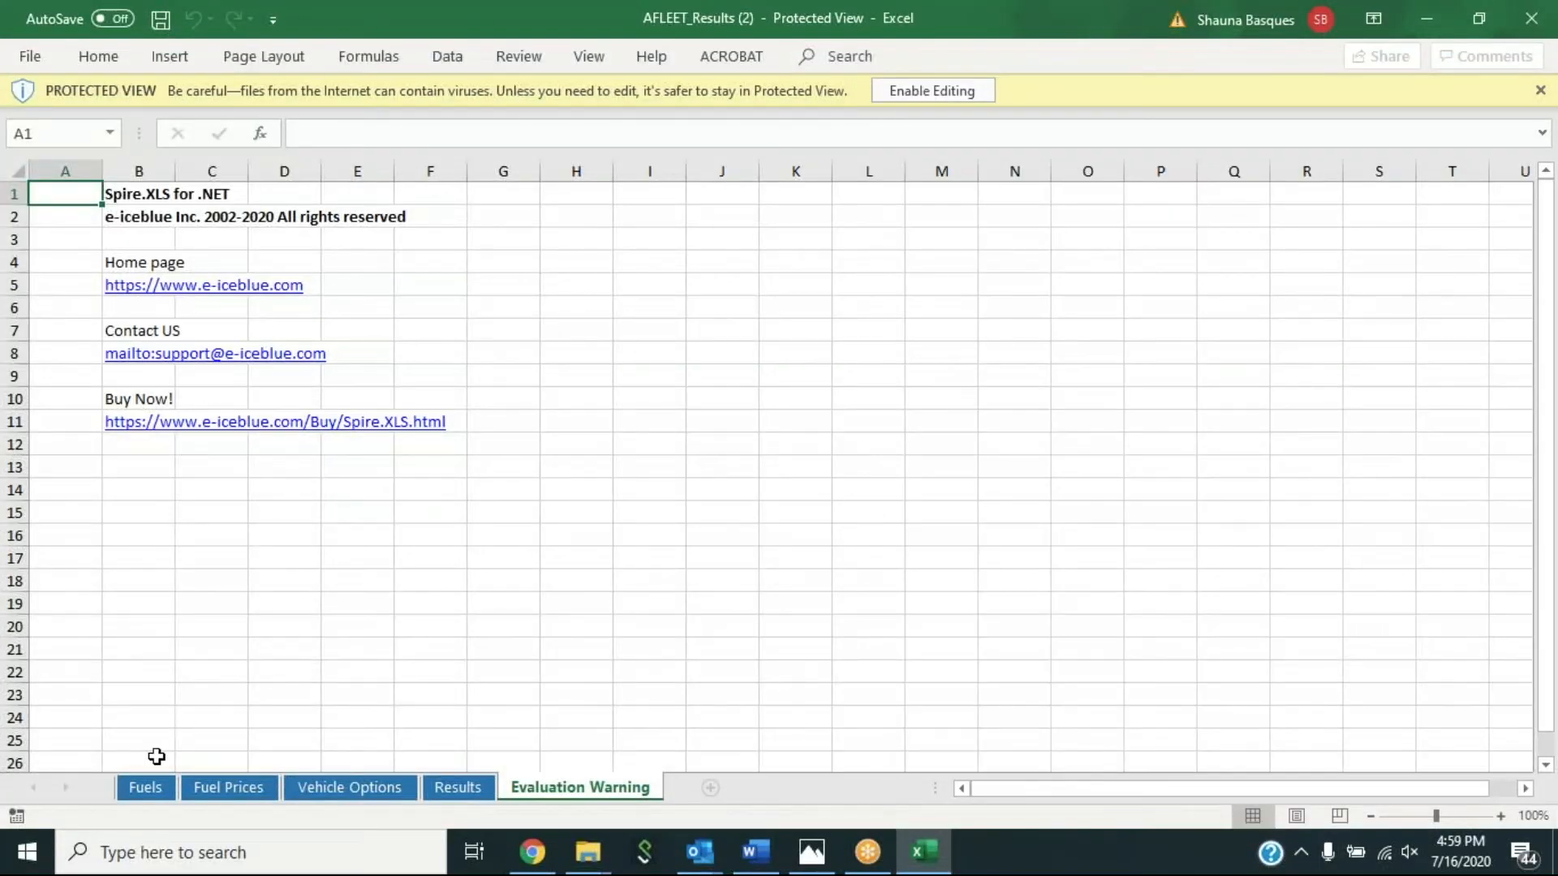
click(146, 801)
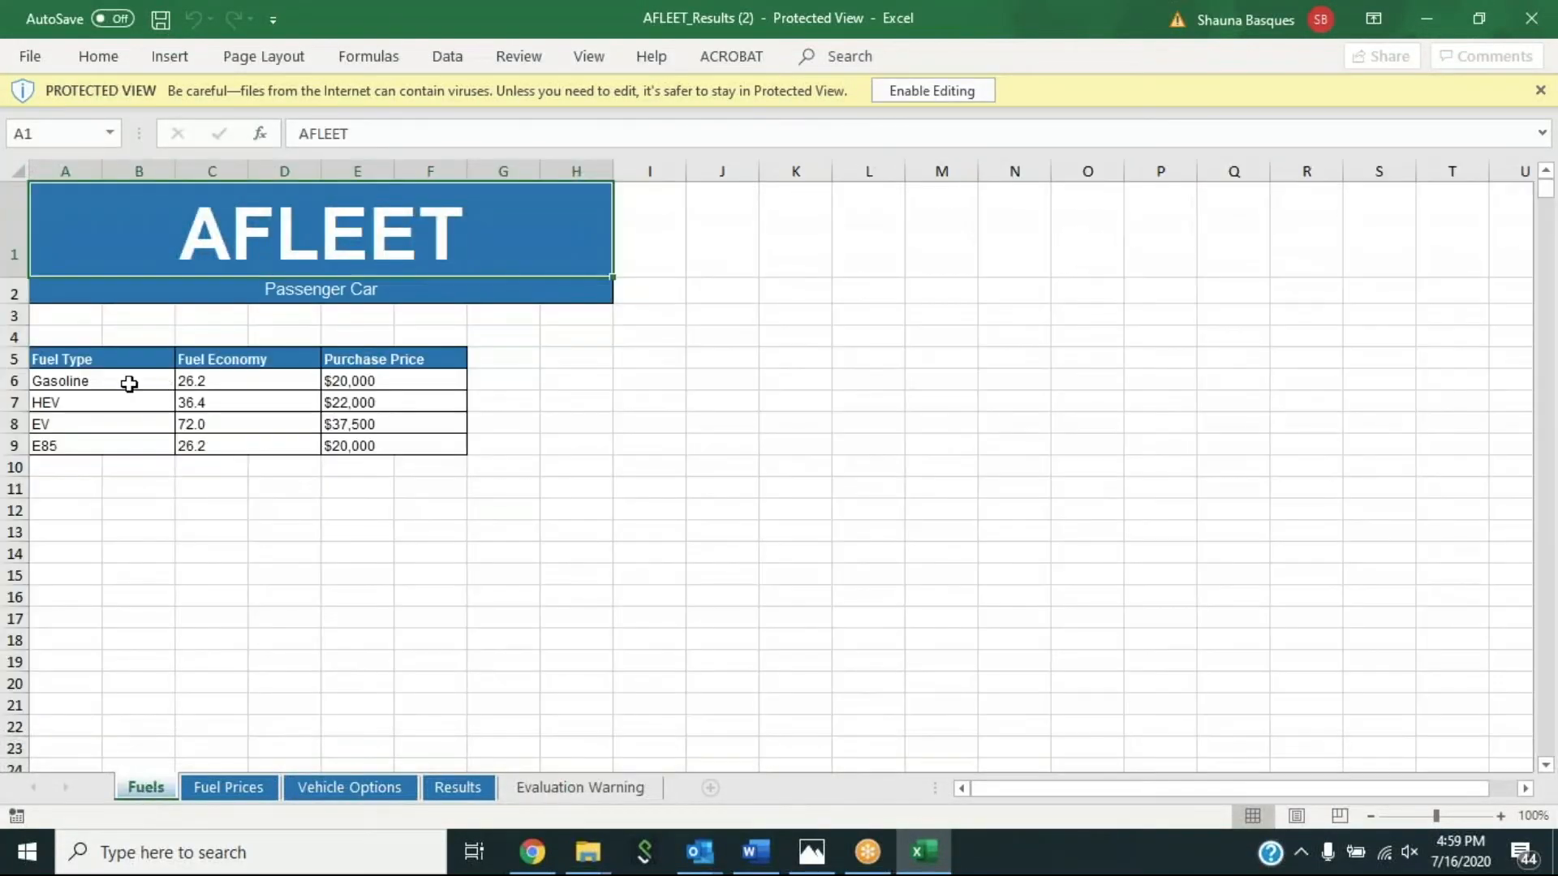
click(244, 787)
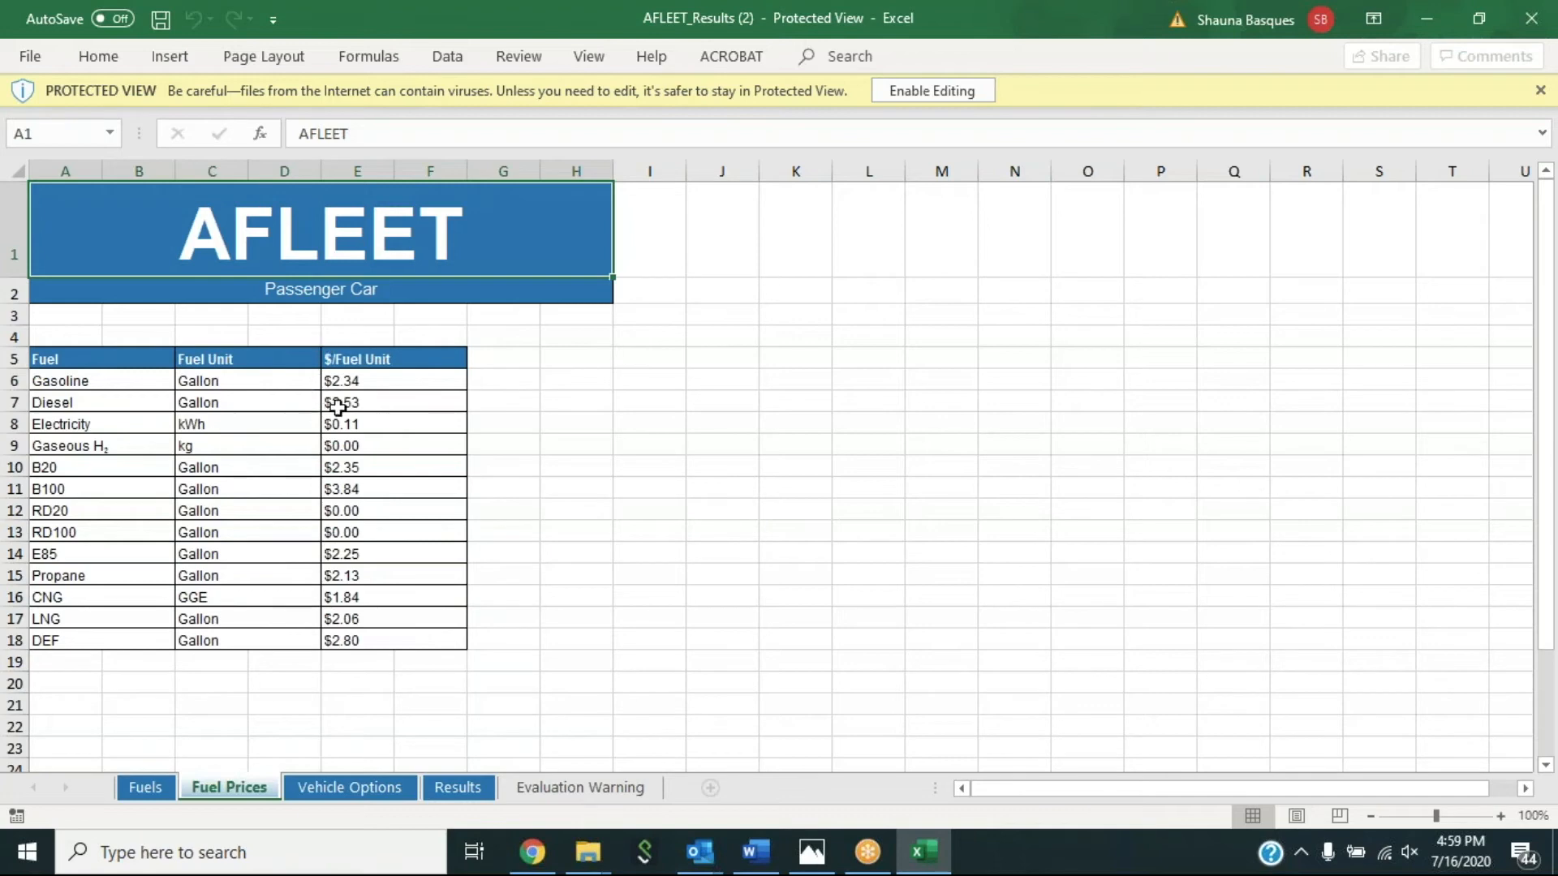
click(351, 789)
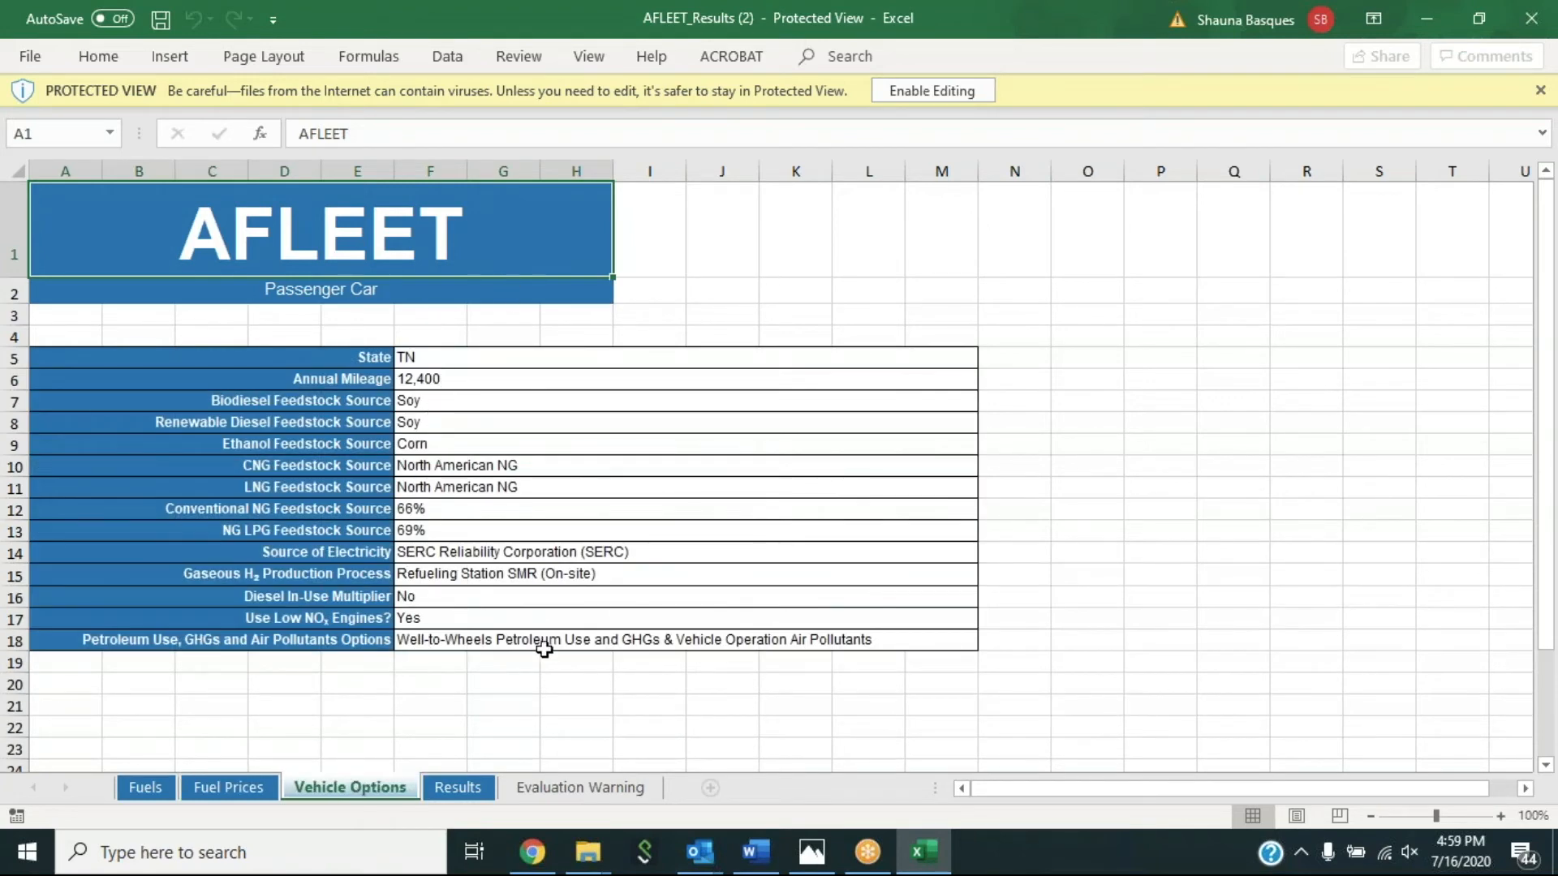
Review the Results sheet's charts and tables for simple payback, GHG emissions, petroleum use and air pollutants
click(469, 789)
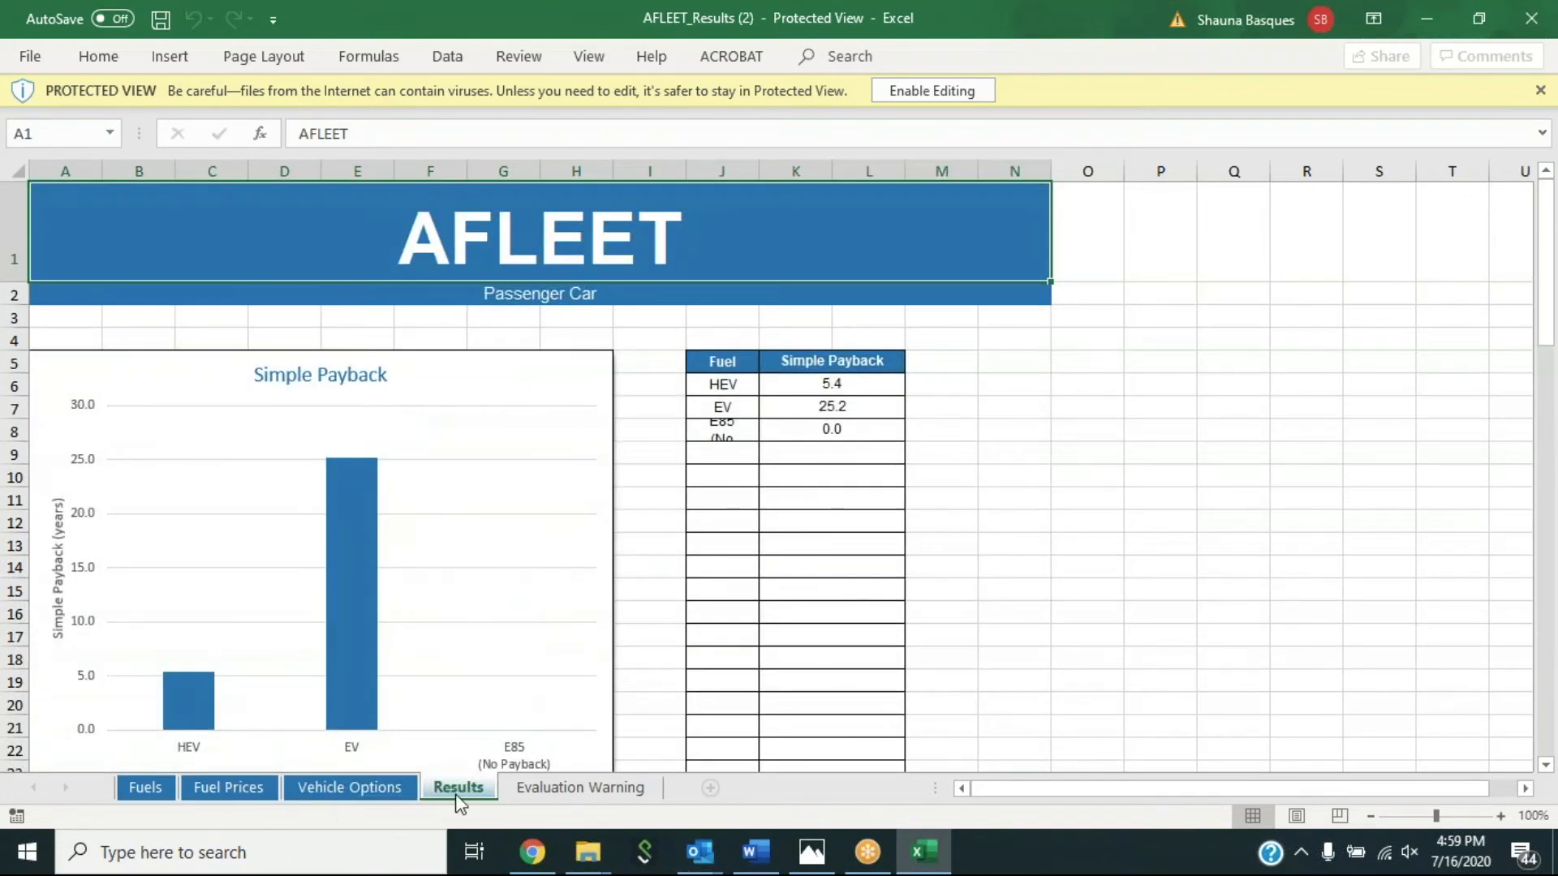
scroll(732, 464, down, 1)
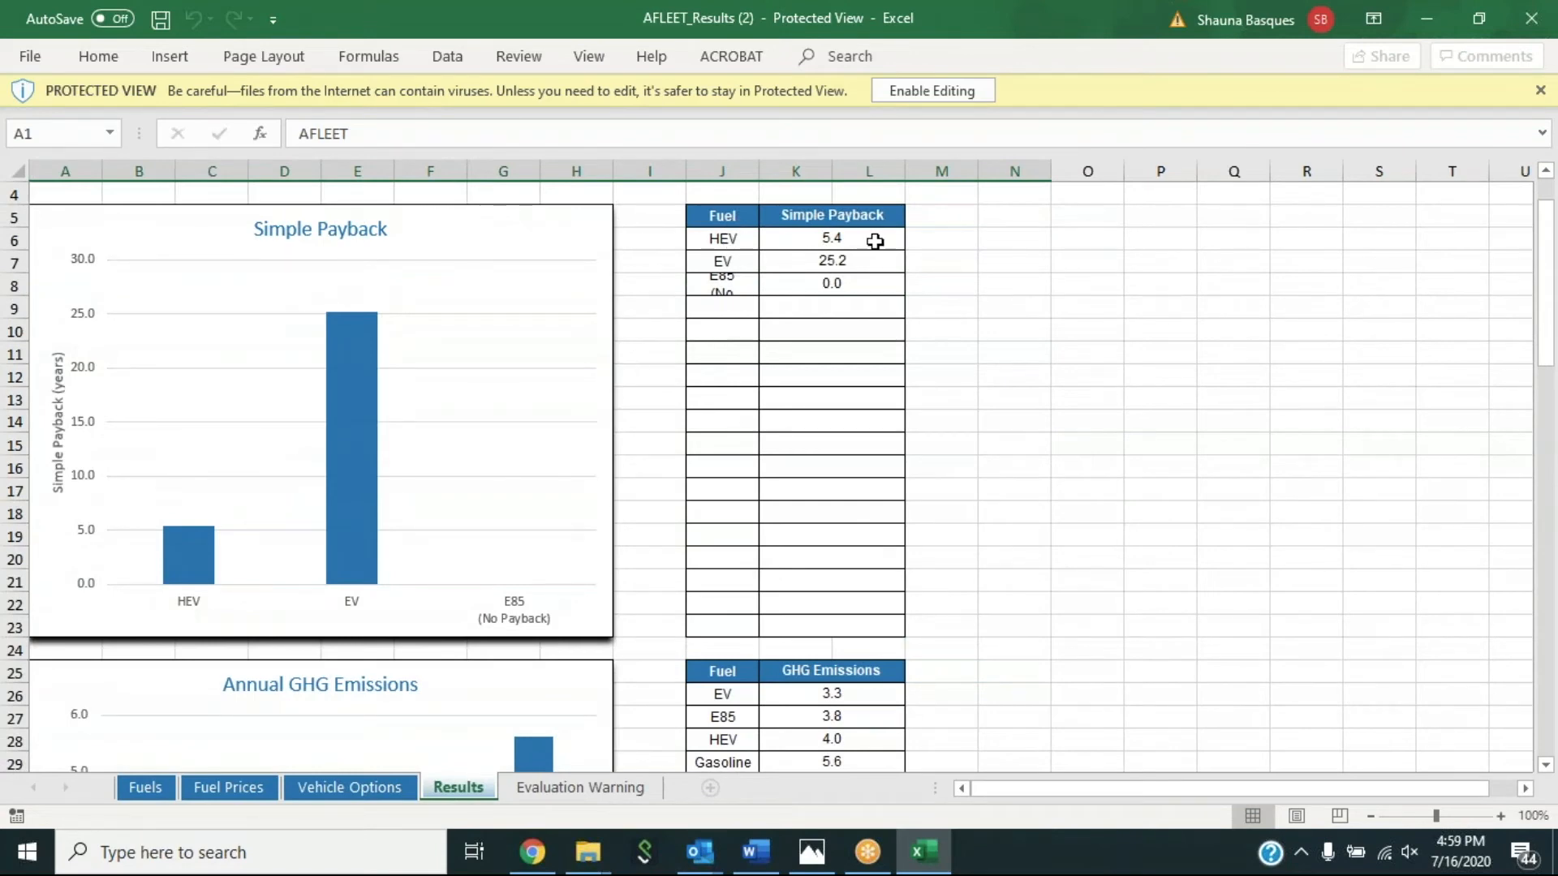
scroll(925, 300, down, 4)
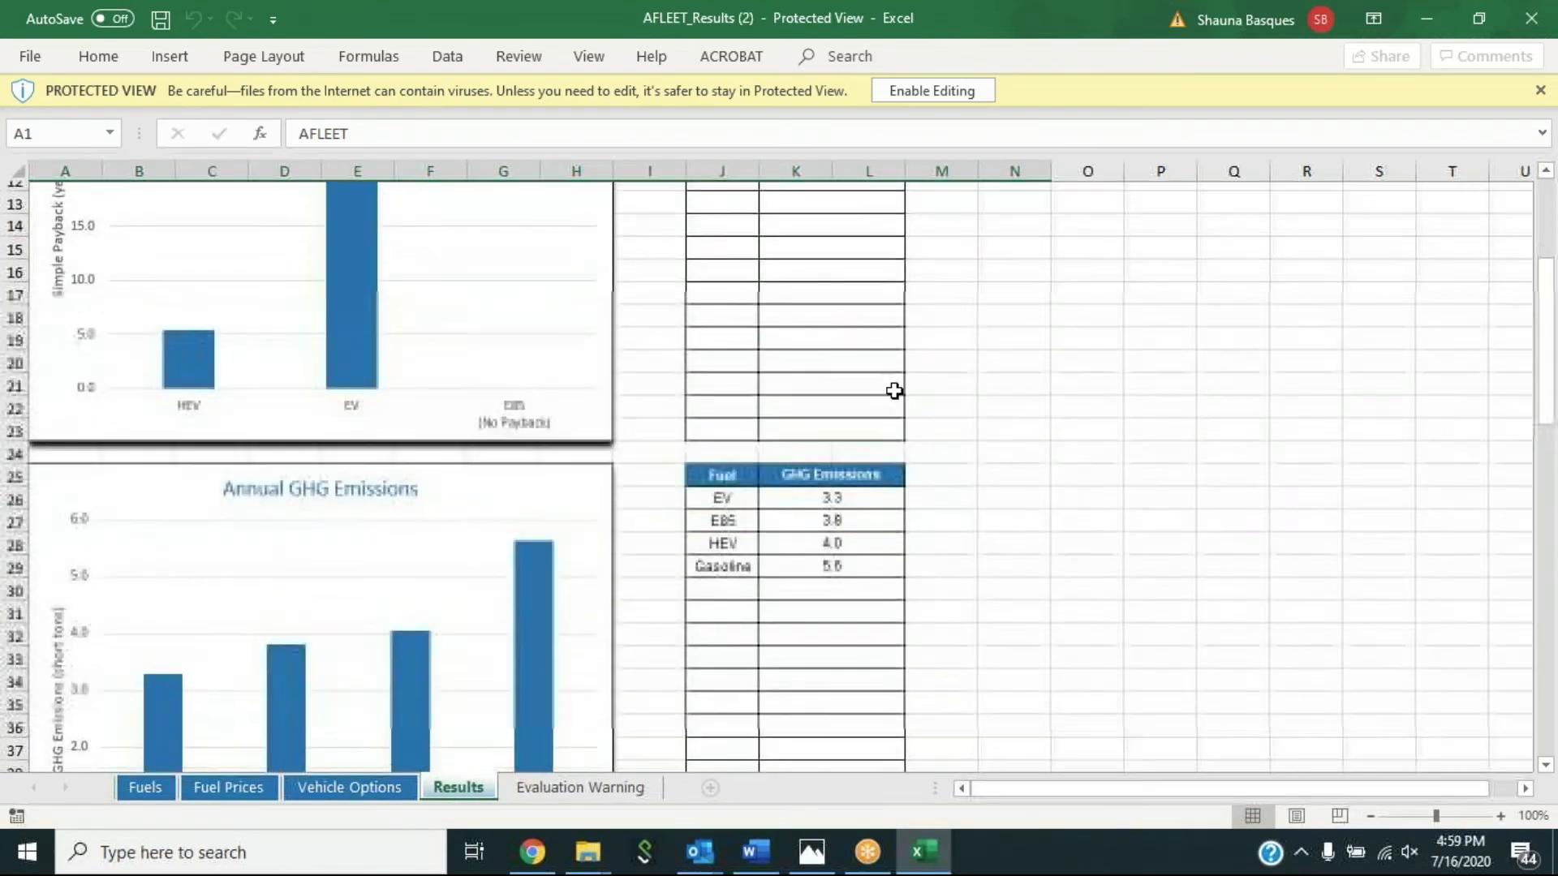
scroll(728, 515, down, 9)
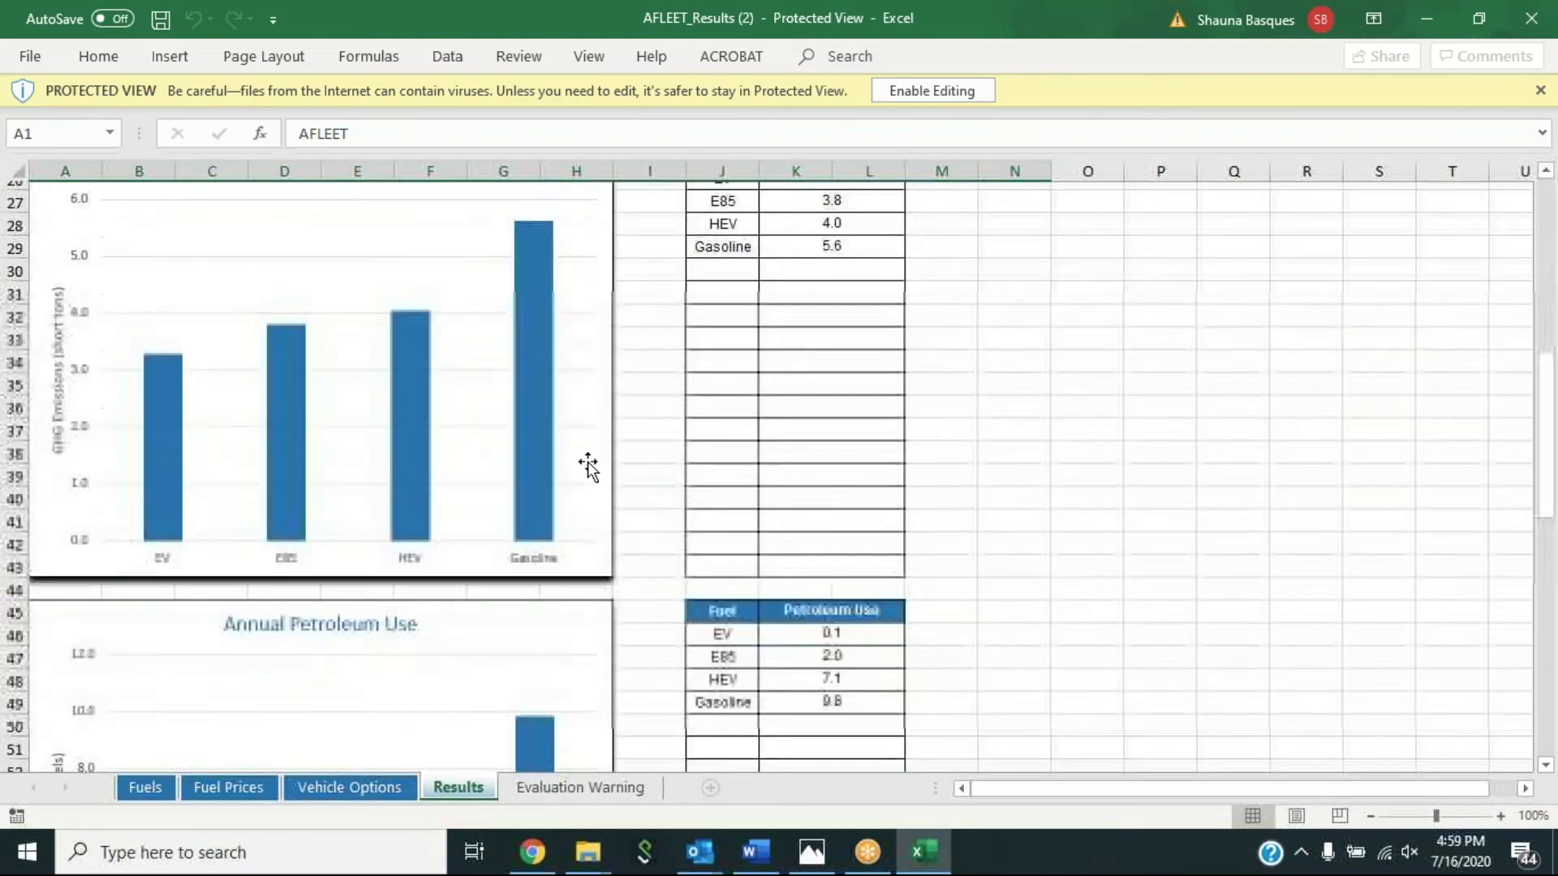
scroll(309, 389, down, 4)
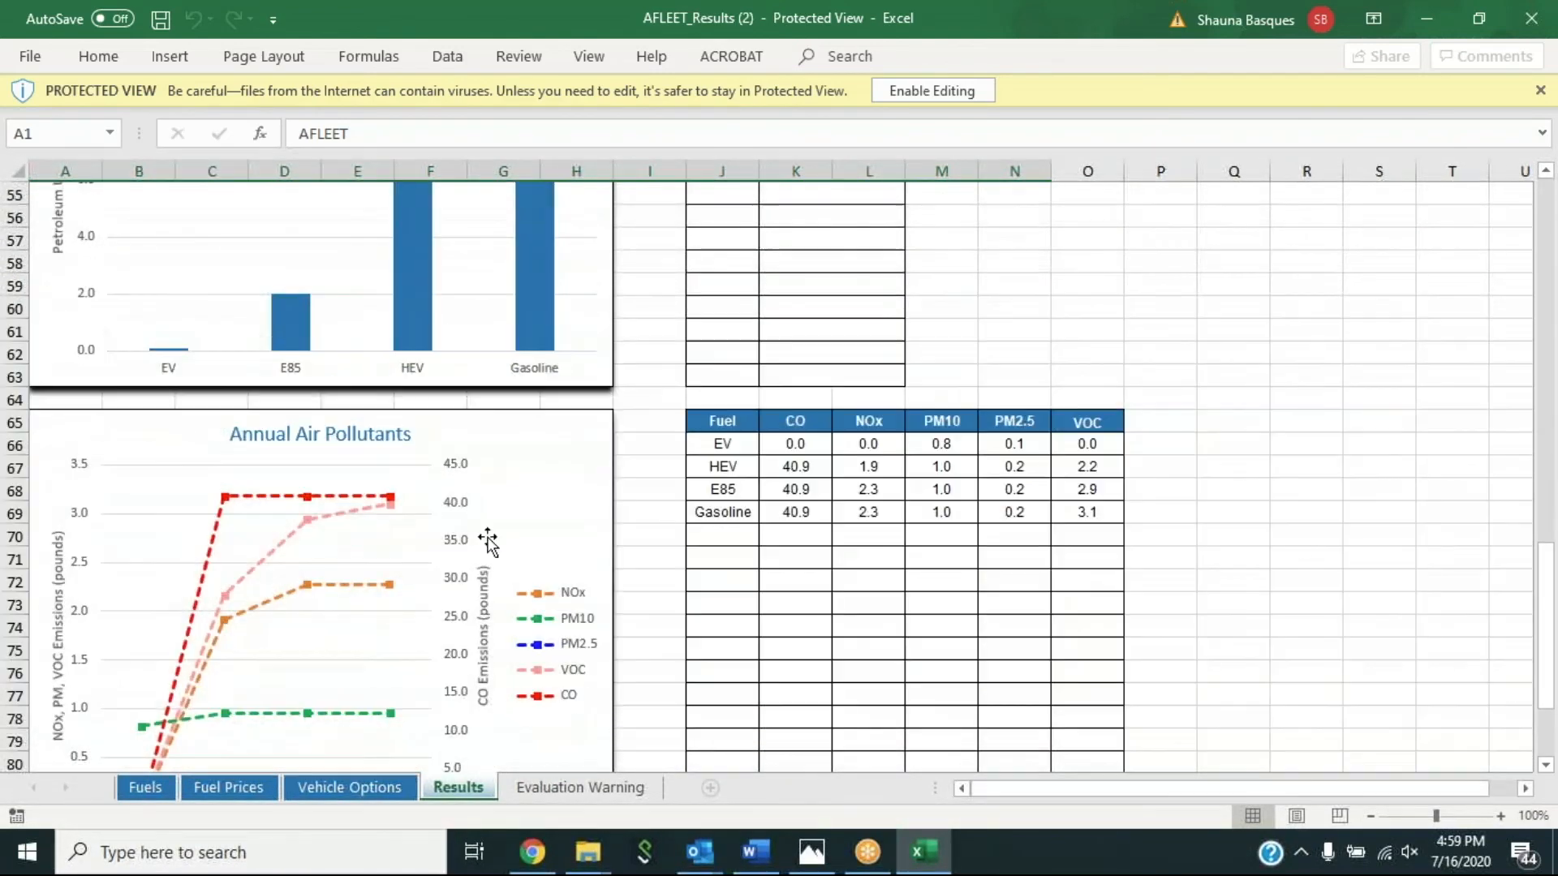
scroll(650, 456, down, 1)
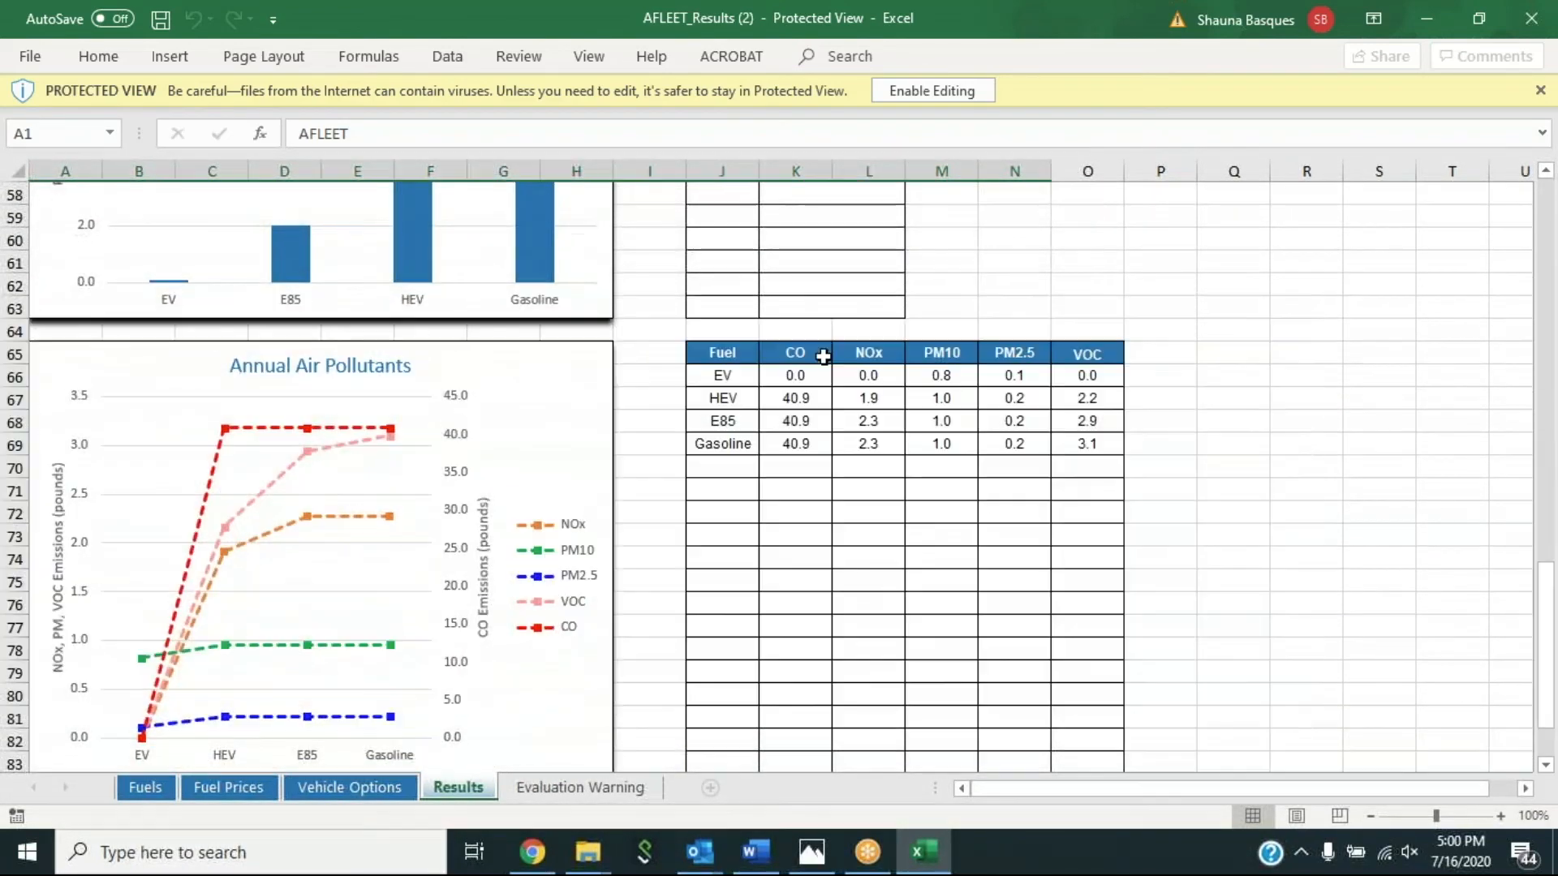
scroll(766, 586, down, 2)
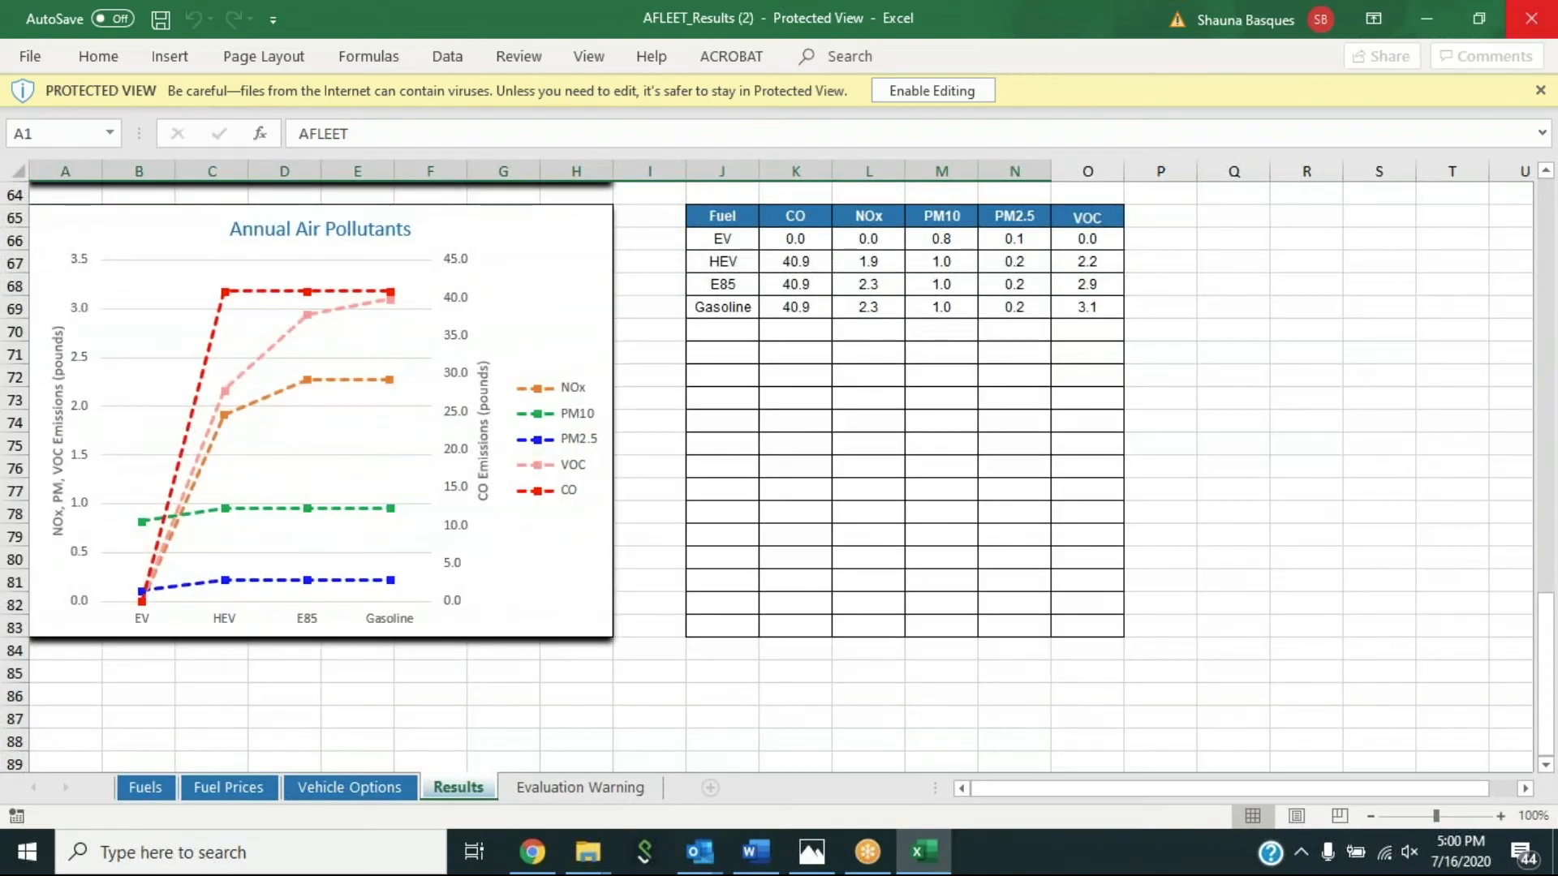
Close the exported workbook and the save dialog, and go back through the AFLEET pages to the start page
click(1532, 18)
click(1136, 290)
scroll(1097, 292, up, 9)
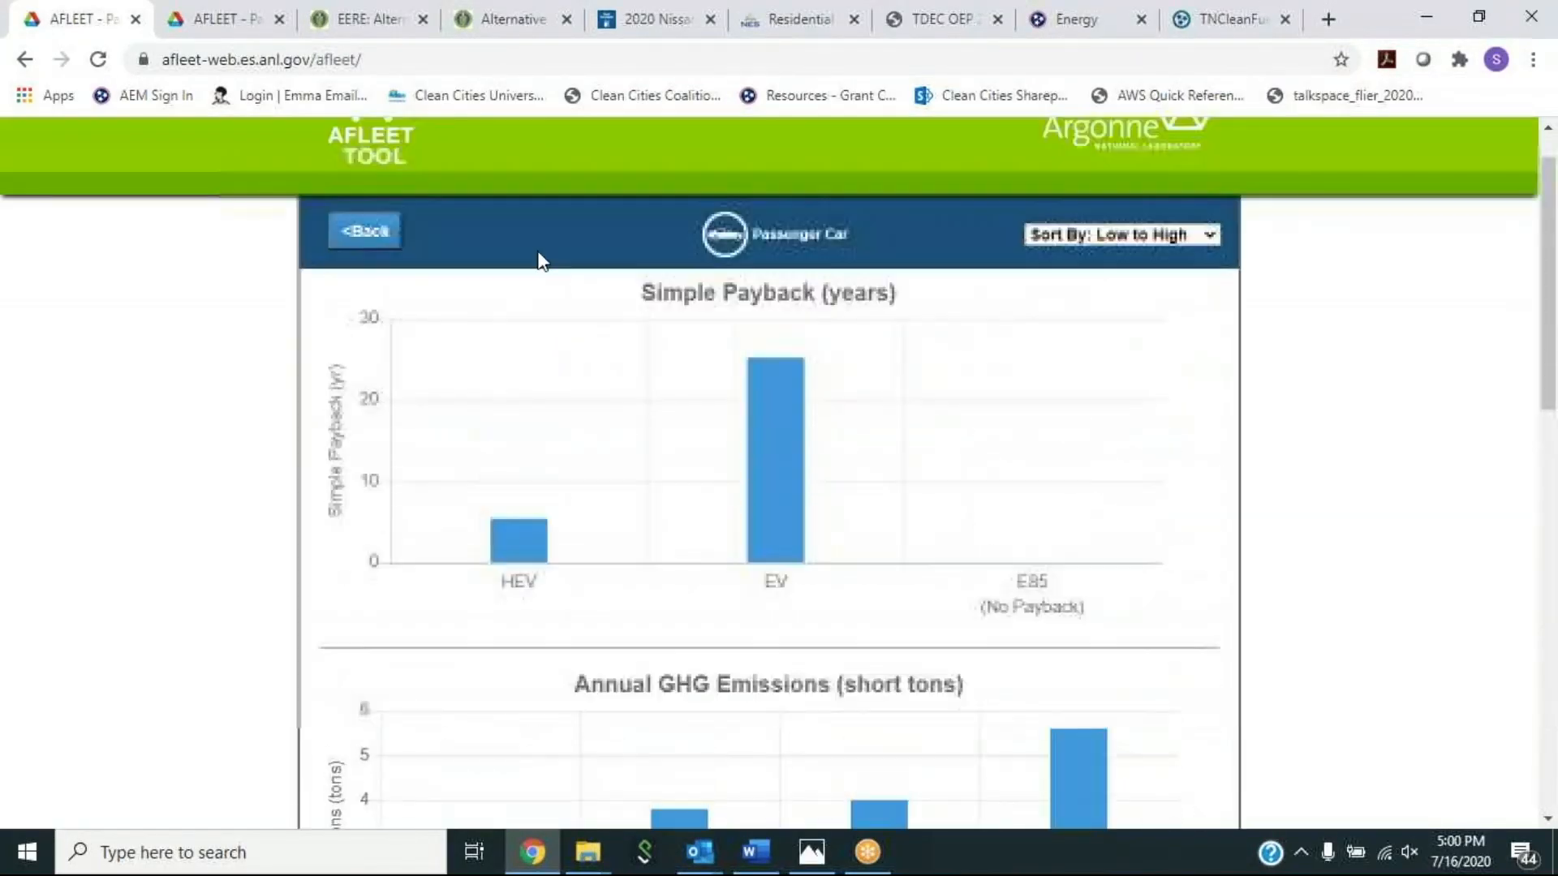
click(373, 290)
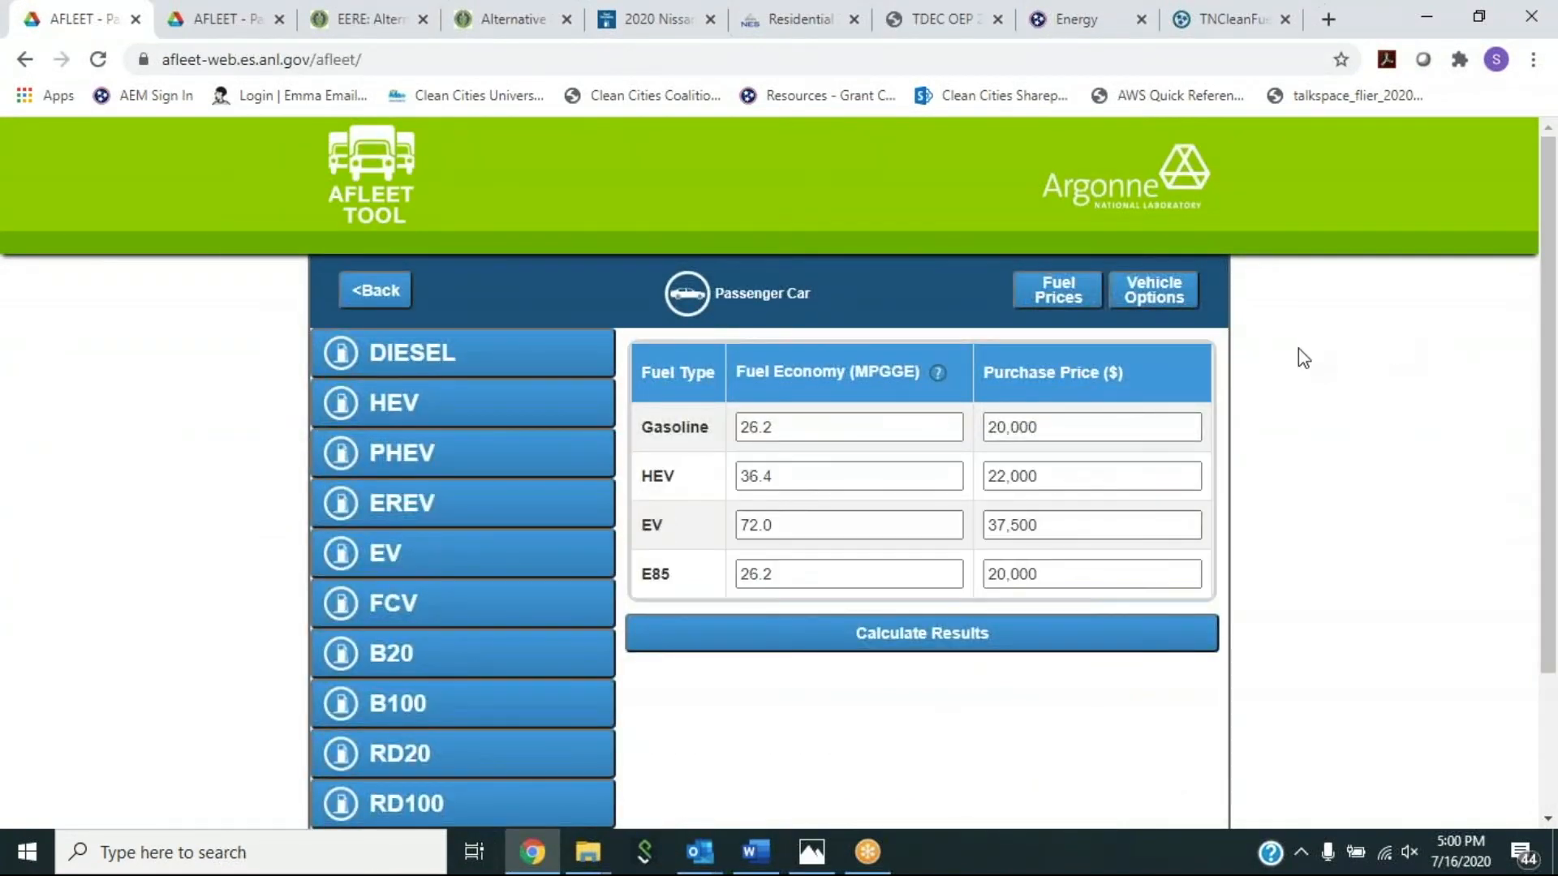
click(379, 291)
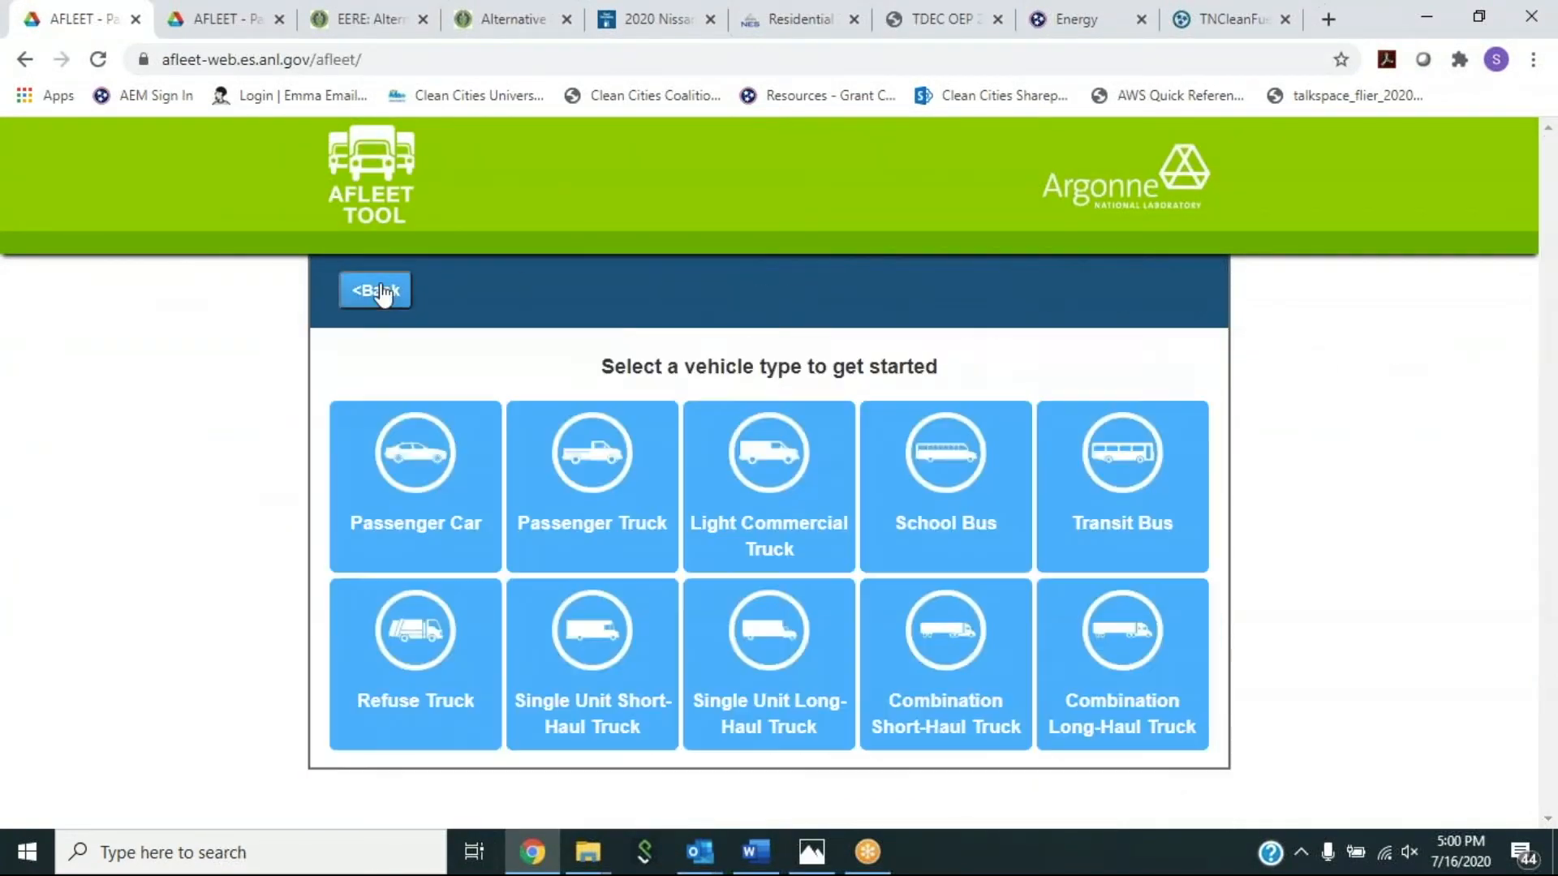
click(380, 291)
scroll(1299, 390, down, 1)
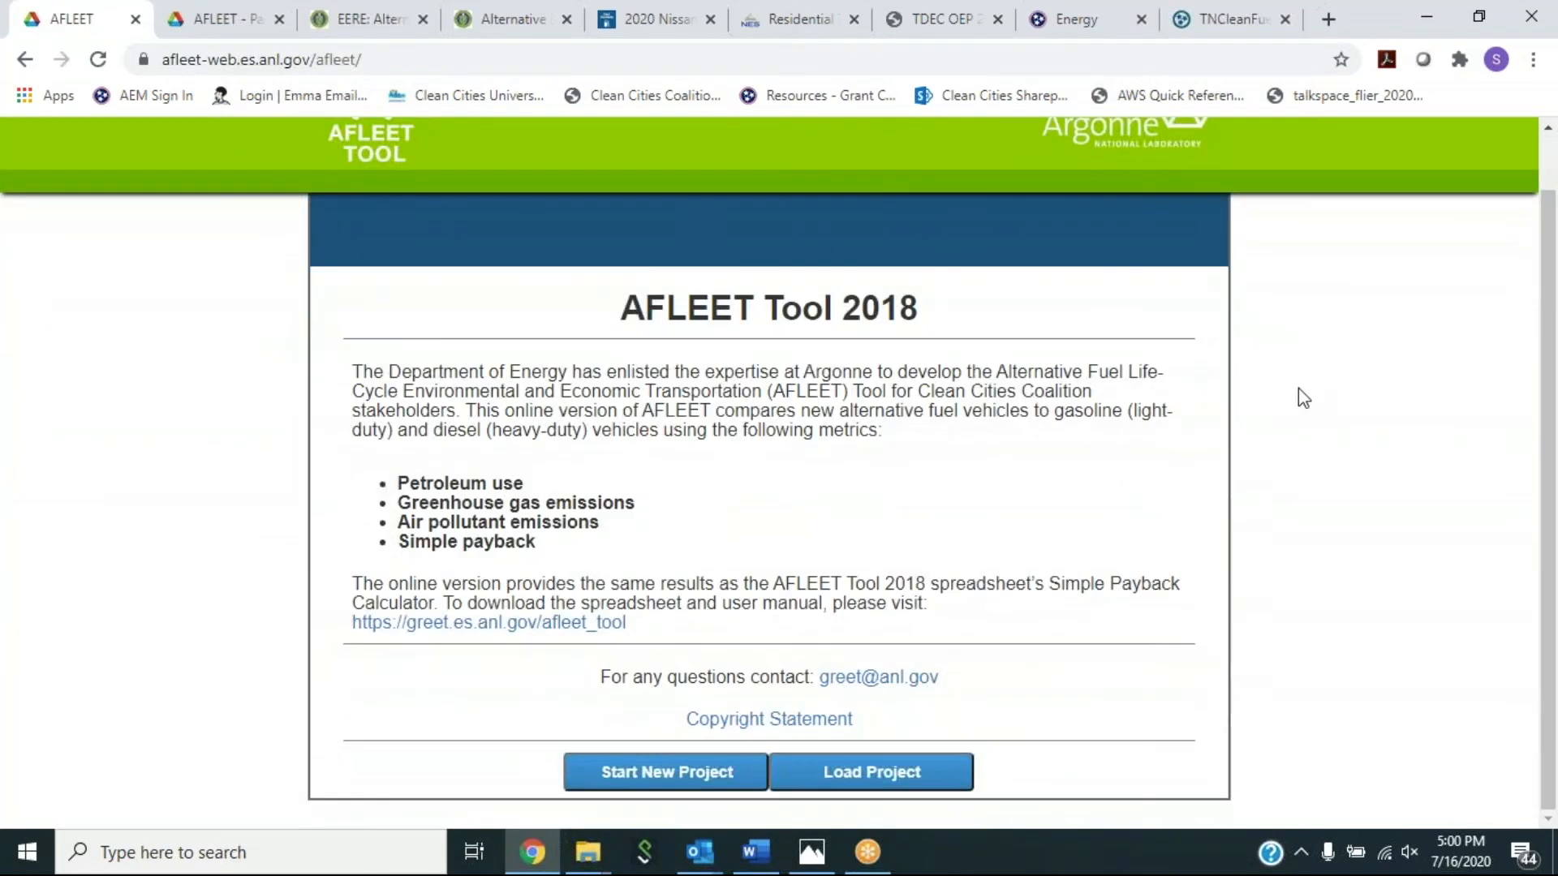
Check the 2020 Nissan Leaf's EPA fuel economy and MSRP on fueleconomy.gov, and switch to the second AFLEET comparison
key(ctrl+5)
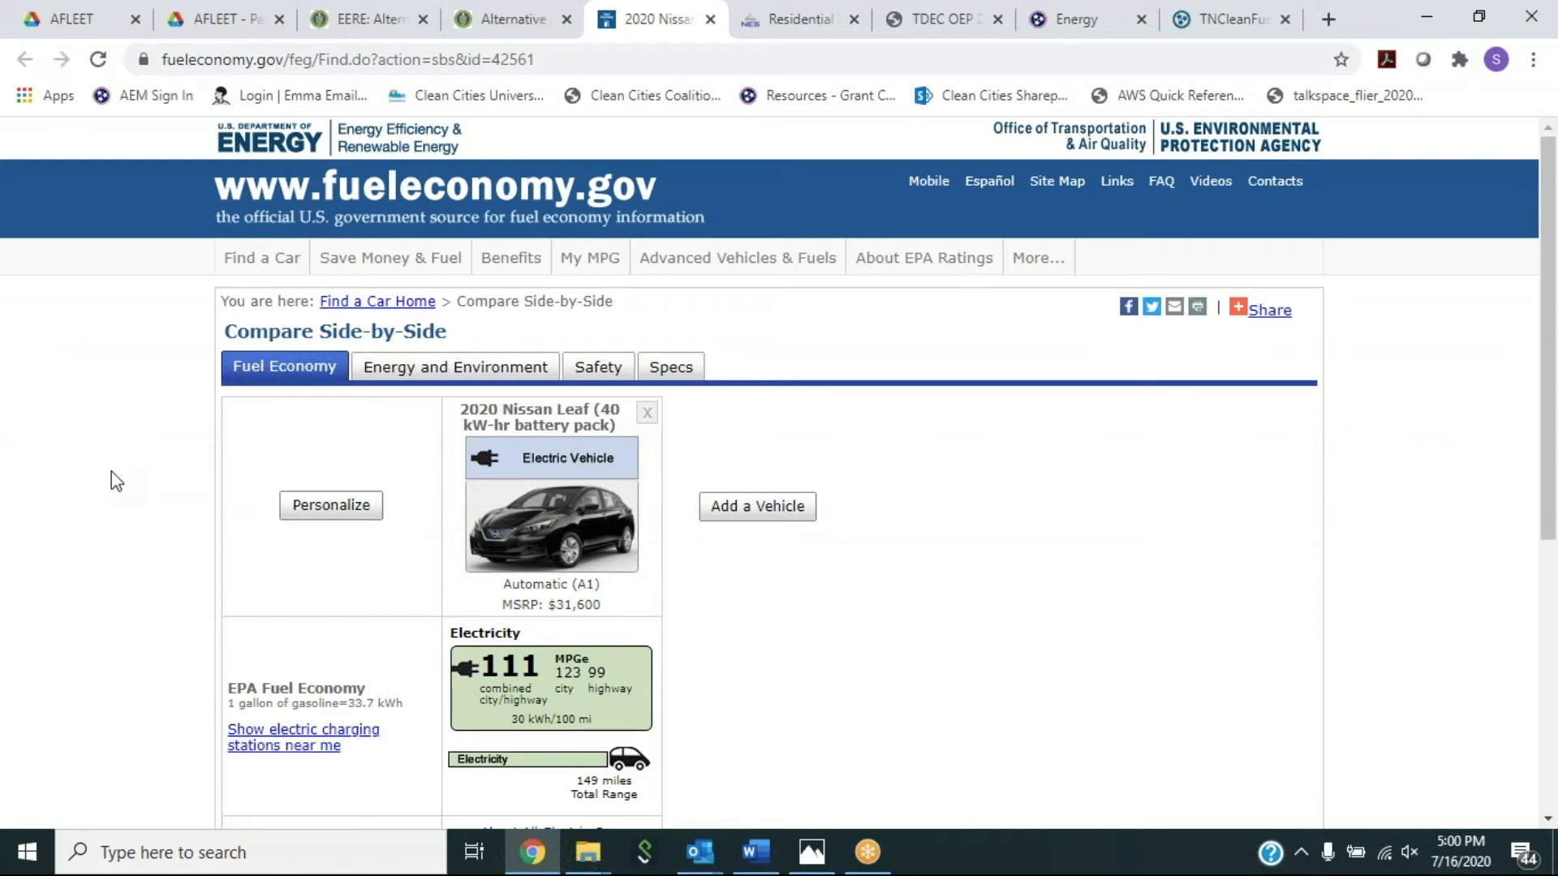
scroll(94, 421, down, 2)
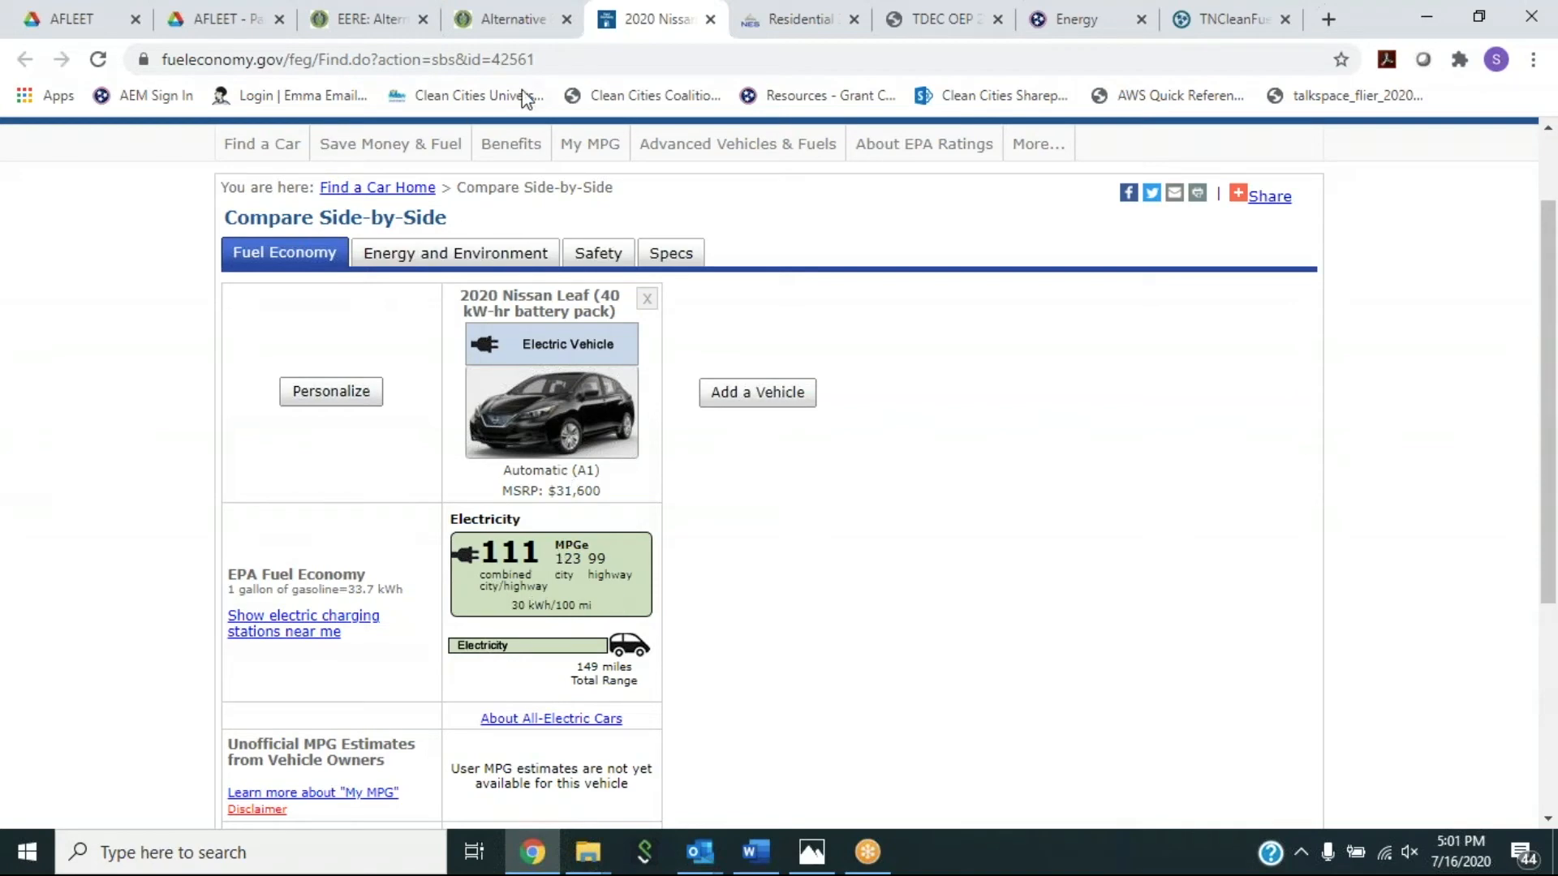
click(220, 22)
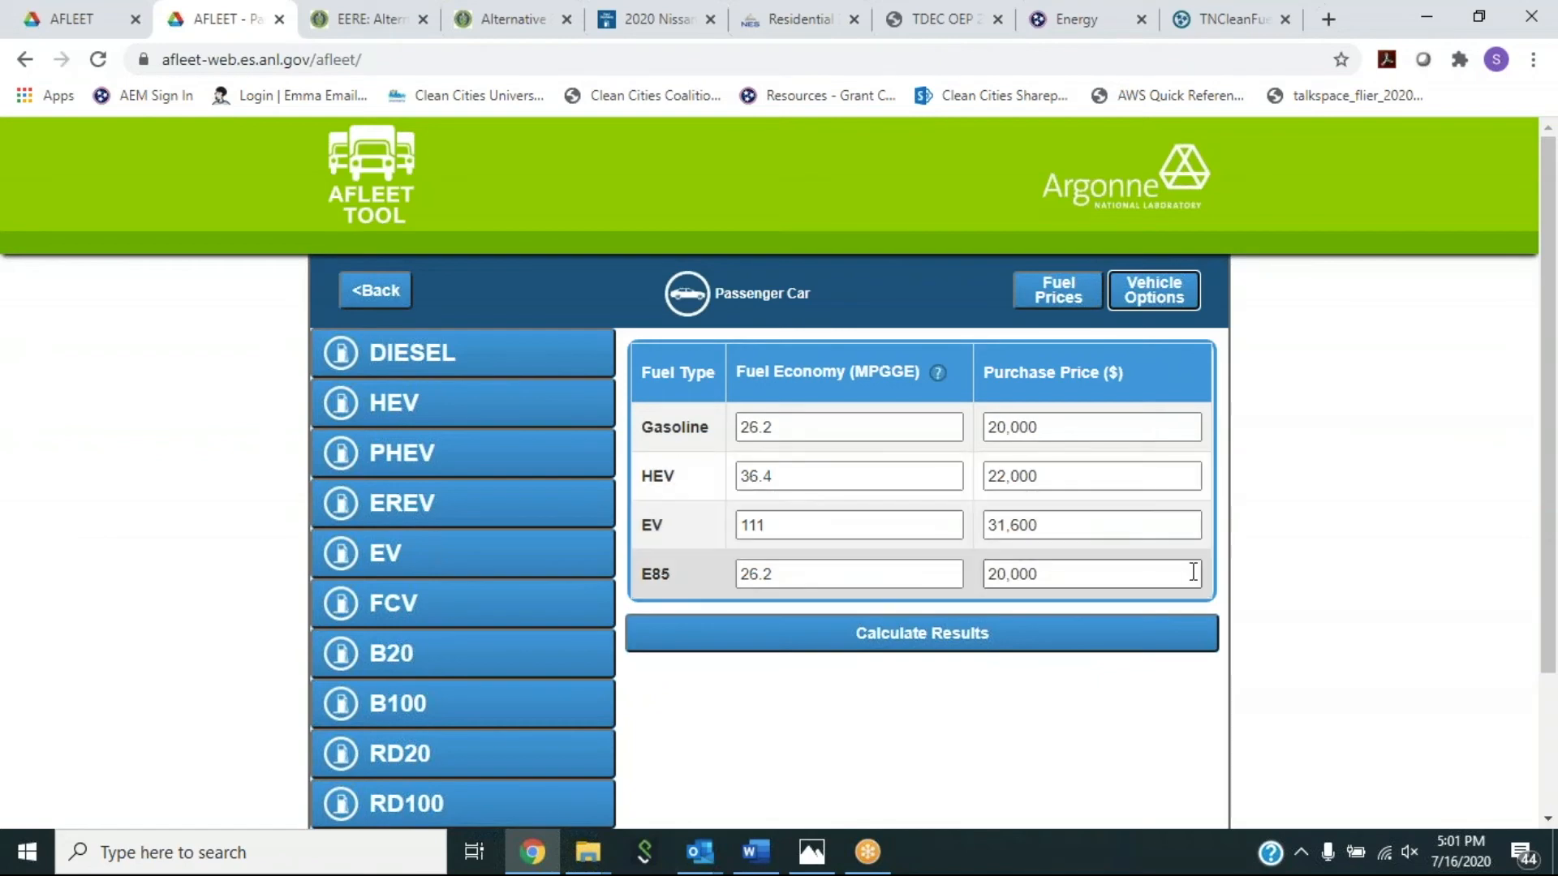
Open the second comparison's vehicle options and choose Custom Mix as the source of electricity
click(1171, 297)
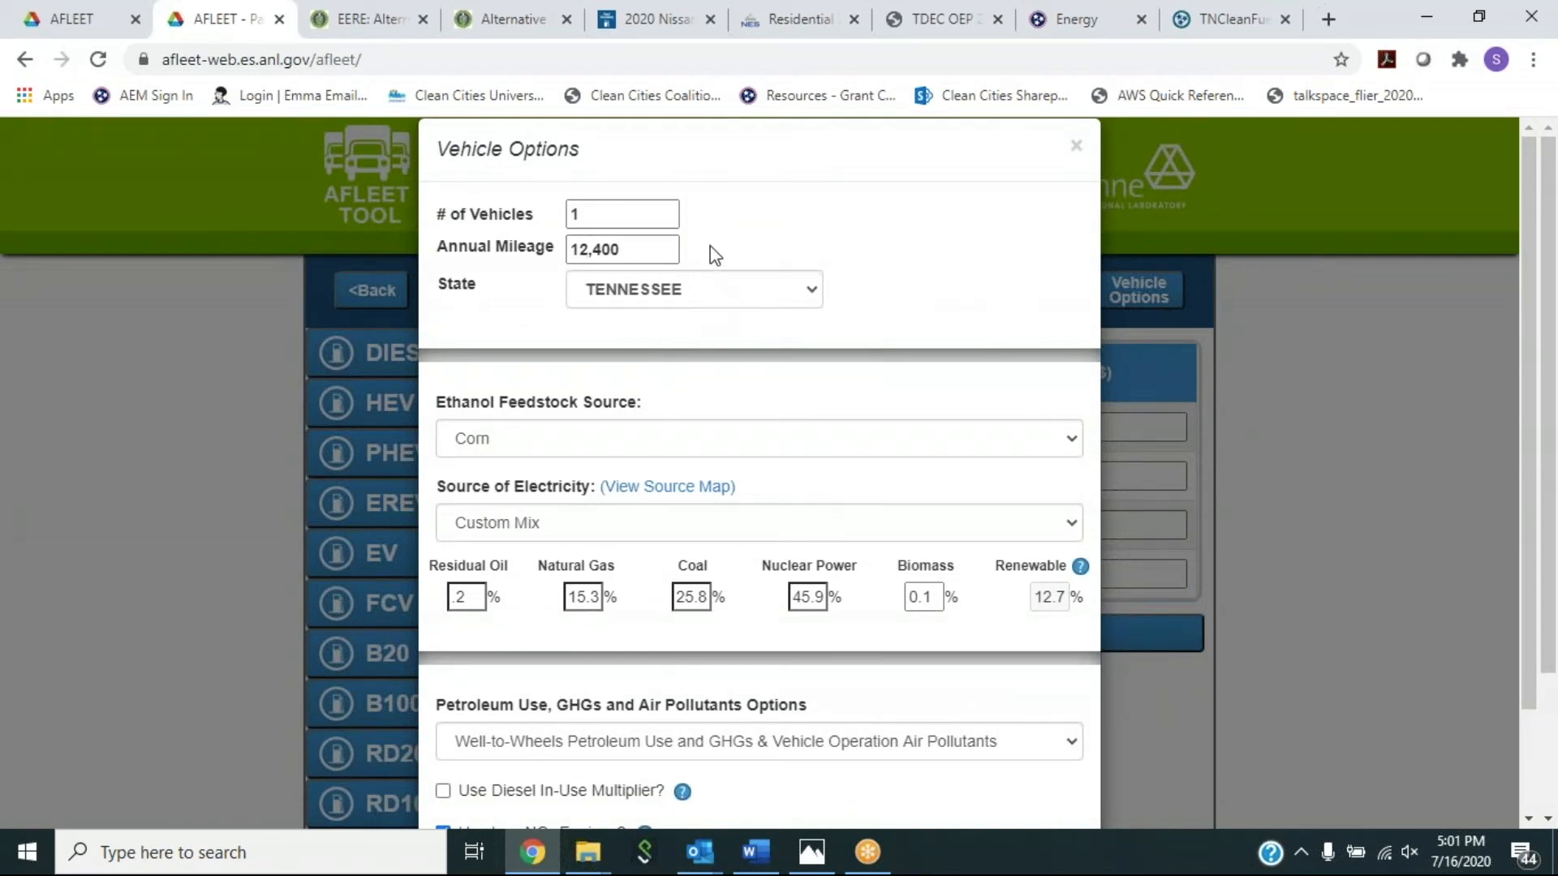
scroll(923, 221, down, 2)
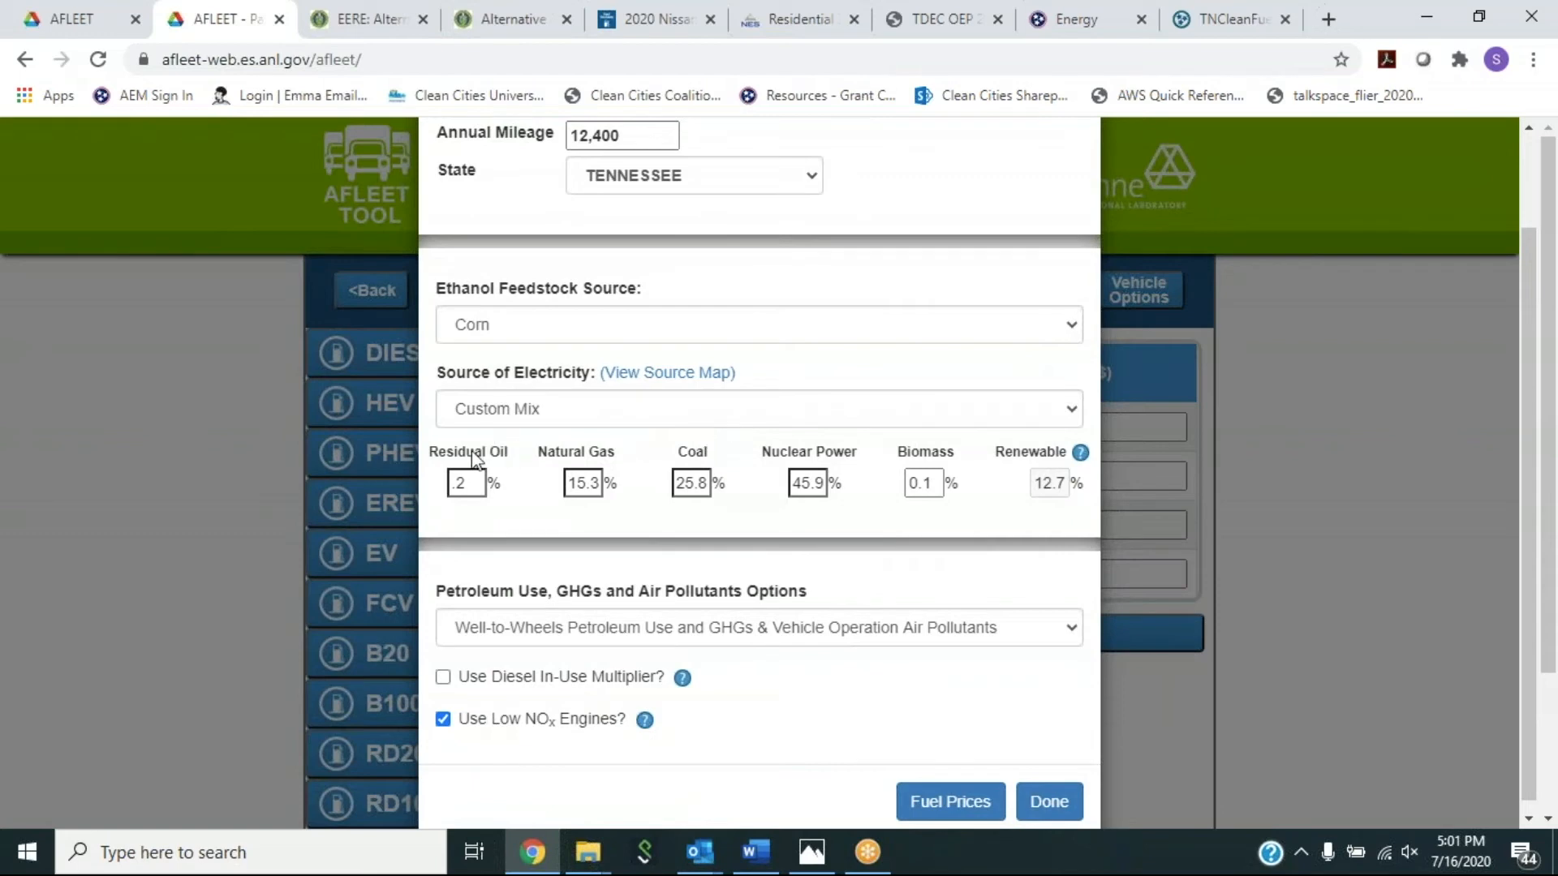
click(933, 412)
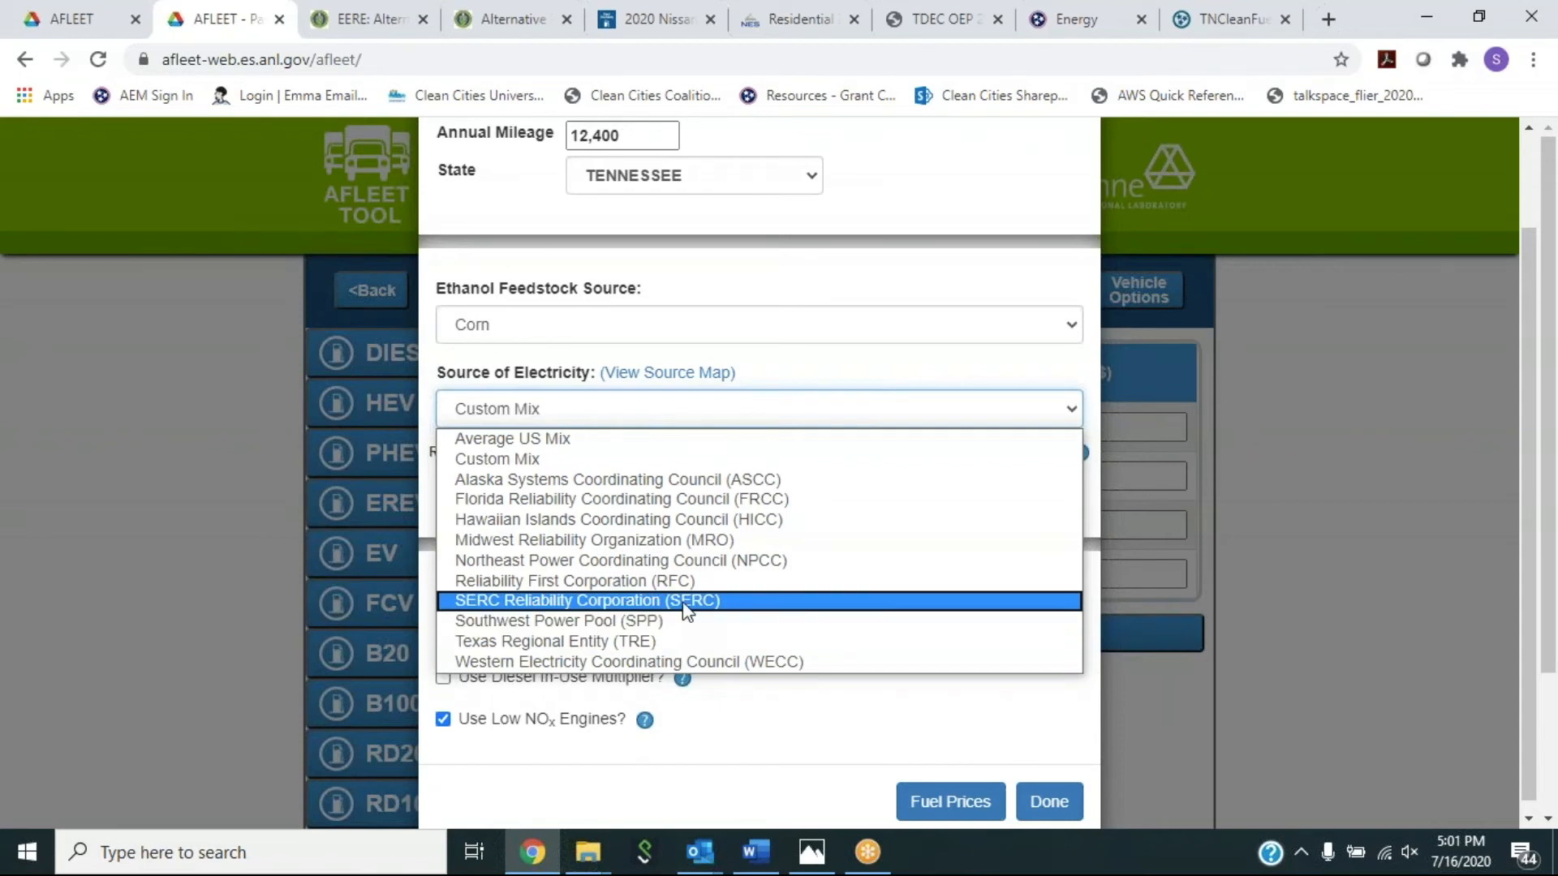
click(480, 460)
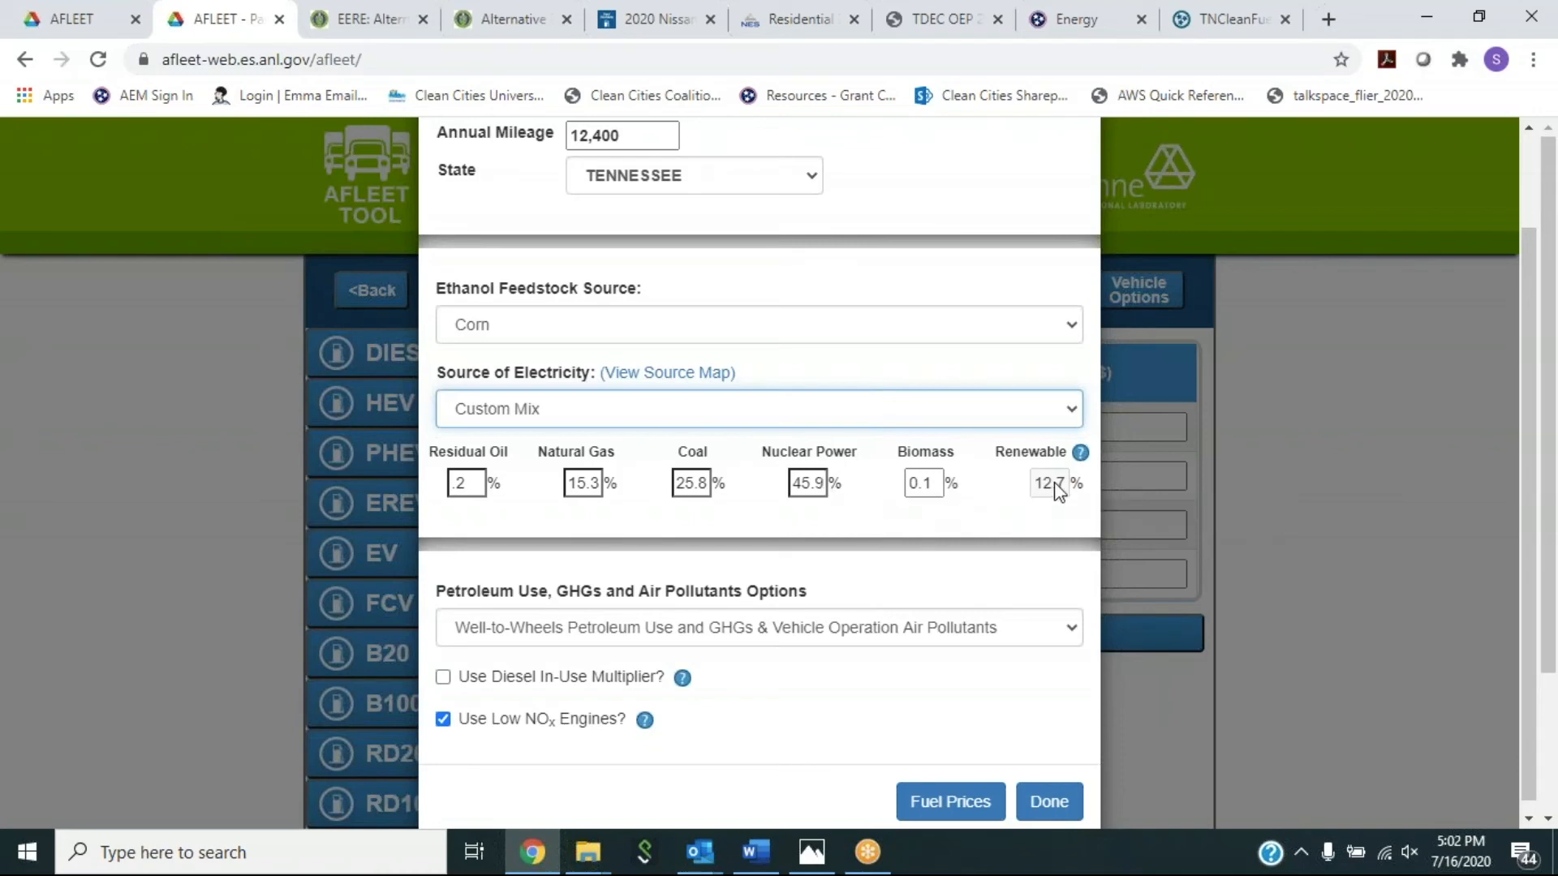
Check the custom mix percentages against the Tennessee power source table in the Photos image, and return to the vehicle options
click(812, 852)
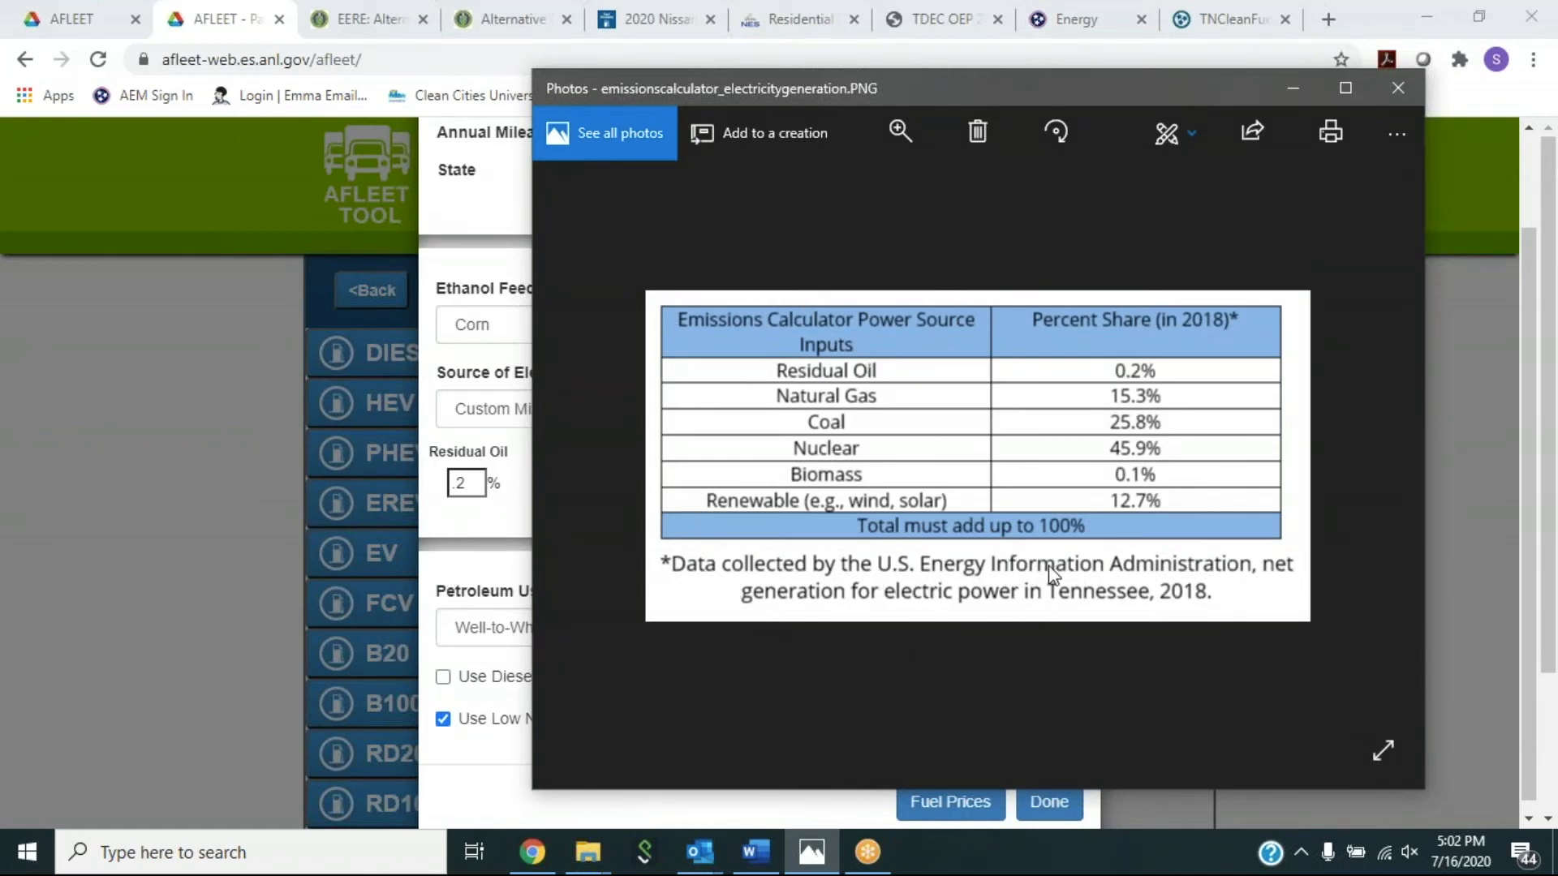
mouse_move(1328, 581)
click(1292, 89)
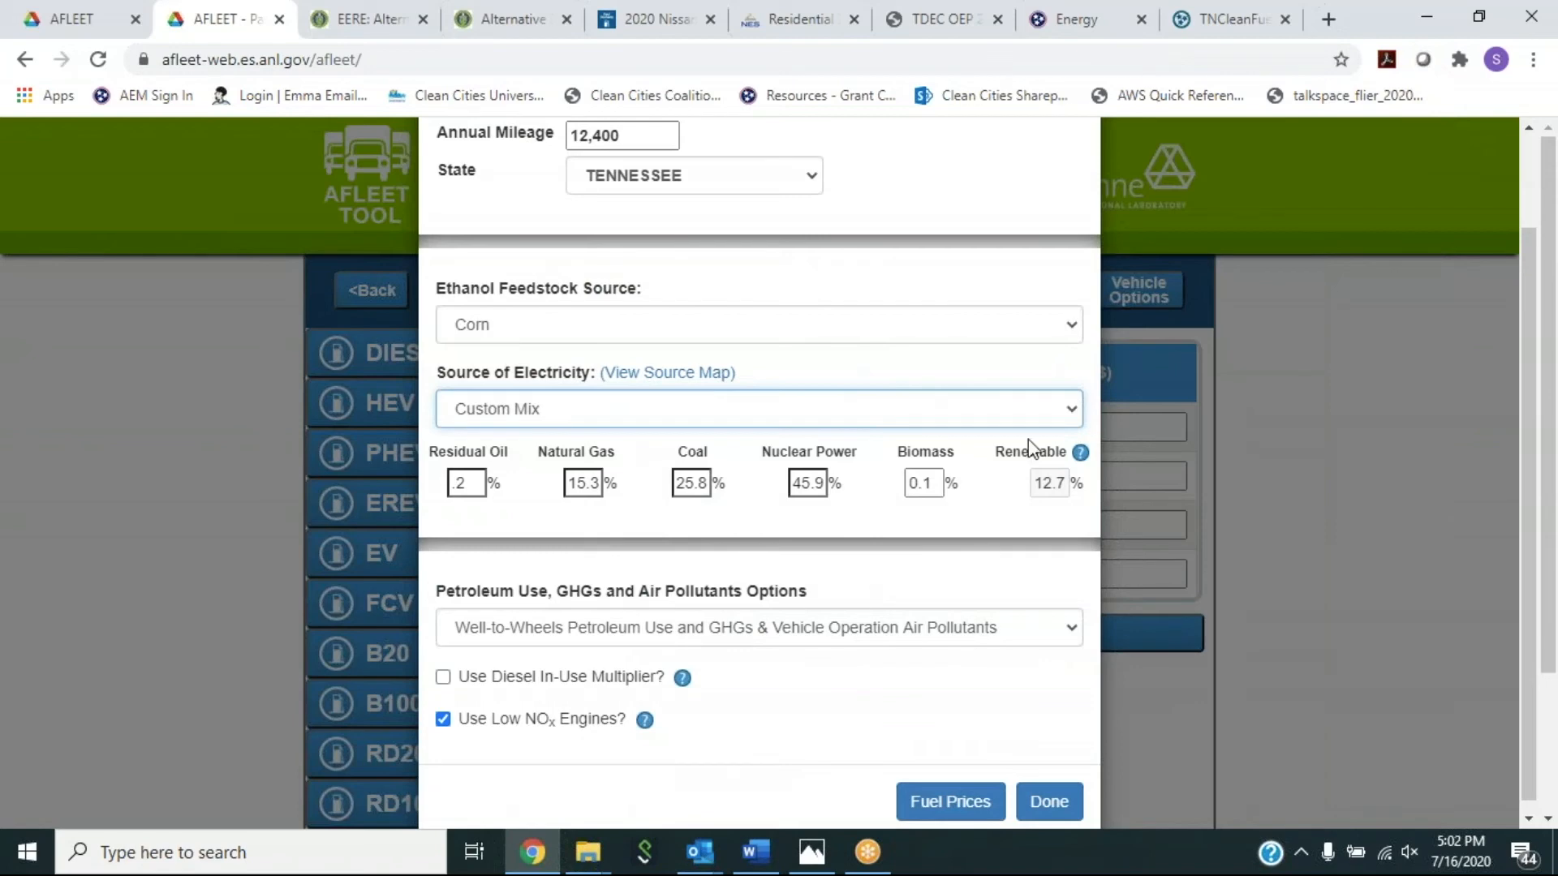
Accept the vehicle options with the custom electricity mix and open the fuel prices
scroll(1003, 360, down, 1)
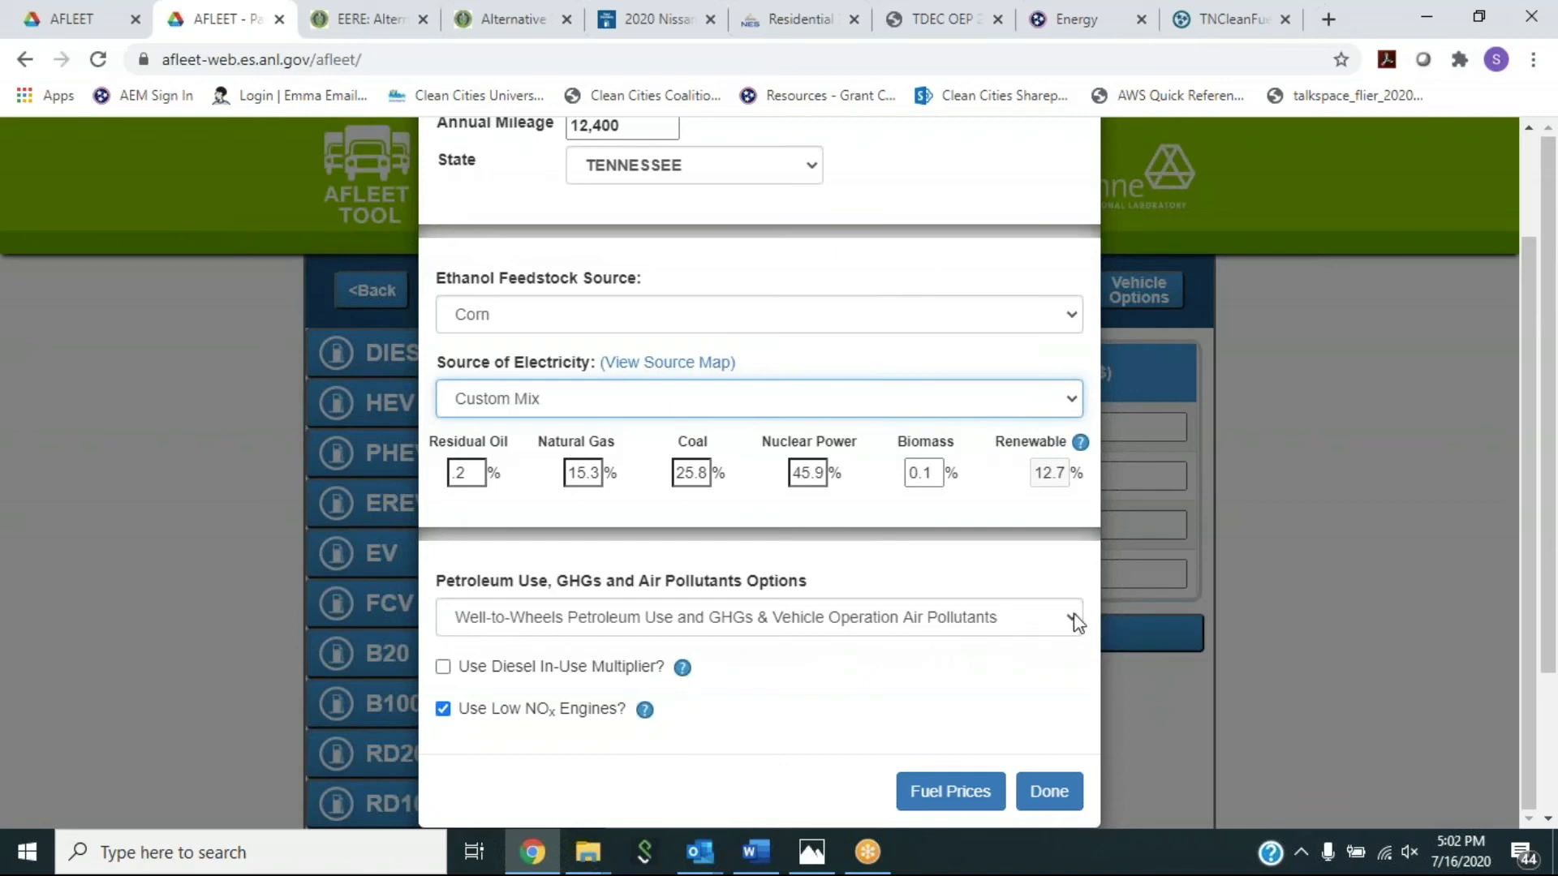
scroll(1018, 595, up, 2)
scroll(1047, 617, down, 3)
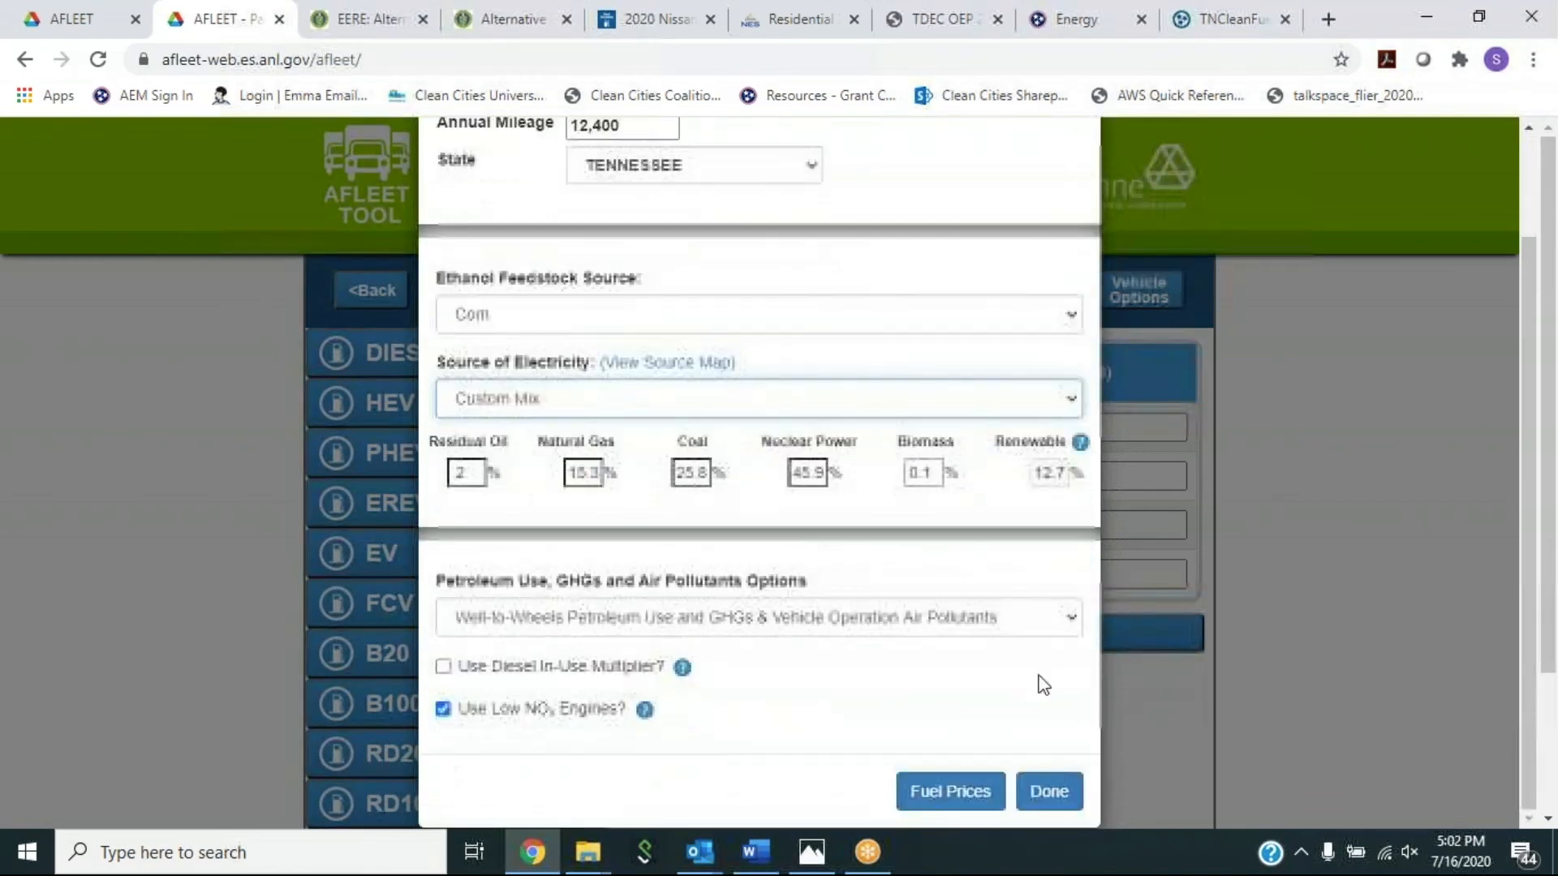
click(1046, 790)
click(1055, 299)
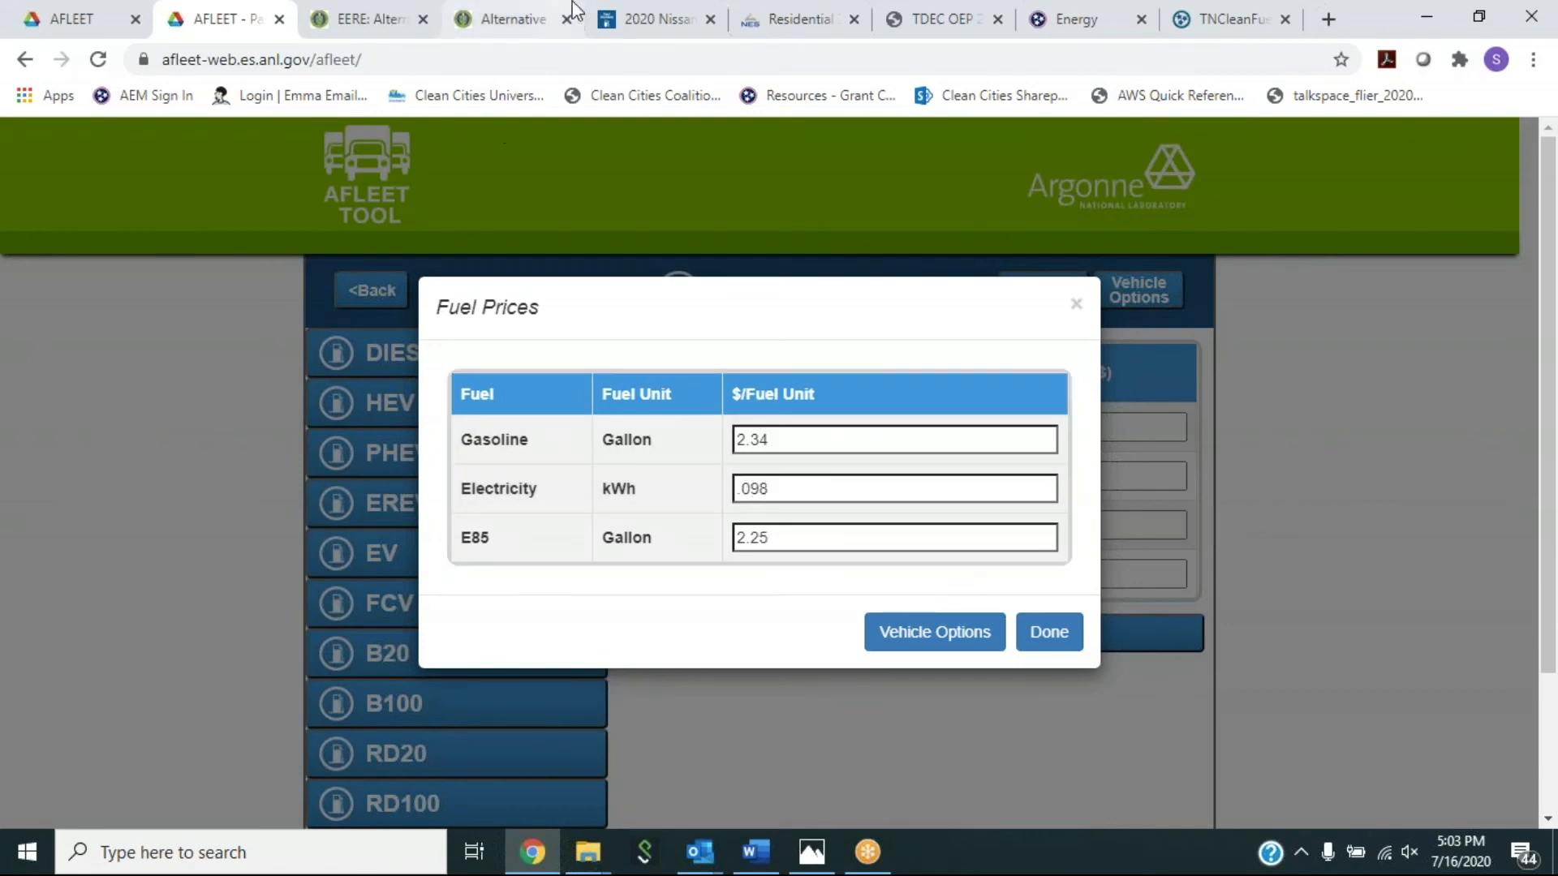
Check the residential electricity rate on the NES website, and return to the second AFLEET comparison to display its results
click(780, 23)
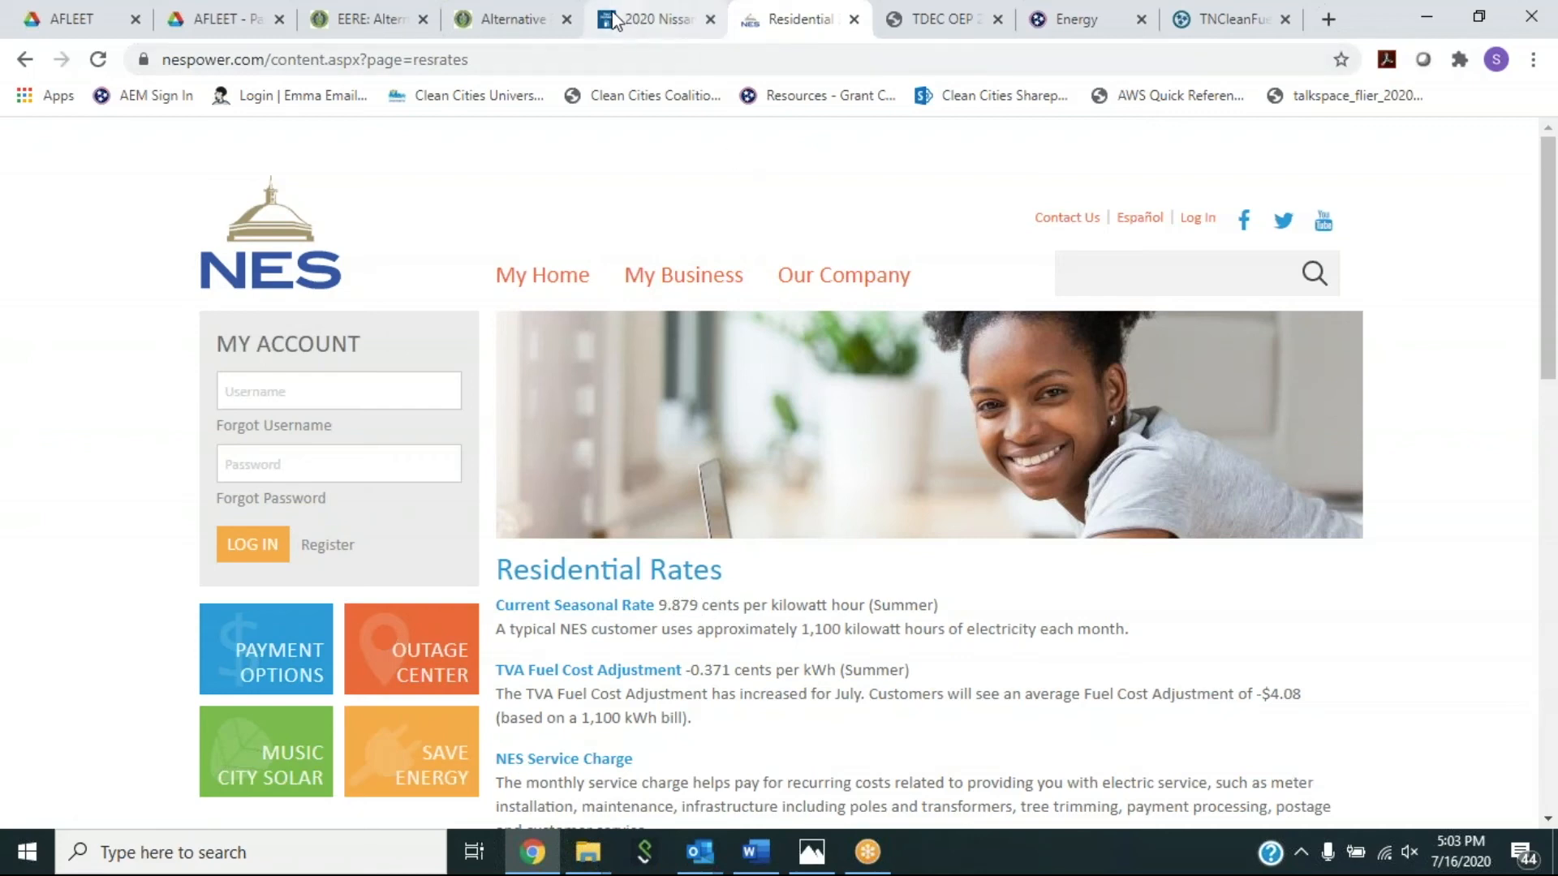
click(212, 19)
click(893, 641)
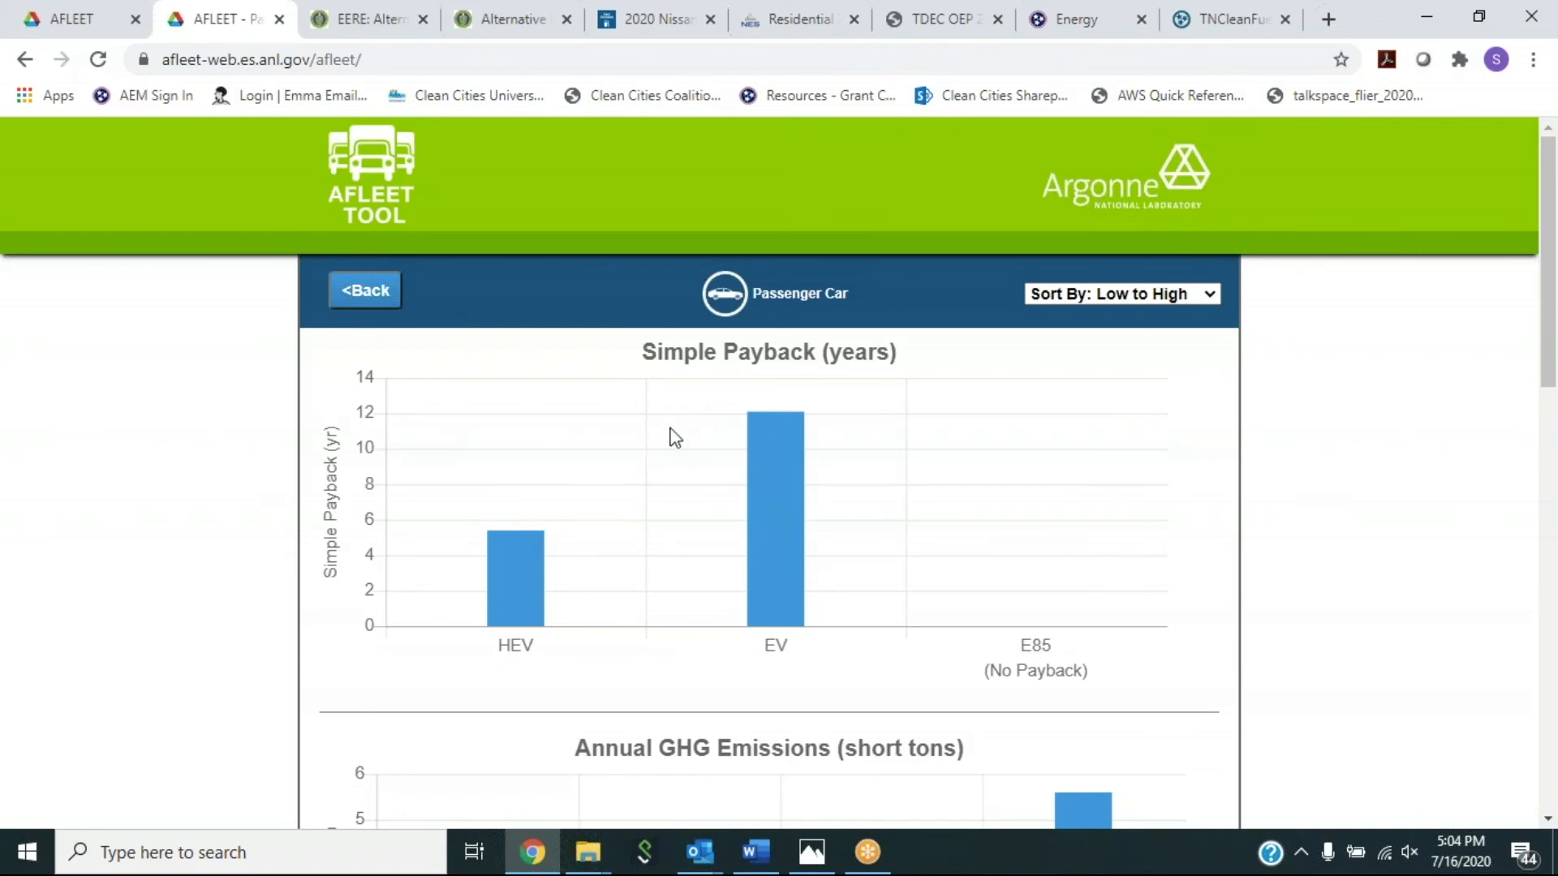
Examine the simple payback, annual GHG emissions and annual petroleum use charts, comparing EV, E85, HEV and gasoline
scroll(1368, 444, down, 3)
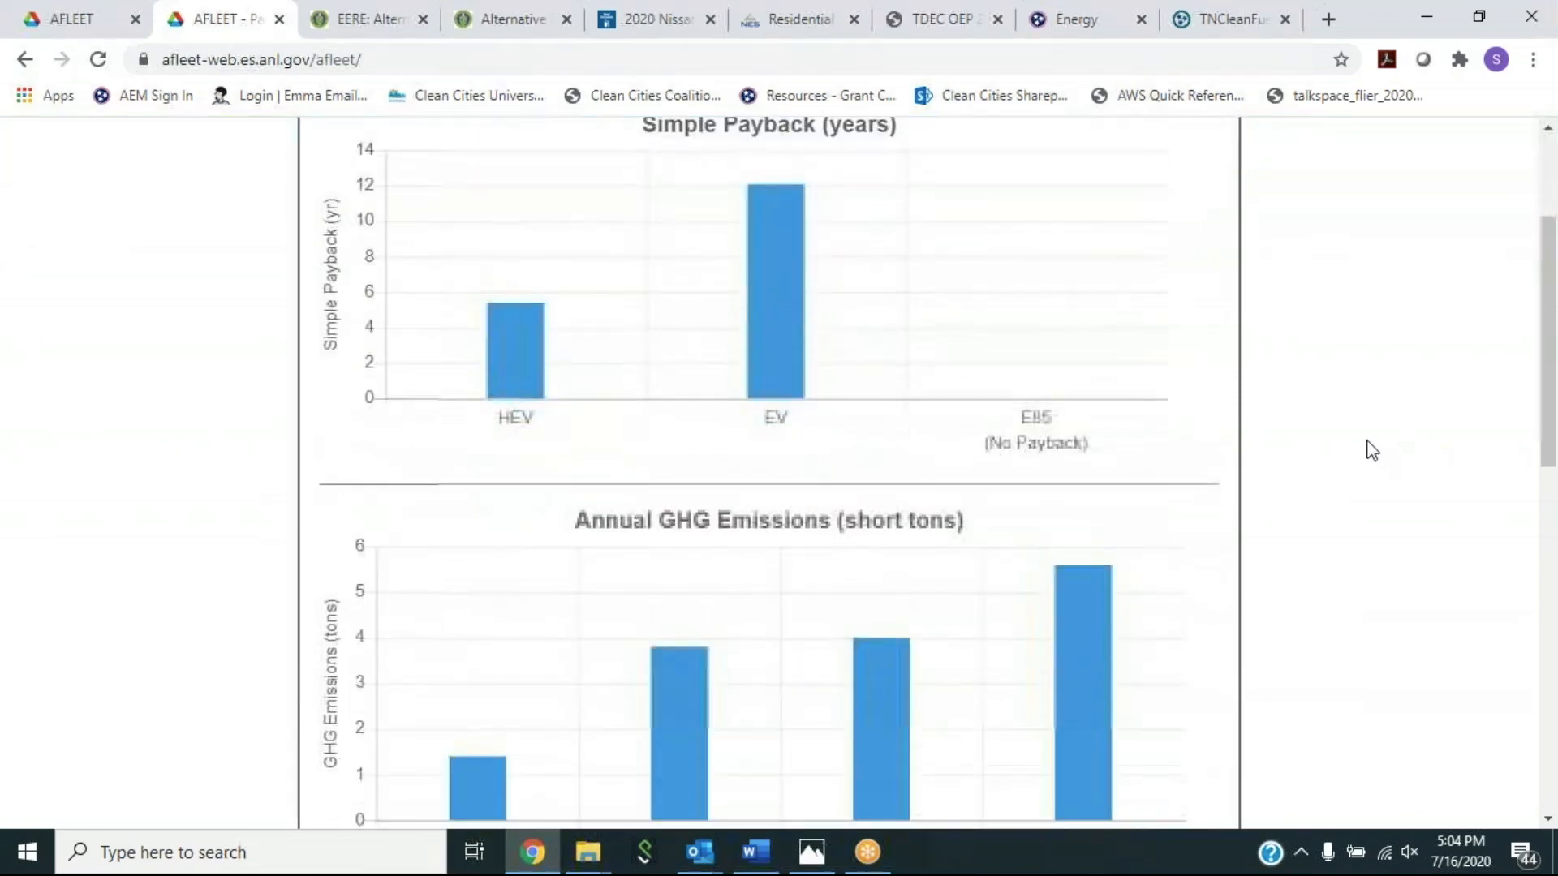
scroll(1370, 449, down, 2)
scroll(1365, 430, down, 1)
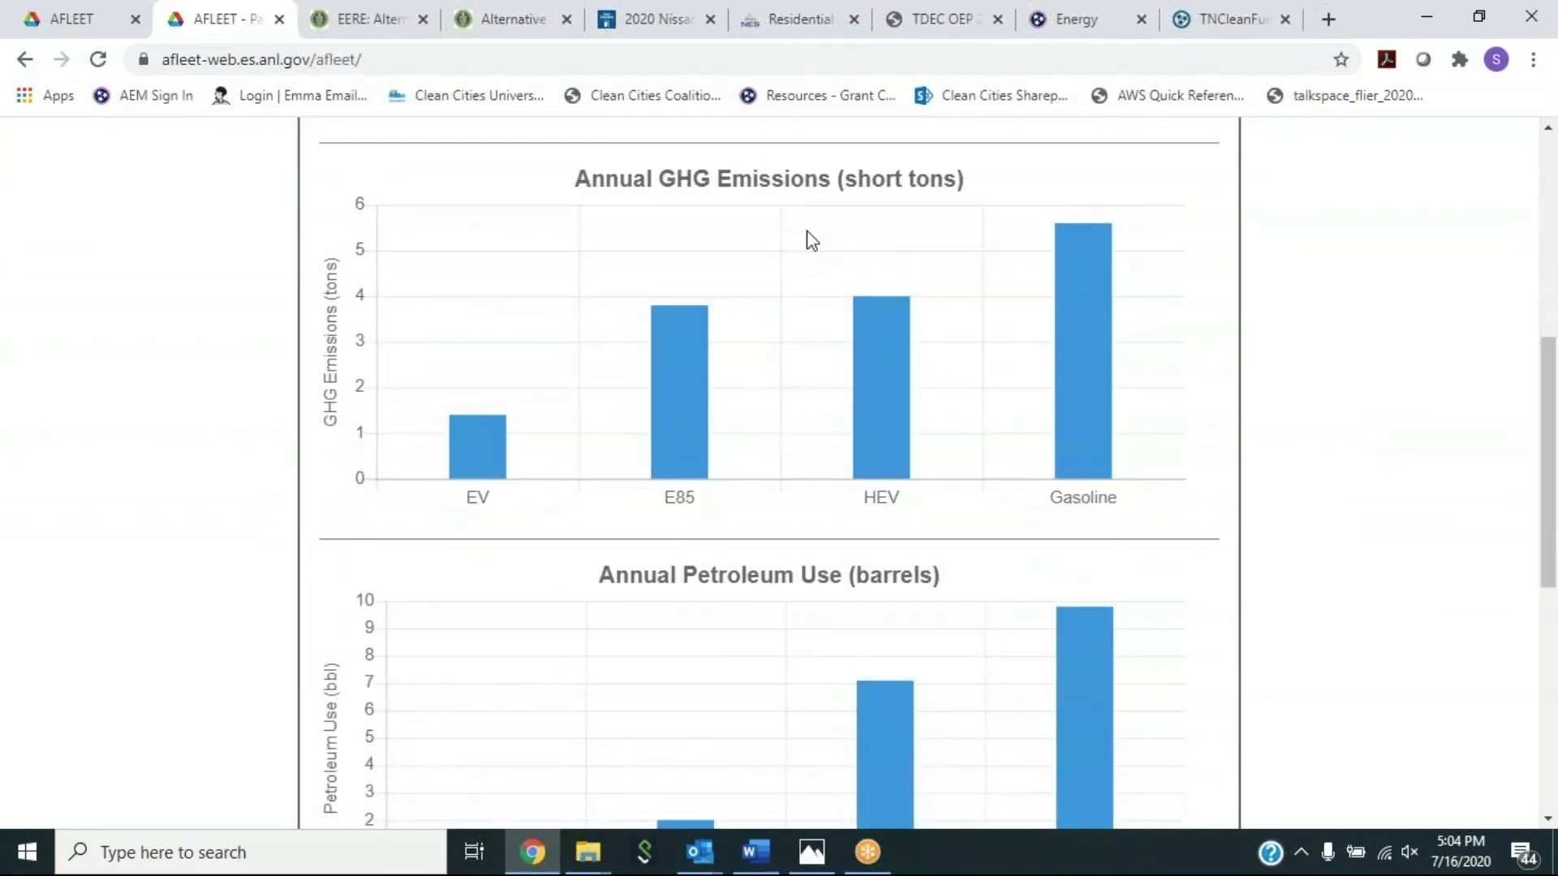
scroll(799, 235, down, 1)
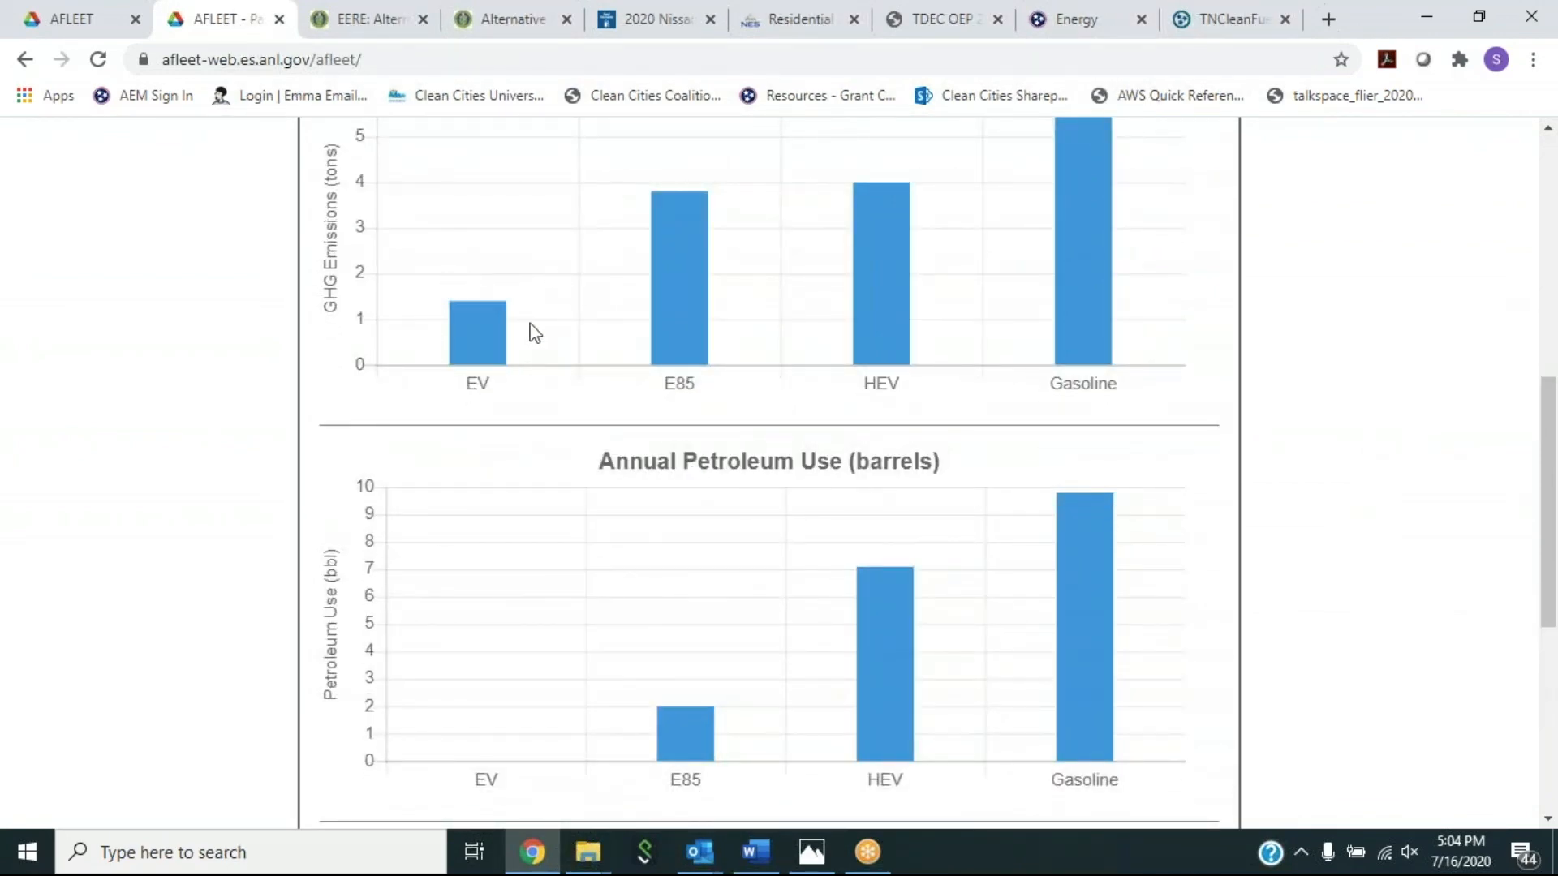
scroll(539, 349, up, 1)
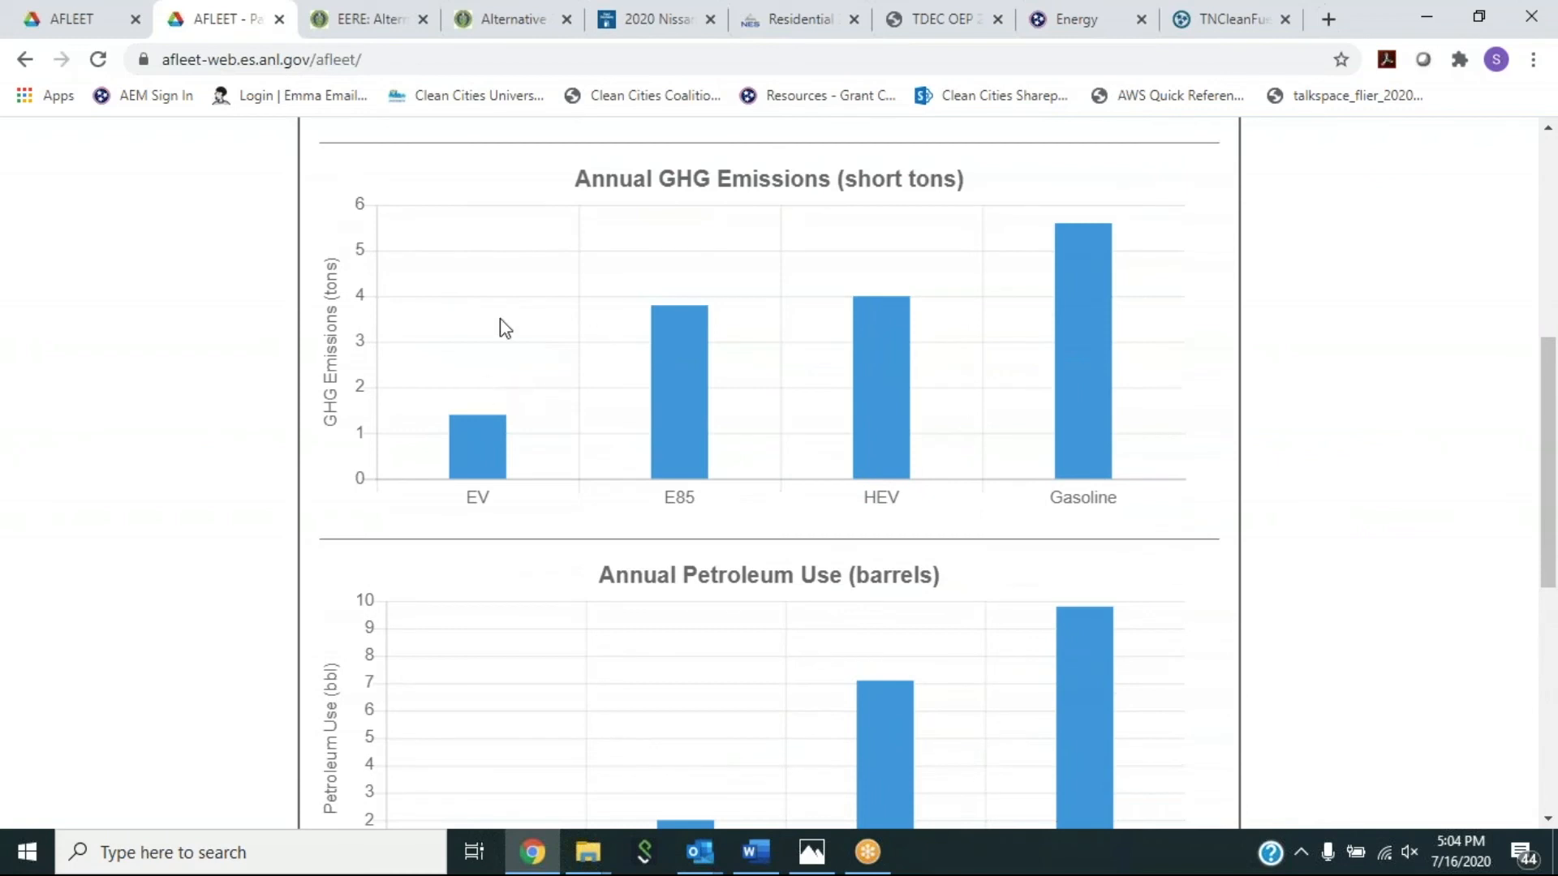
scroll(1249, 480, down, 1)
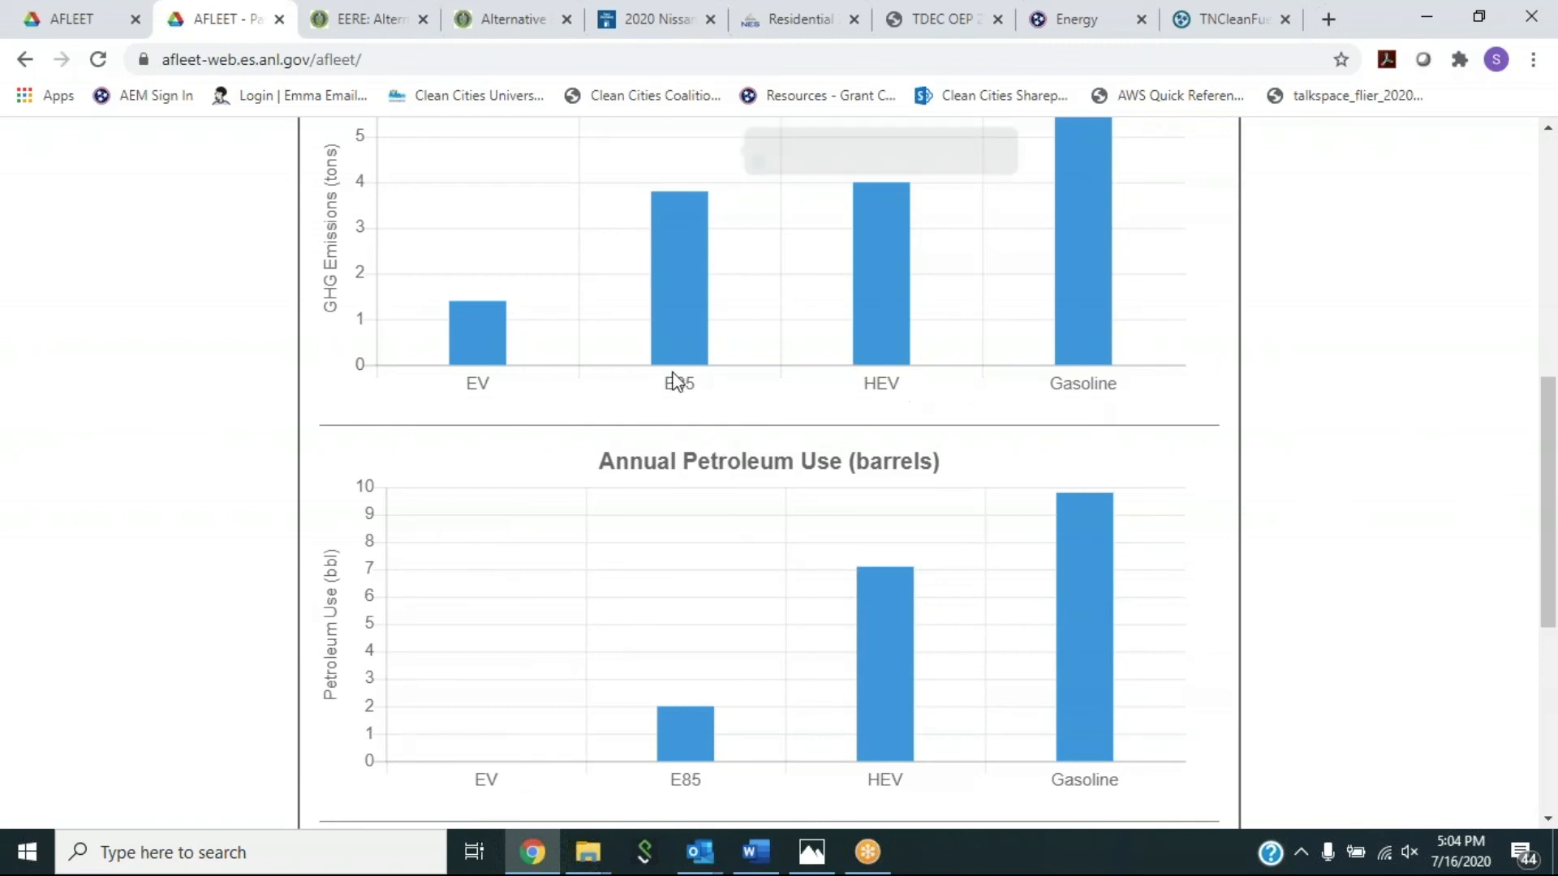
scroll(675, 378, up, 1)
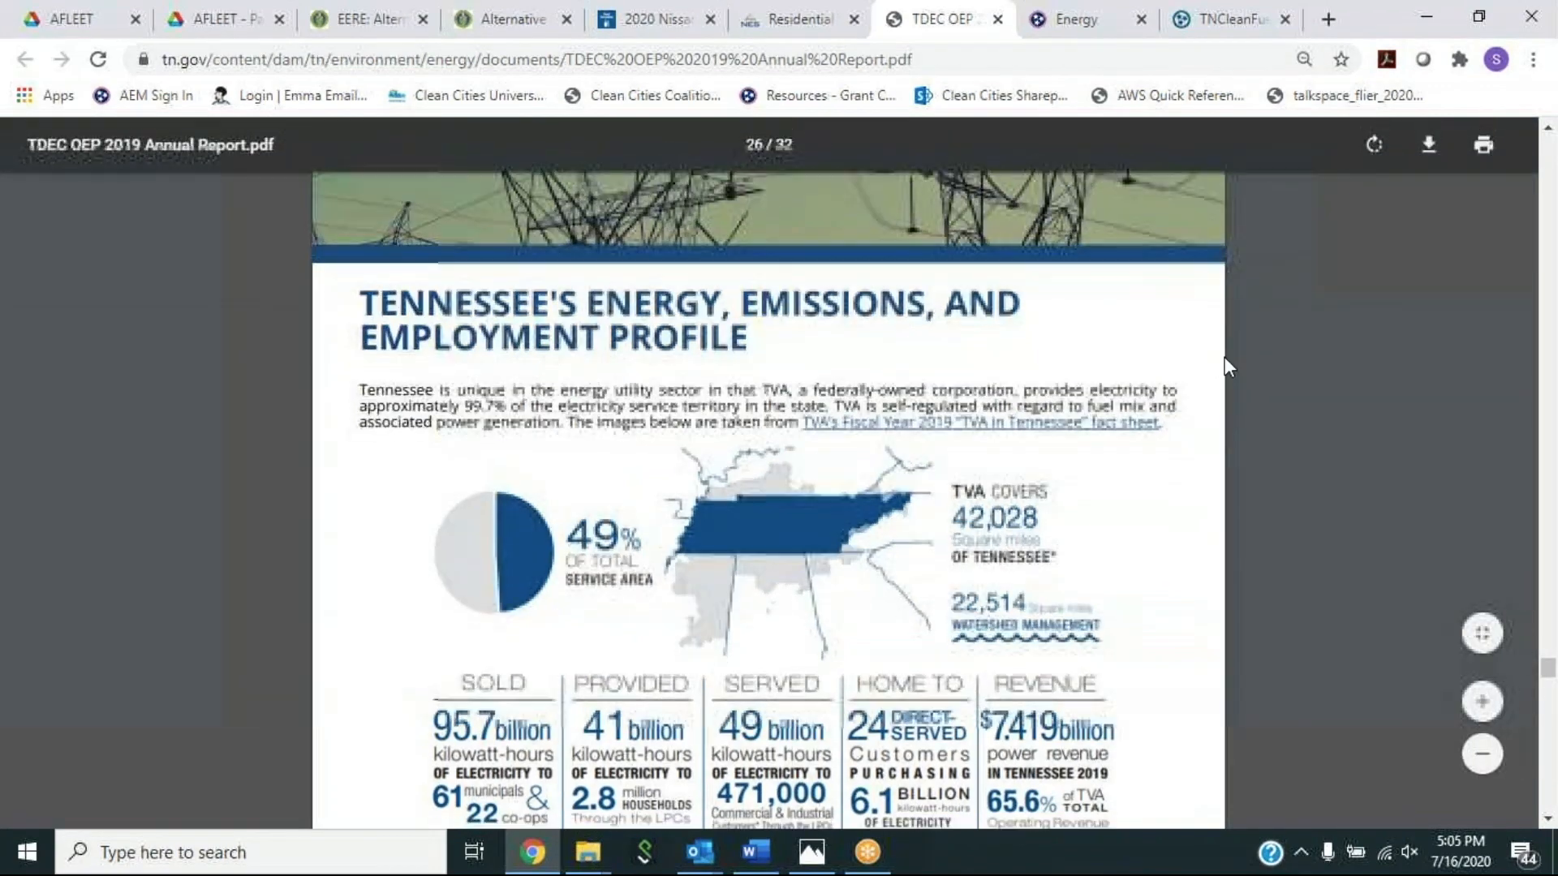
Go through the TDEC OEP 2019 Annual Report to the Energy Sector Emissions page and examine the carbon dioxide and NOx charts
scroll(1226, 367, down, 10)
scroll(1225, 367, down, 10)
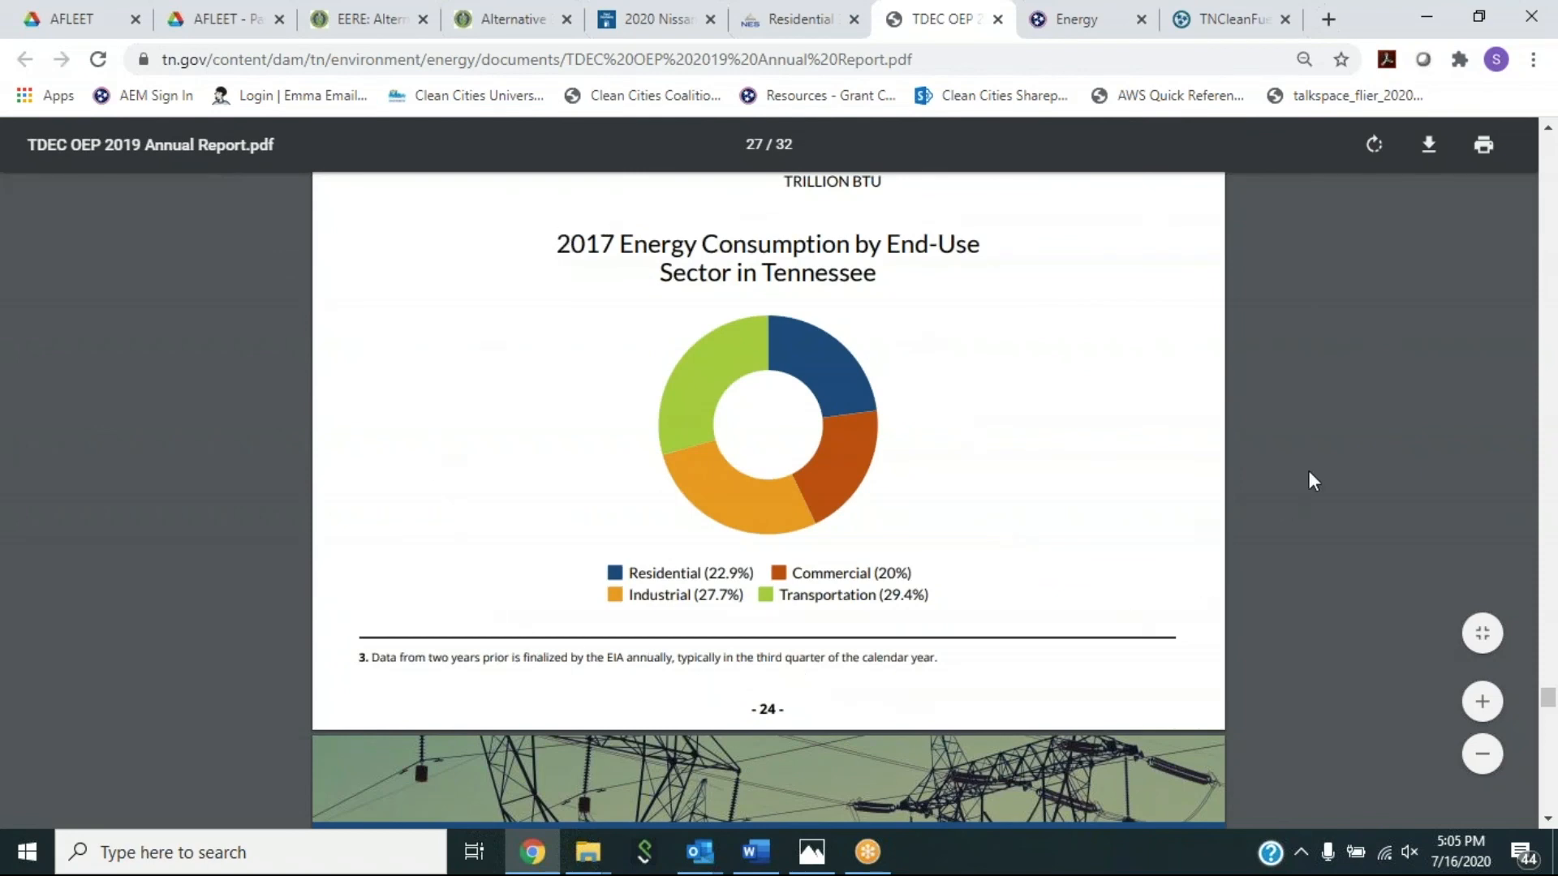
scroll(1308, 472, down, 10)
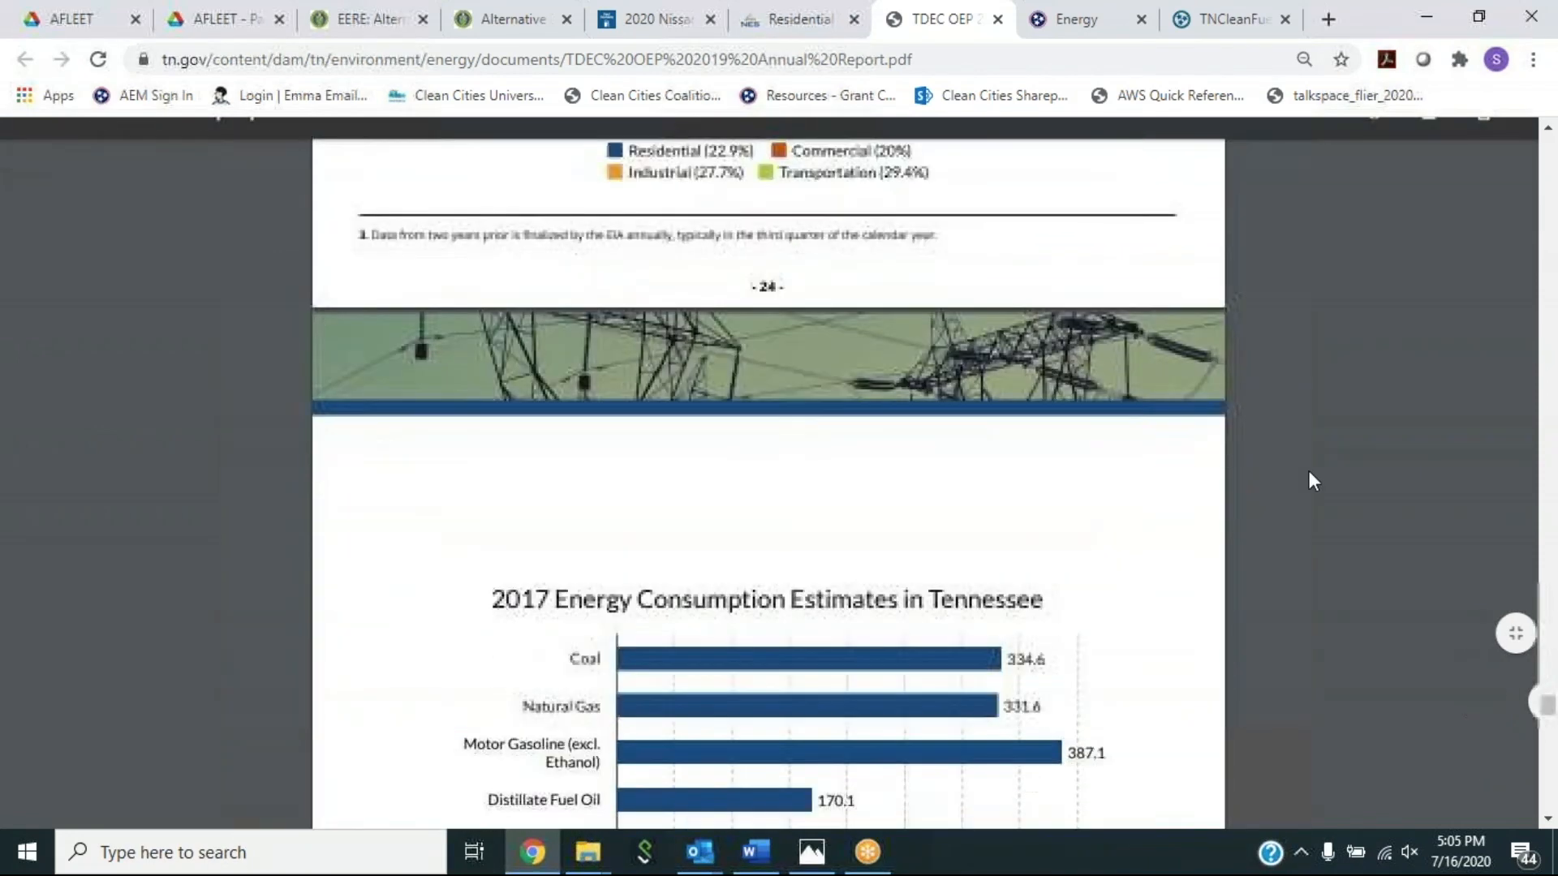
scroll(1309, 473, down, 15)
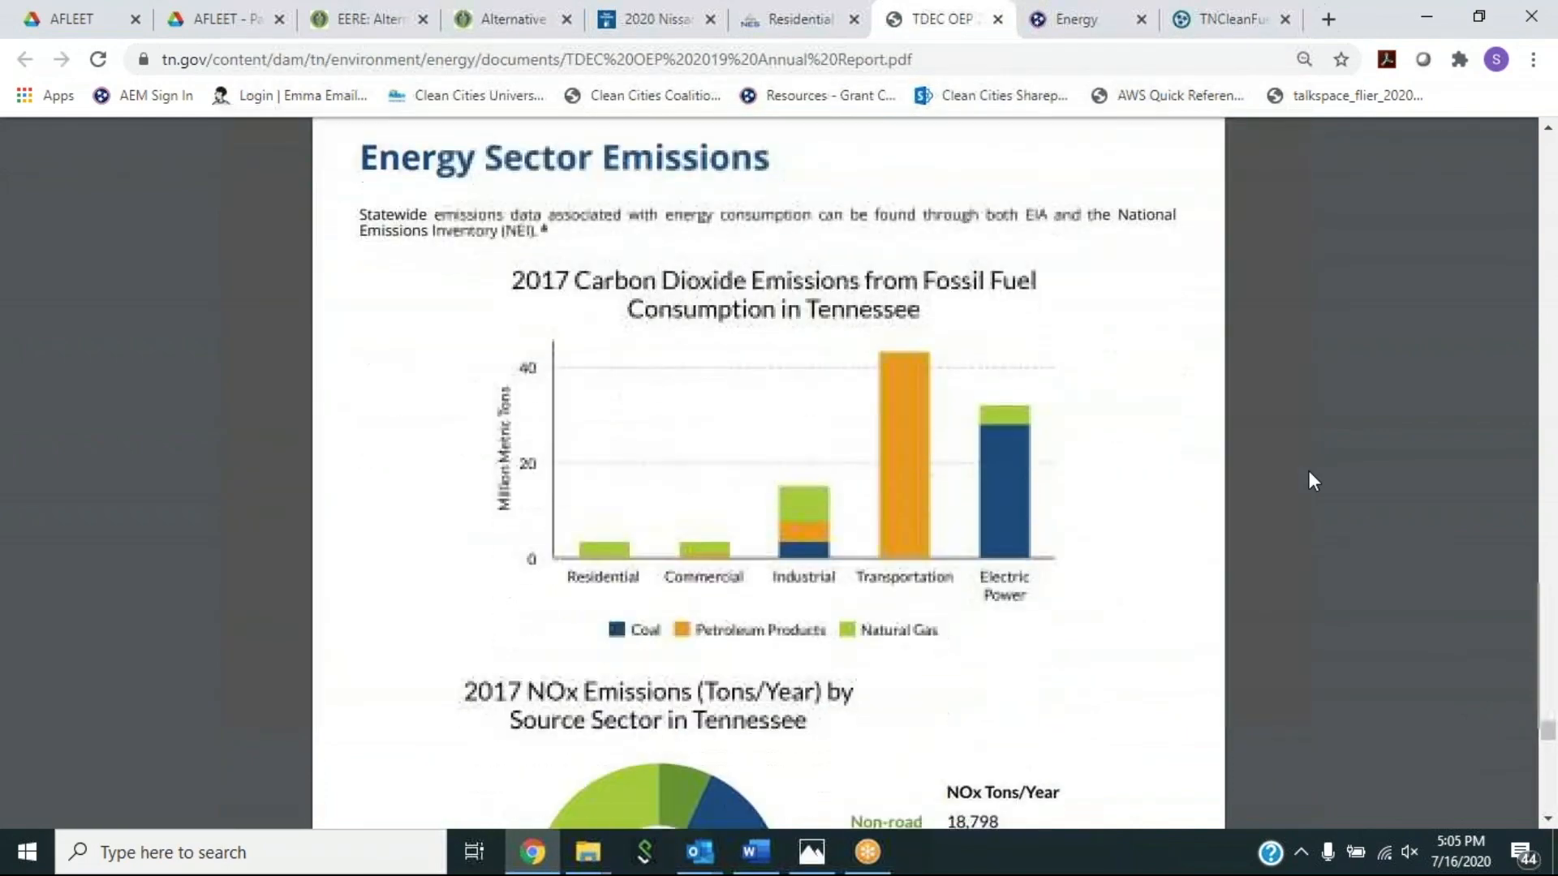
scroll(1313, 481, up, 3)
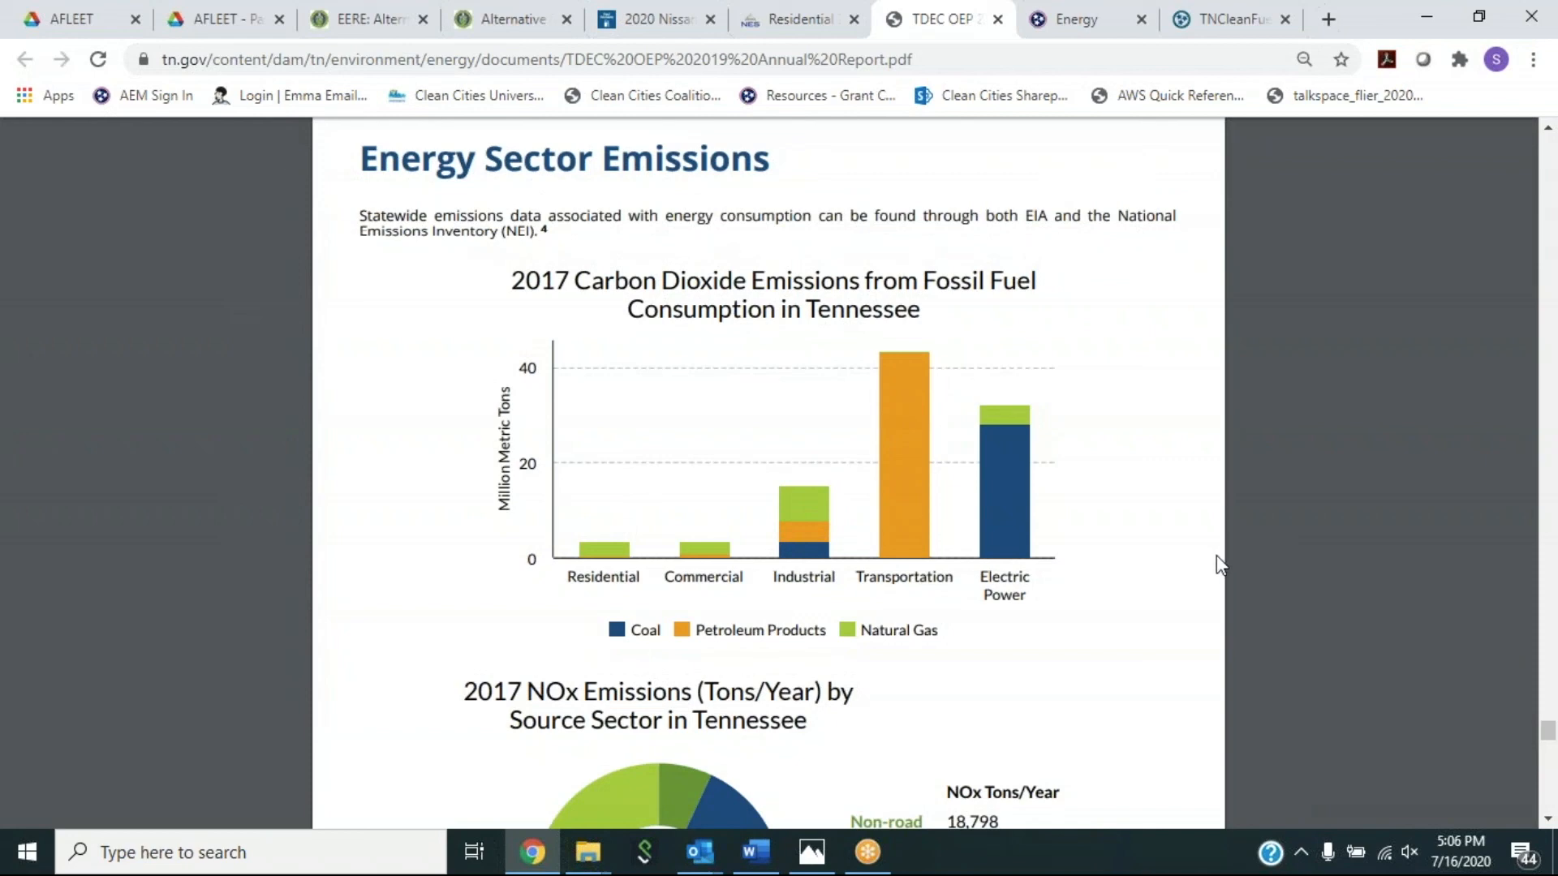
scroll(1219, 566, down, 3)
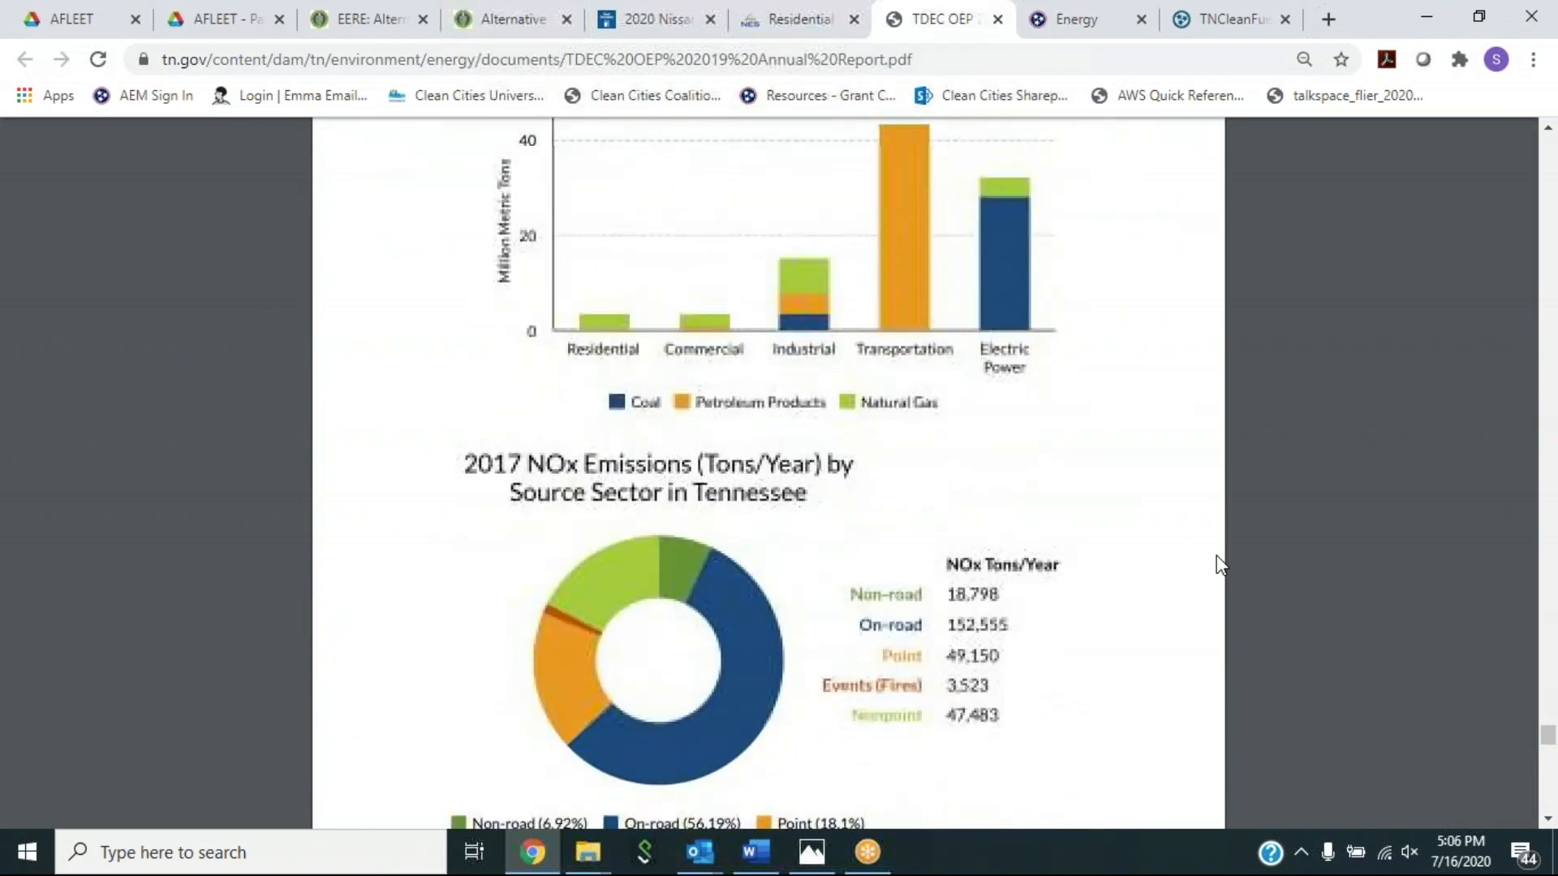
scroll(1220, 566, down, 1)
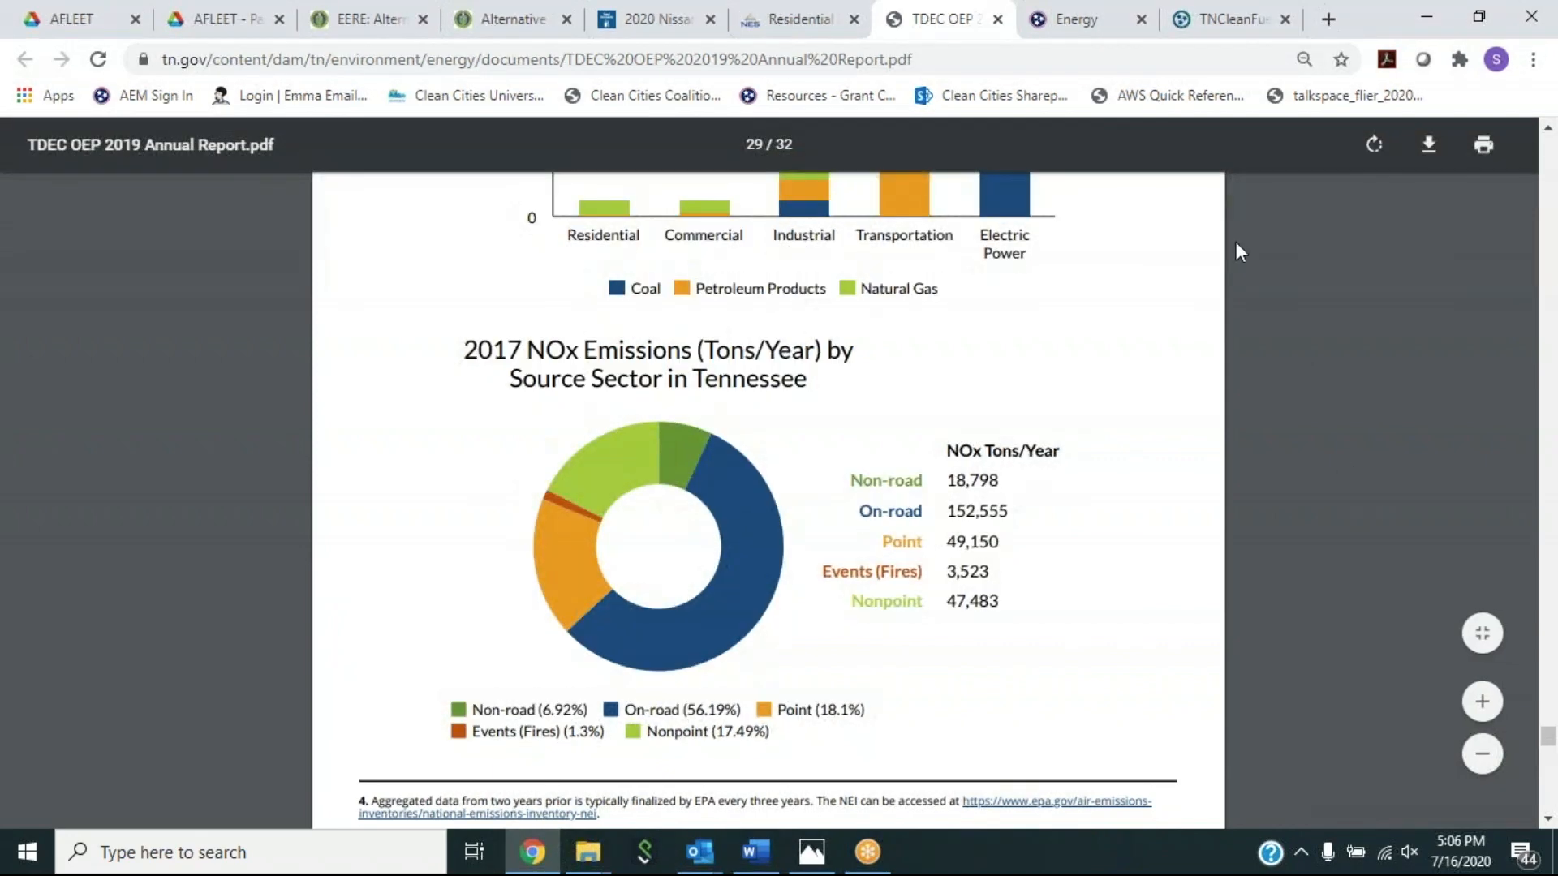
View the AFLEET start page, the TDEC Office of Energy Programs page and the tncleanfuels.org site in turn
click(71, 19)
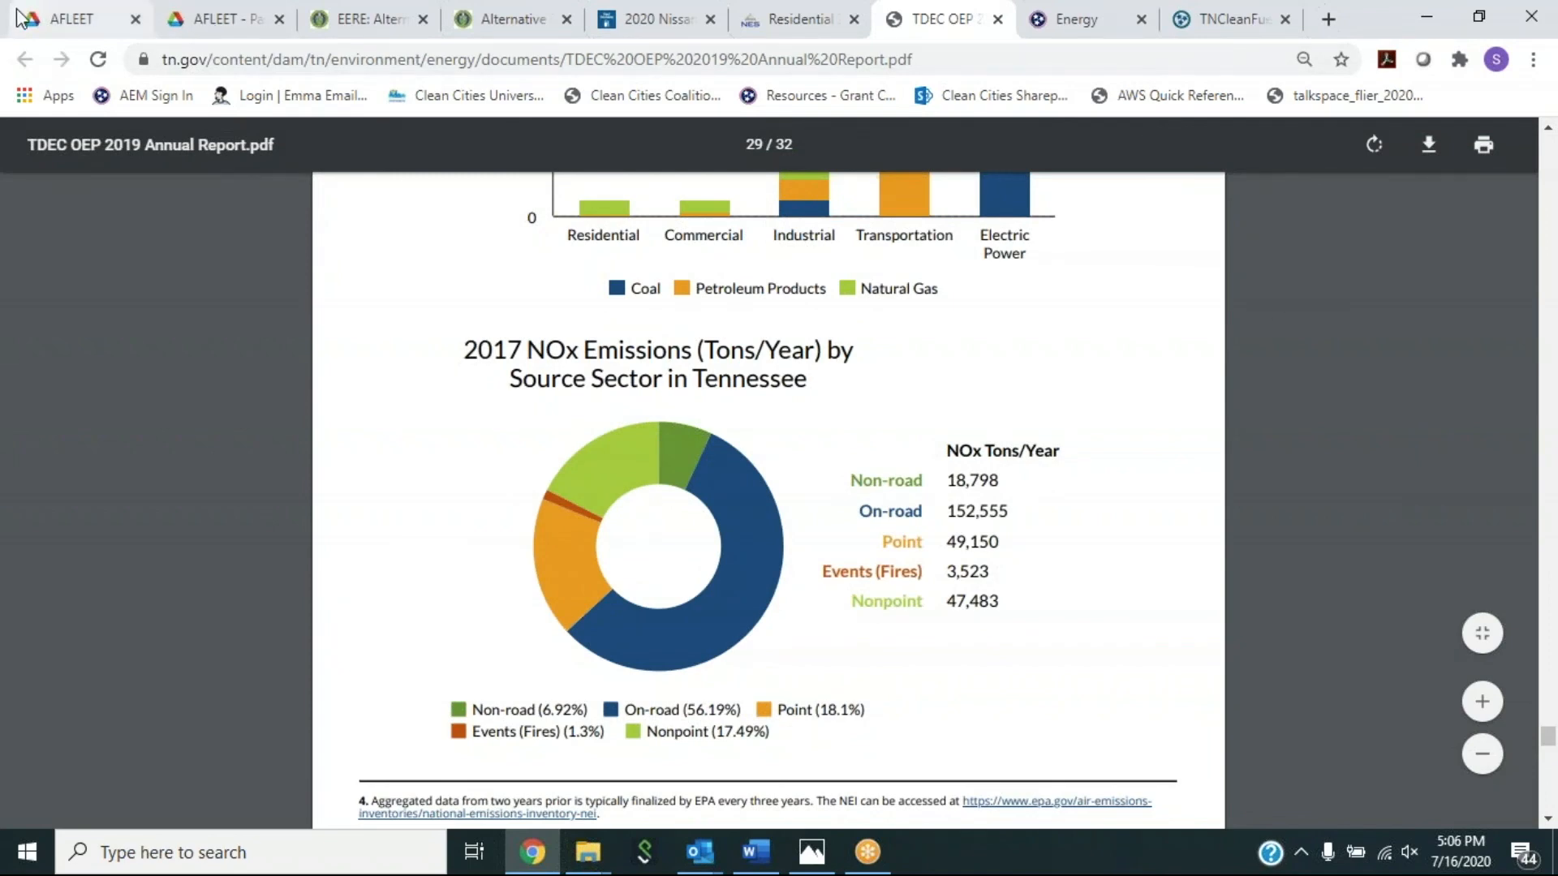
scroll(202, 344, up, 1)
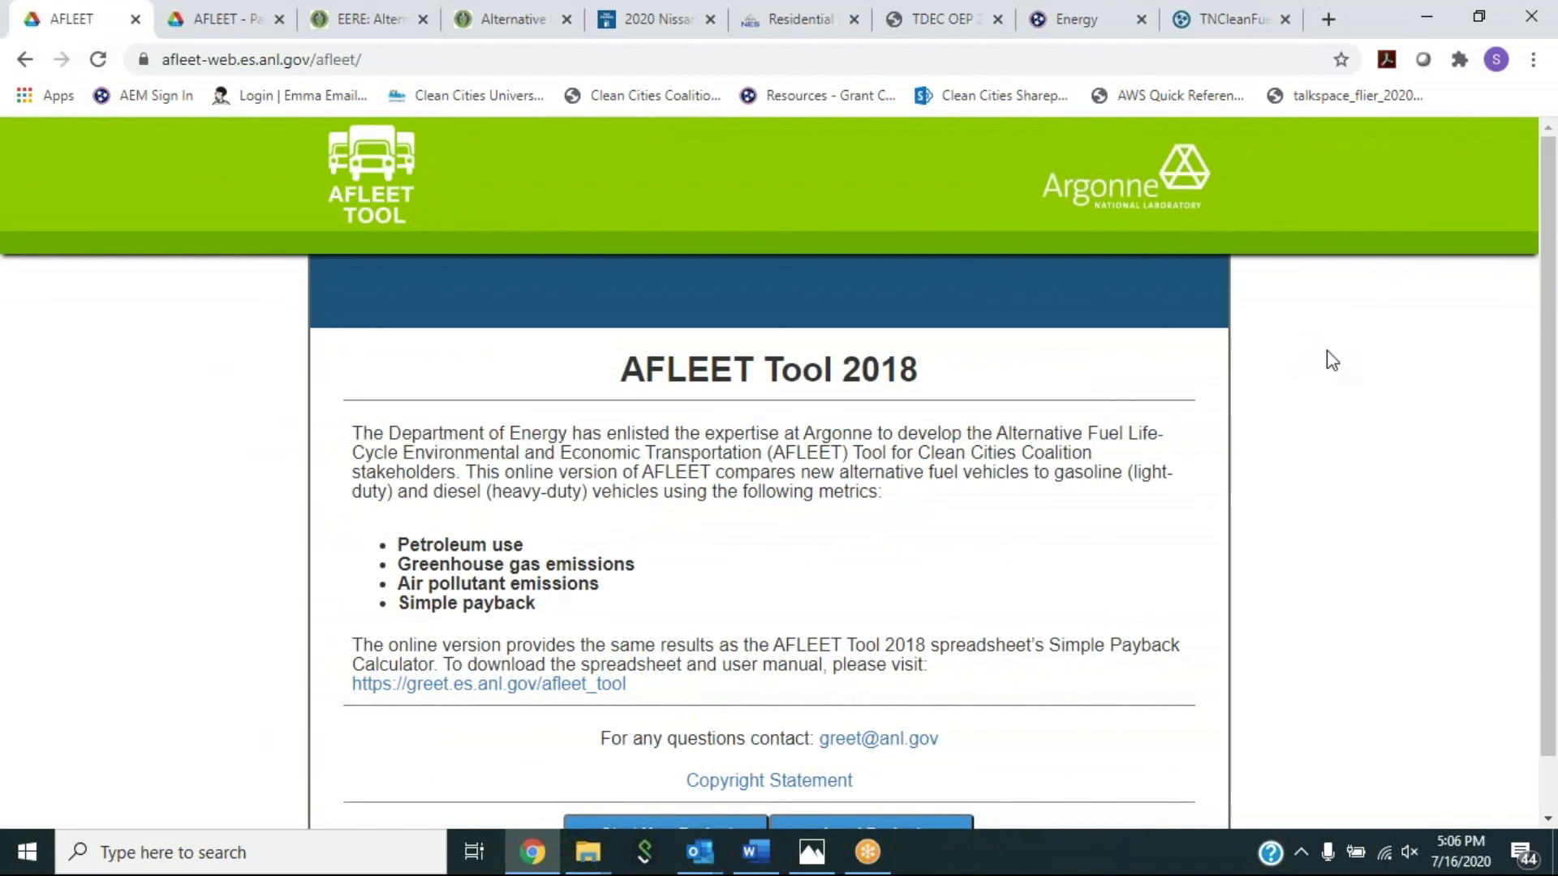
click(1080, 17)
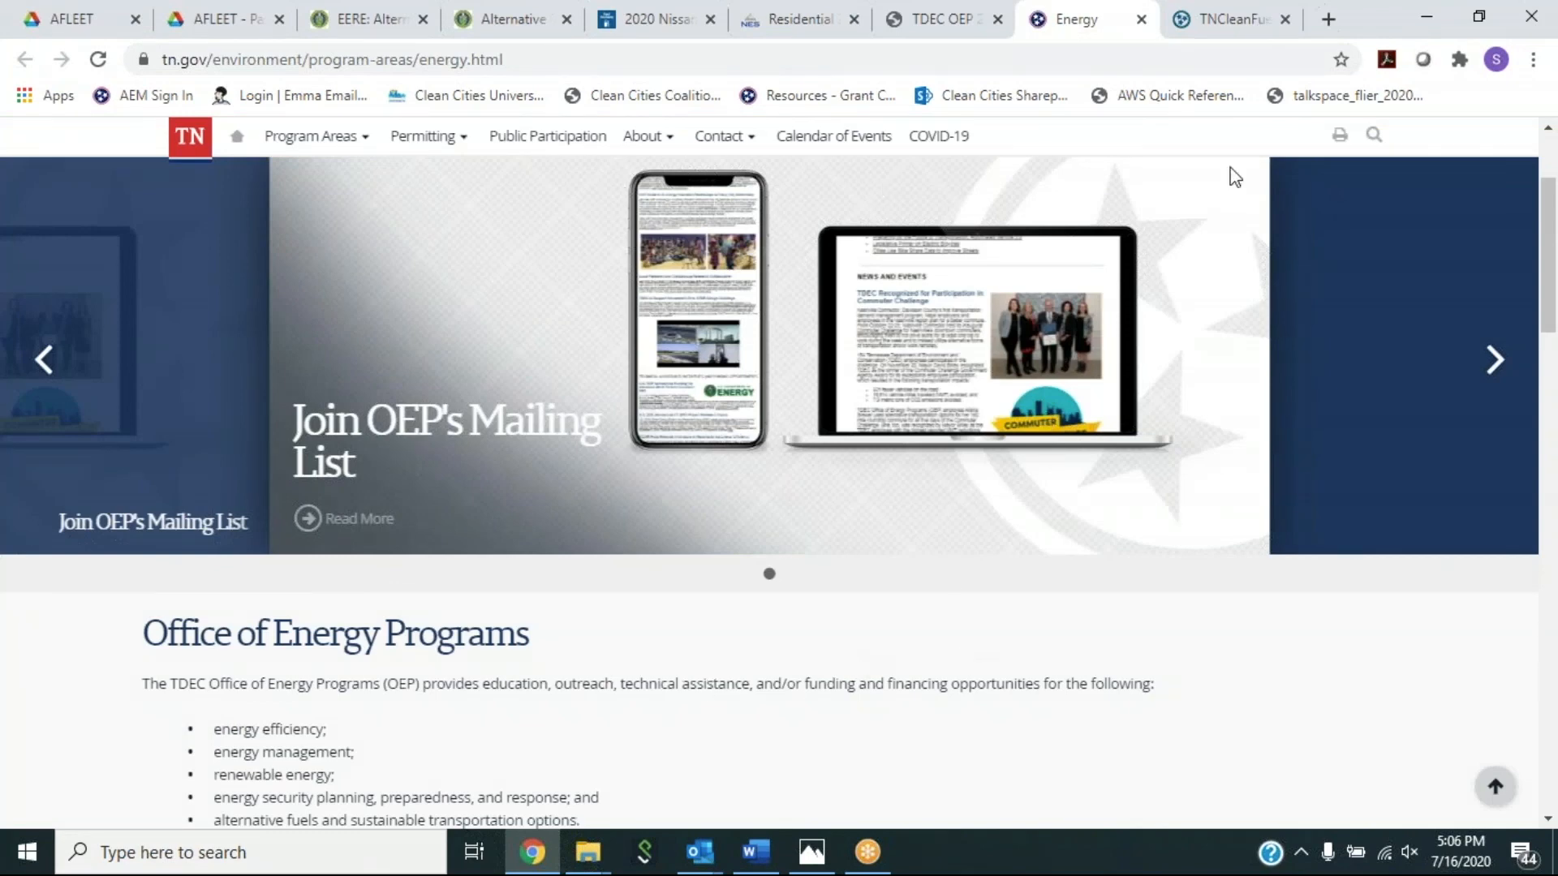
click(1209, 18)
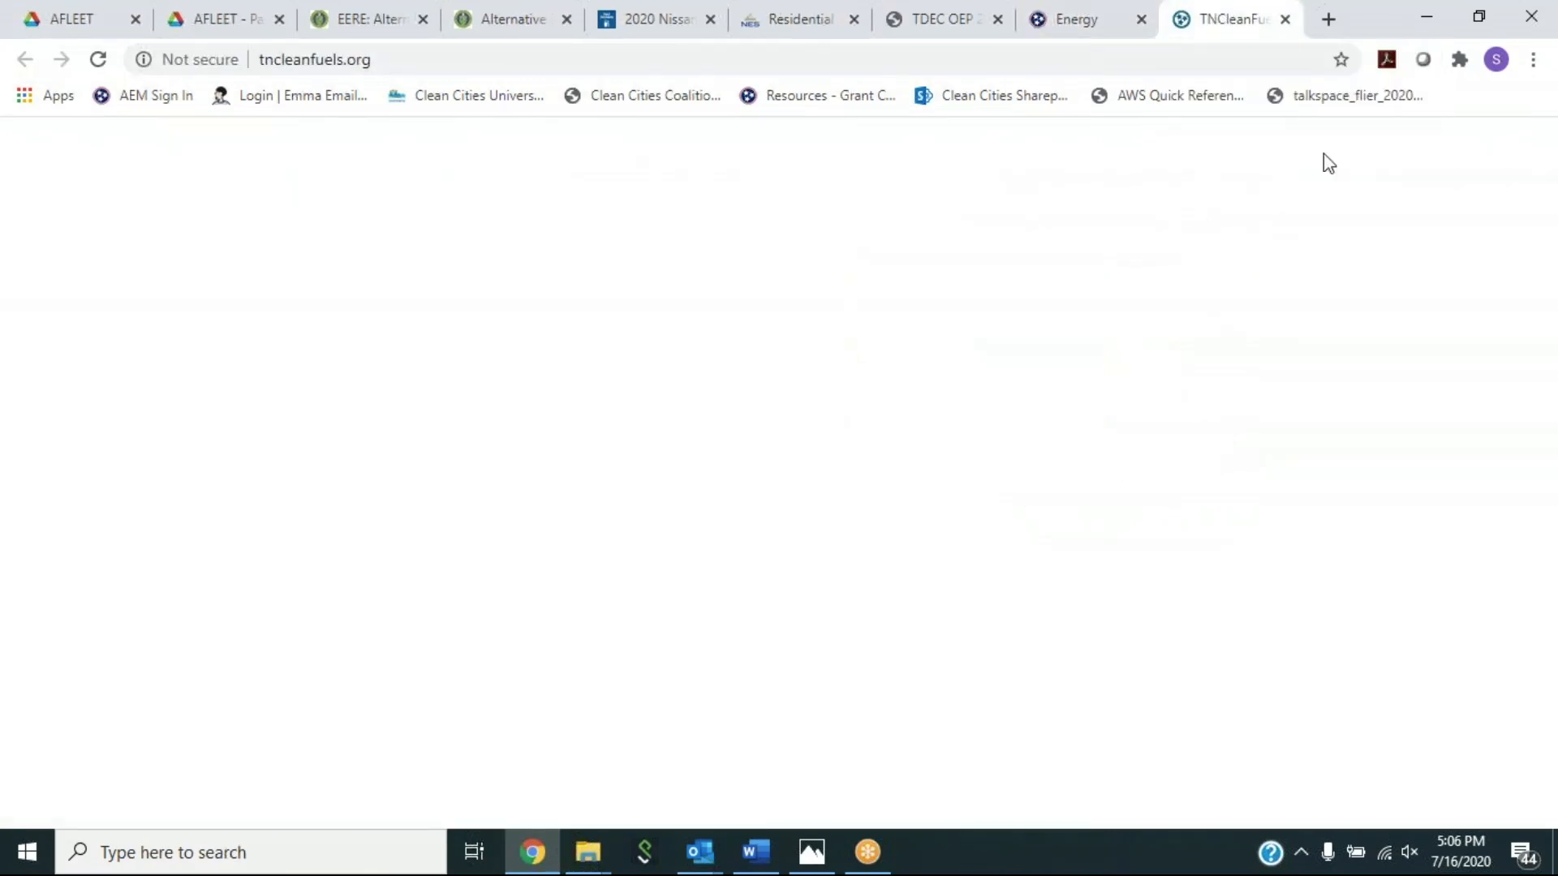